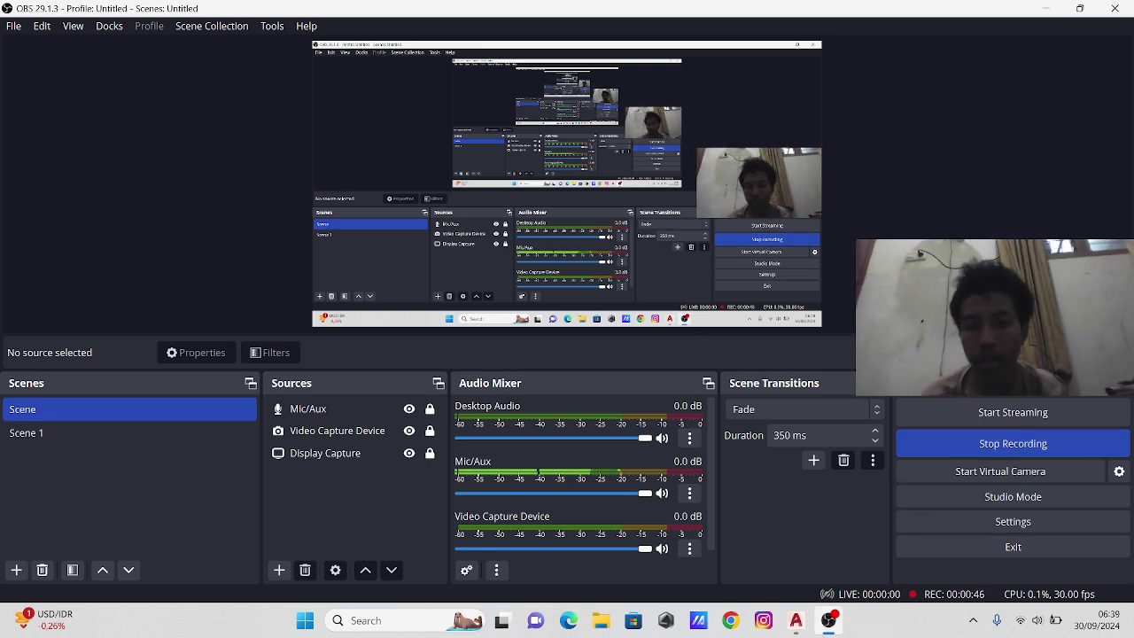
- Minimize OBS while it keeps recording, bringing the AutoCAD drawing with two gears into view
{"action": "left_click", "coordinate": [828, 621]}
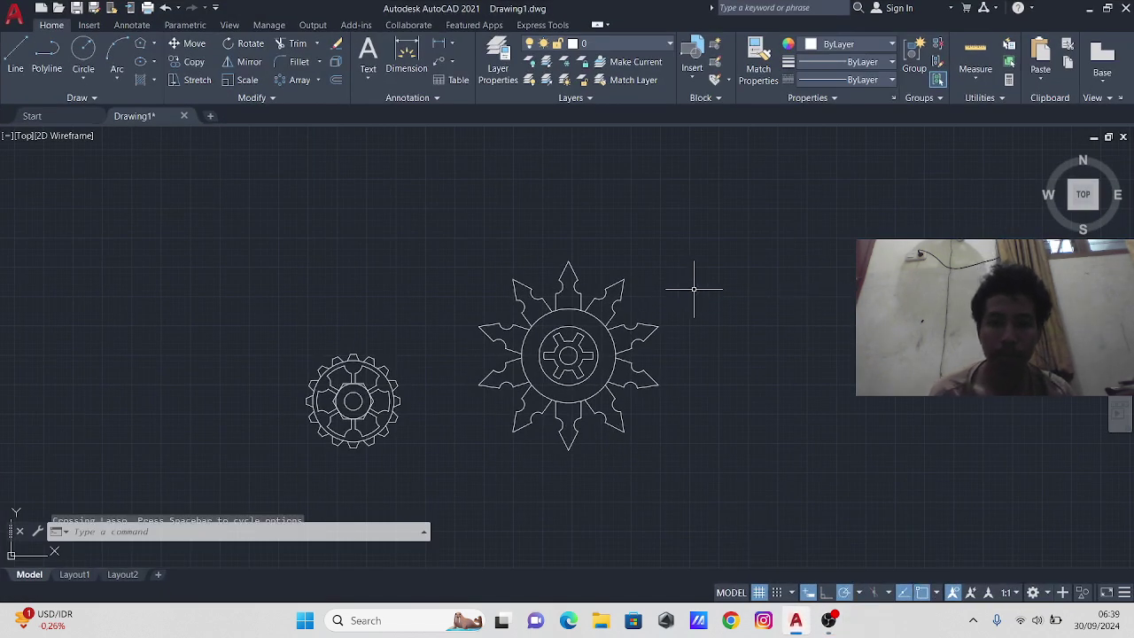
- Erase the two existing gears and draw a 30-diameter Center-Diameter circle
{"action": "left_click_drag", "start_coordinate": [689, 291], "coordinate": [2, 354]}
{"action": "key", "text": "Delete"}
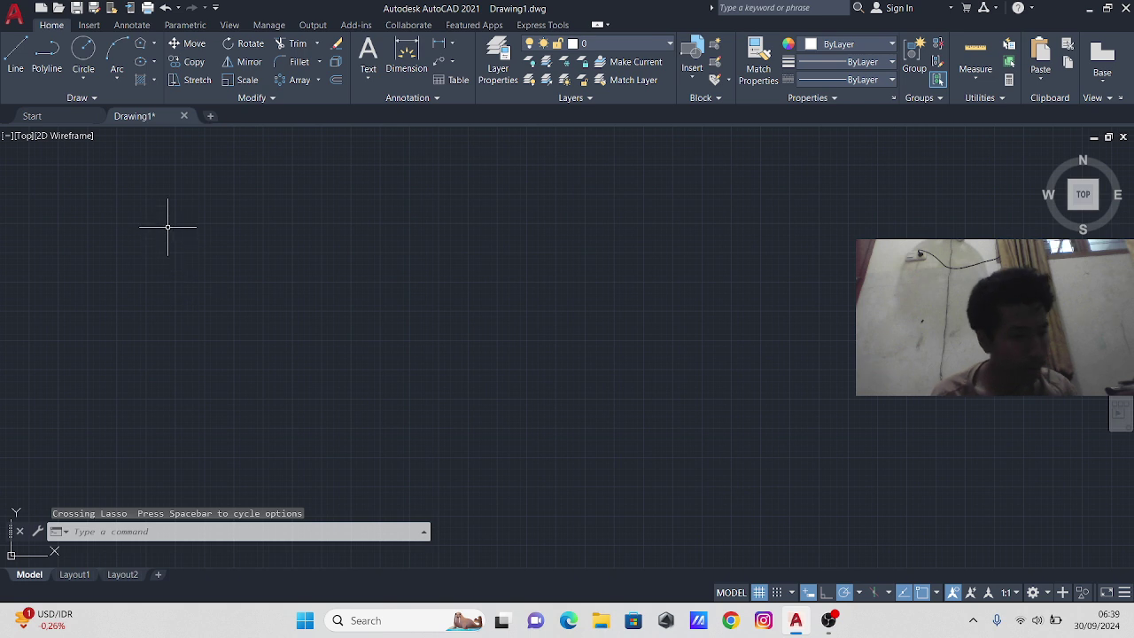
{"action": "left_click", "coordinate": [97, 78]}
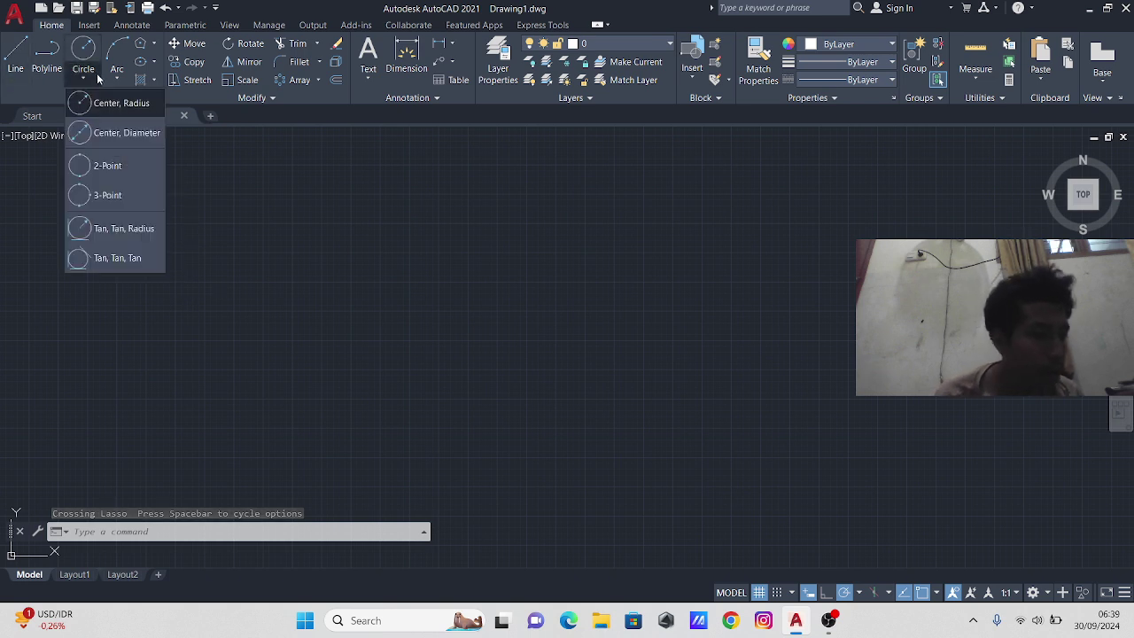
{"action": "left_click", "coordinate": [118, 132]}
{"action": "left_click", "coordinate": [460, 279]}
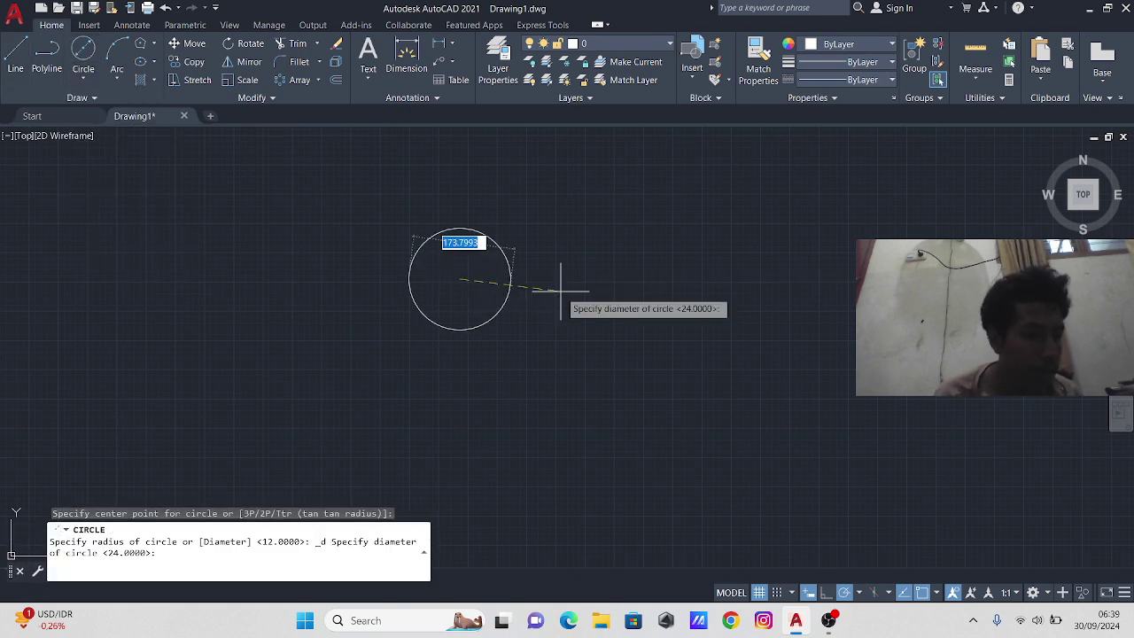
{"action": "type", "text": "30"}
{"action": "key", "text": "Return"}
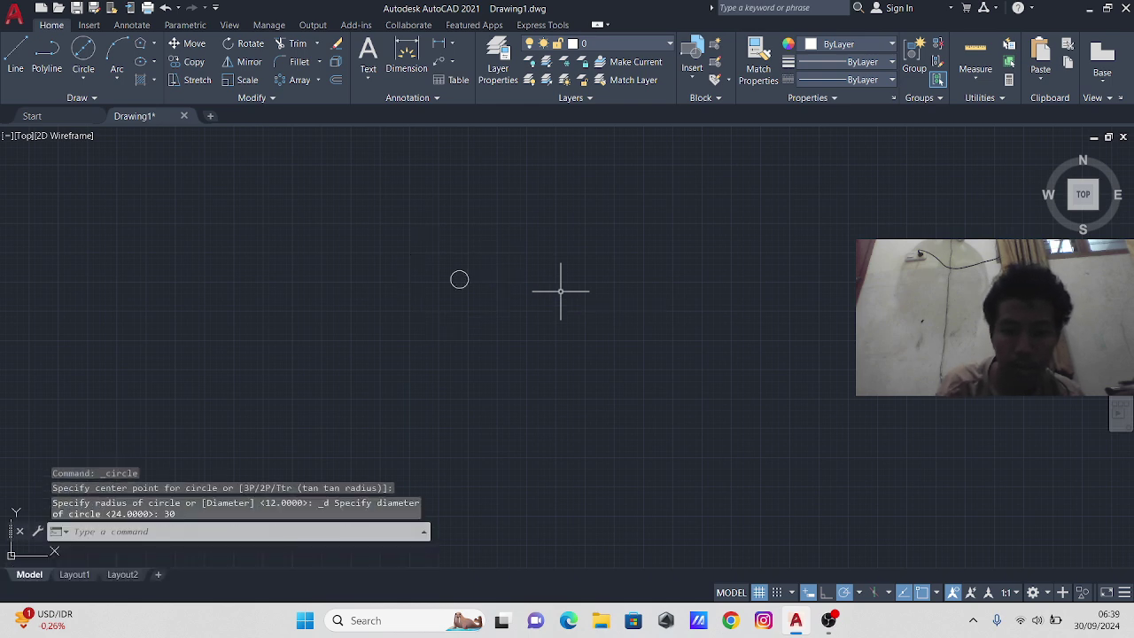
{"action": "scroll", "coordinate": [476, 297], "scroll_direction": "up", "scroll_amount": 2}
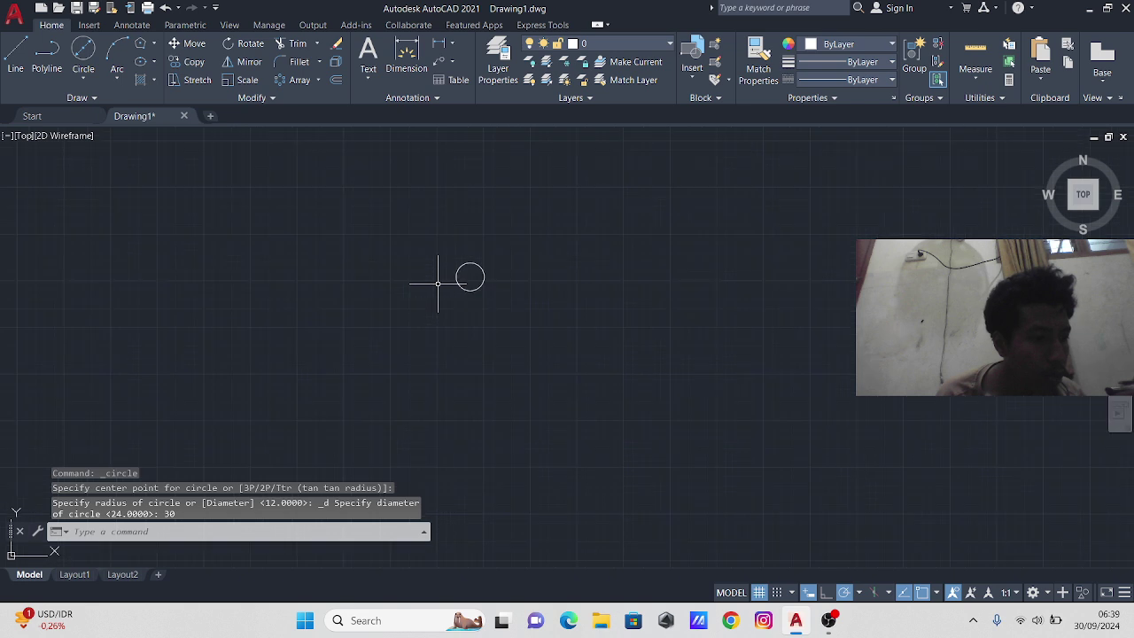
{"action": "scroll", "coordinate": [443, 274], "scroll_direction": "up", "scroll_amount": 4}
{"action": "scroll", "coordinate": [435, 278], "scroll_direction": "up", "scroll_amount": 3}
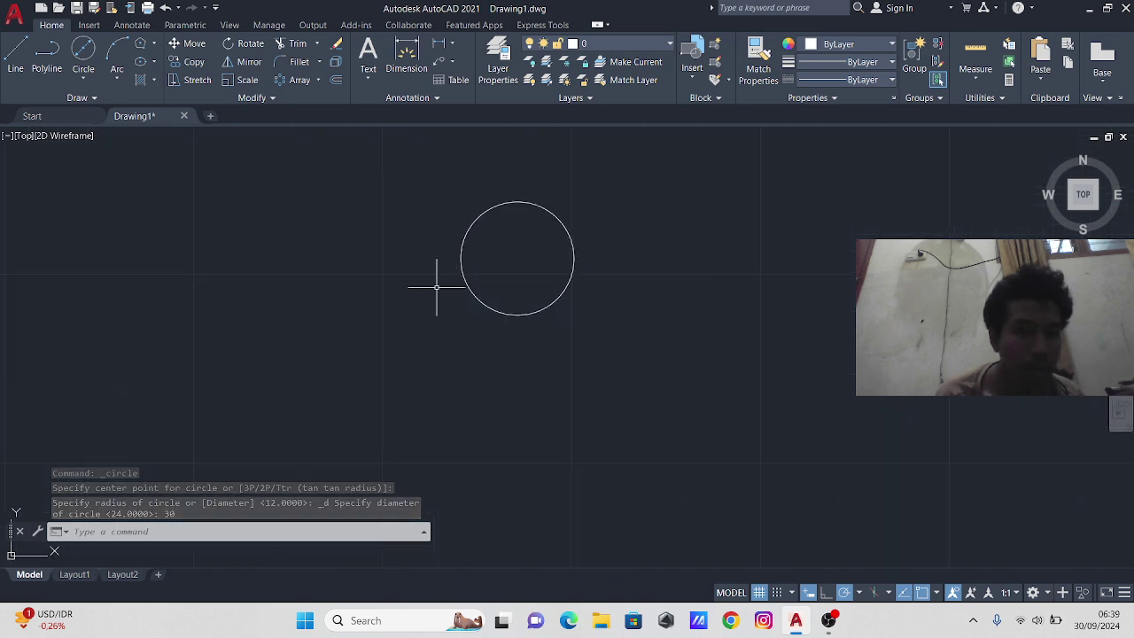
{"action": "scroll", "coordinate": [425, 286], "scroll_direction": "up", "scroll_amount": 2}
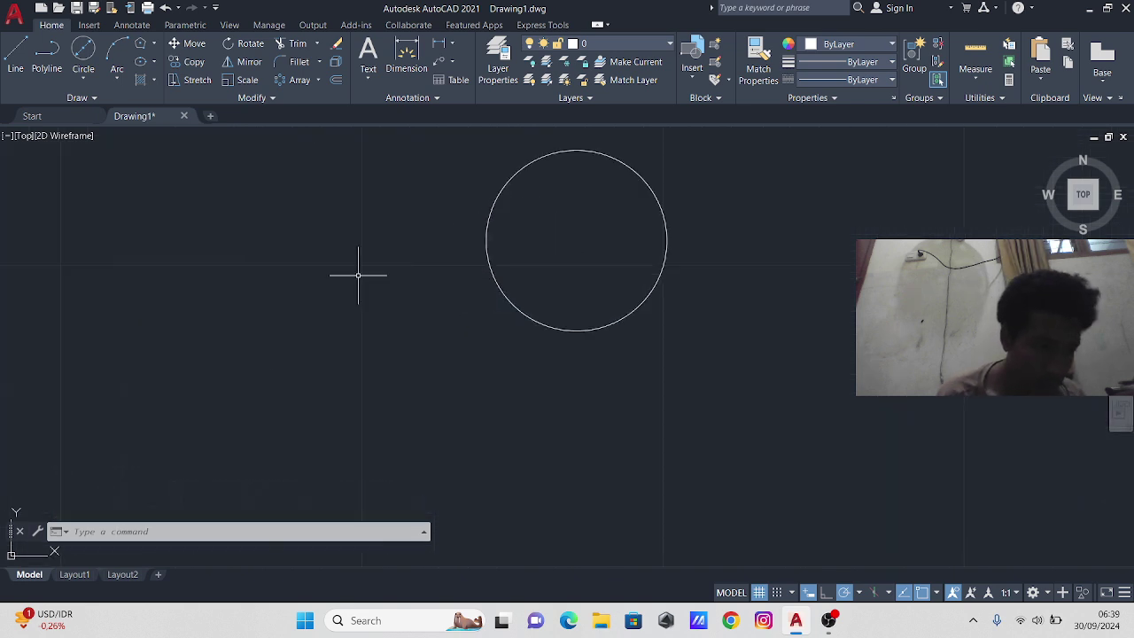
- Draw a concentric circle of diameter 60 around the first one
{"action": "left_click", "coordinate": [83, 50]}
{"action": "left_click", "coordinate": [577, 240]}
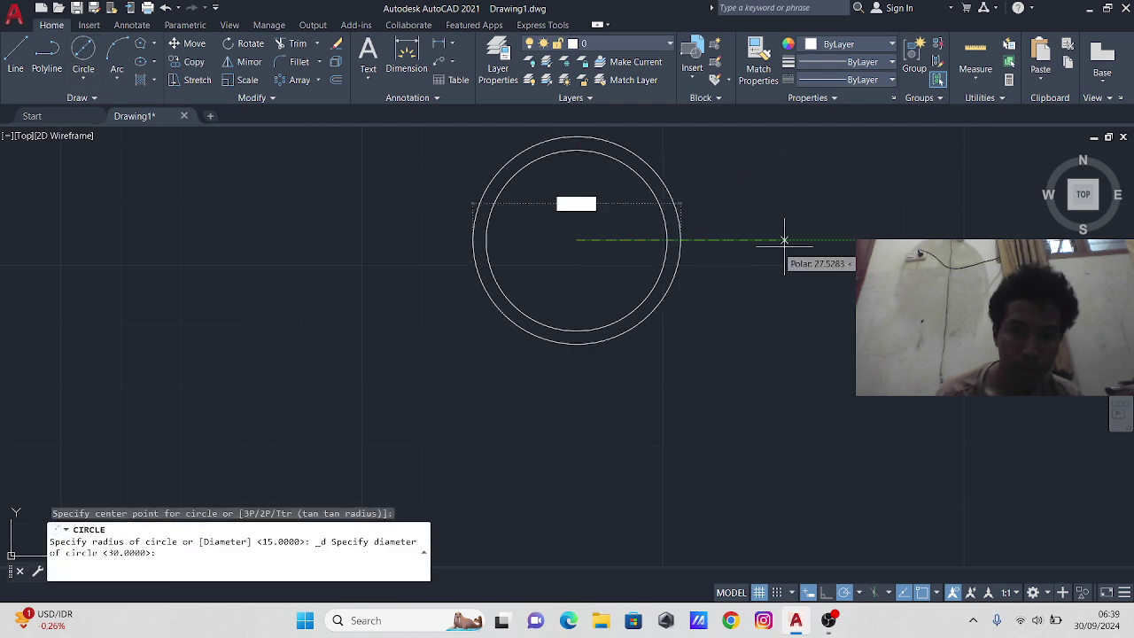
{"action": "type", "text": "60"}
{"action": "key", "text": "Return"}
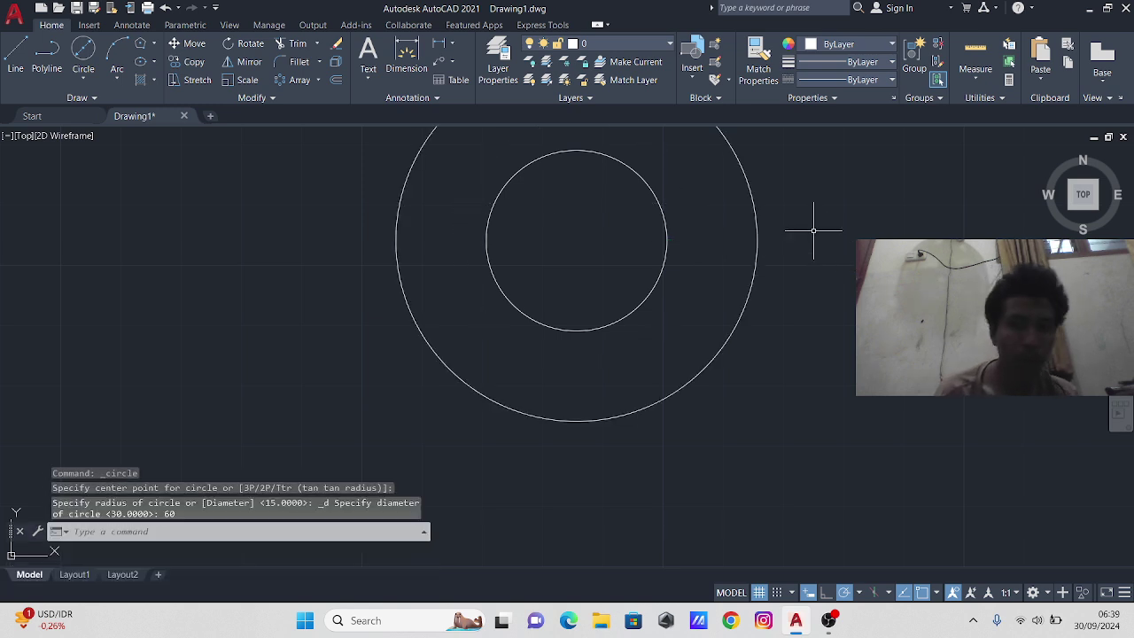
{"action": "middle_click_drag", "start_coordinate": [815, 233], "coordinate": [770, 240]}
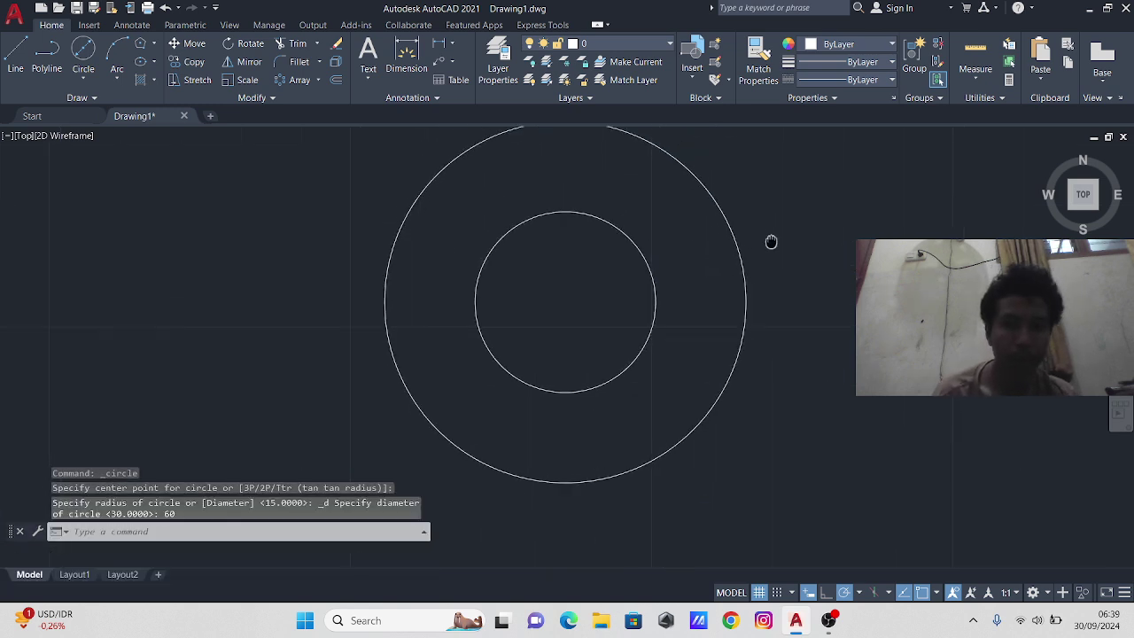
- Draw a six-sided polygon circumscribed about the 60-diameter circle
{"action": "left_click", "coordinate": [139, 44]}
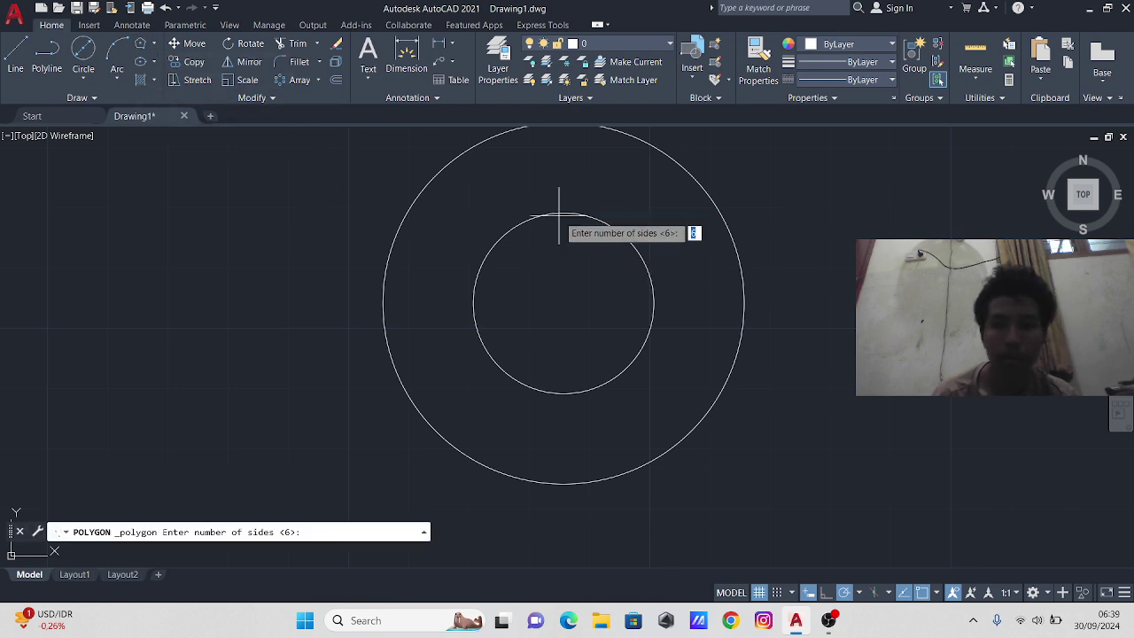
{"action": "key", "text": "Return"}
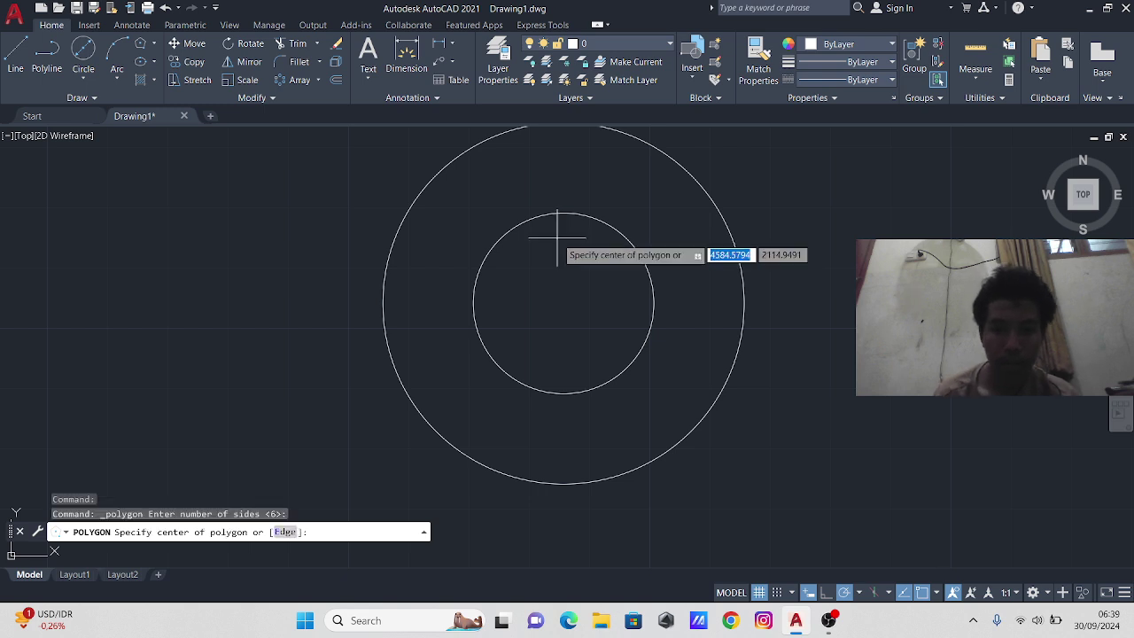
{"action": "left_click", "coordinate": [563, 303]}
{"action": "key", "text": "Down"}
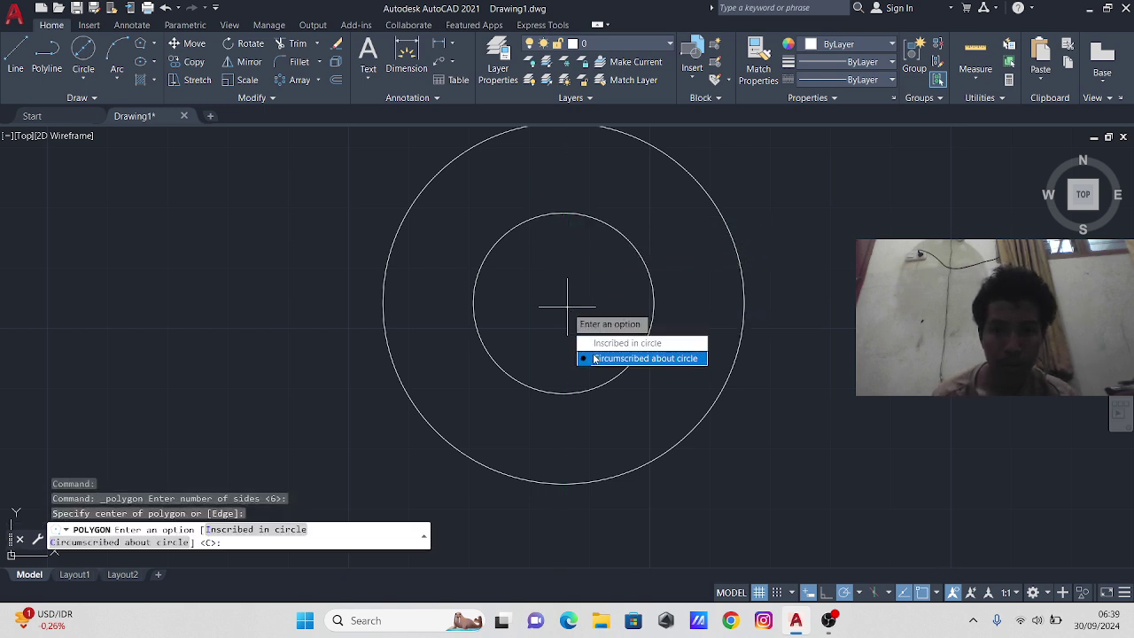
{"action": "key", "text": "Return"}
{"action": "left_click", "coordinate": [565, 484]}
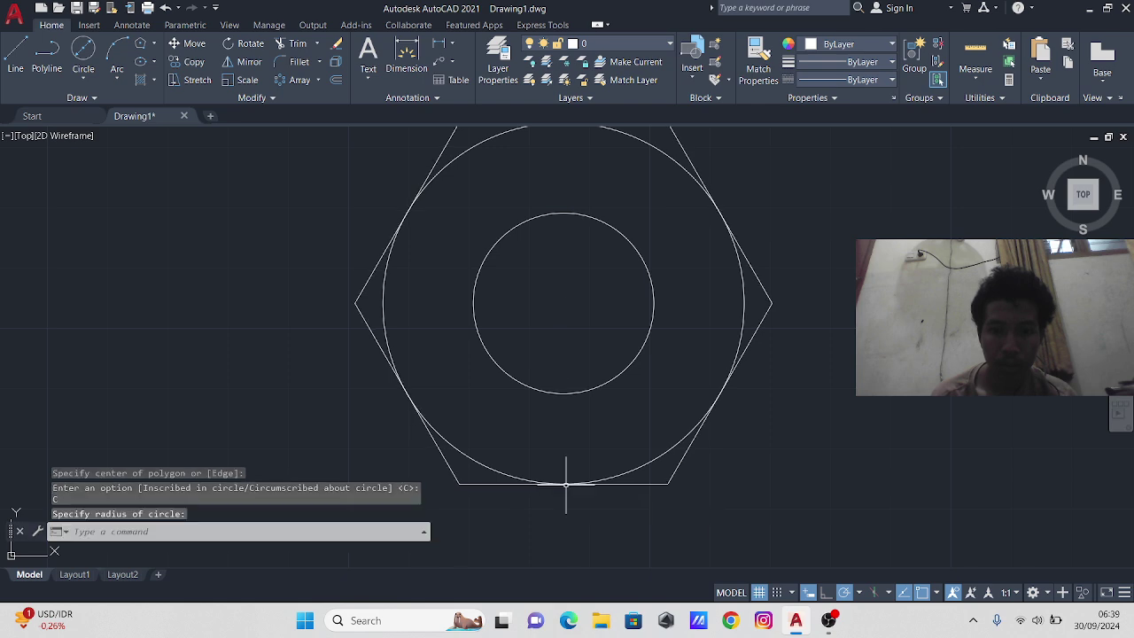
{"action": "scroll", "coordinate": [687, 361], "scroll_direction": "down", "scroll_amount": 2}
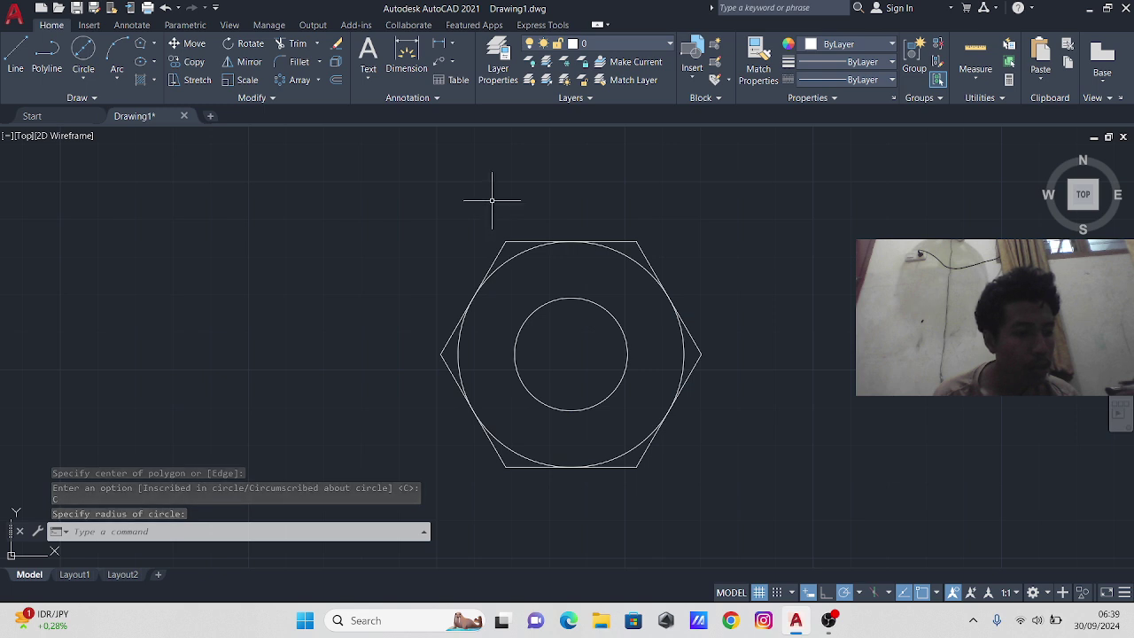
{"action": "left_click", "coordinate": [83, 80]}
- Draw concentric circles of radius 62 and radius 80 at the hexagon's centre
{"action": "left_click", "coordinate": [102, 92]}
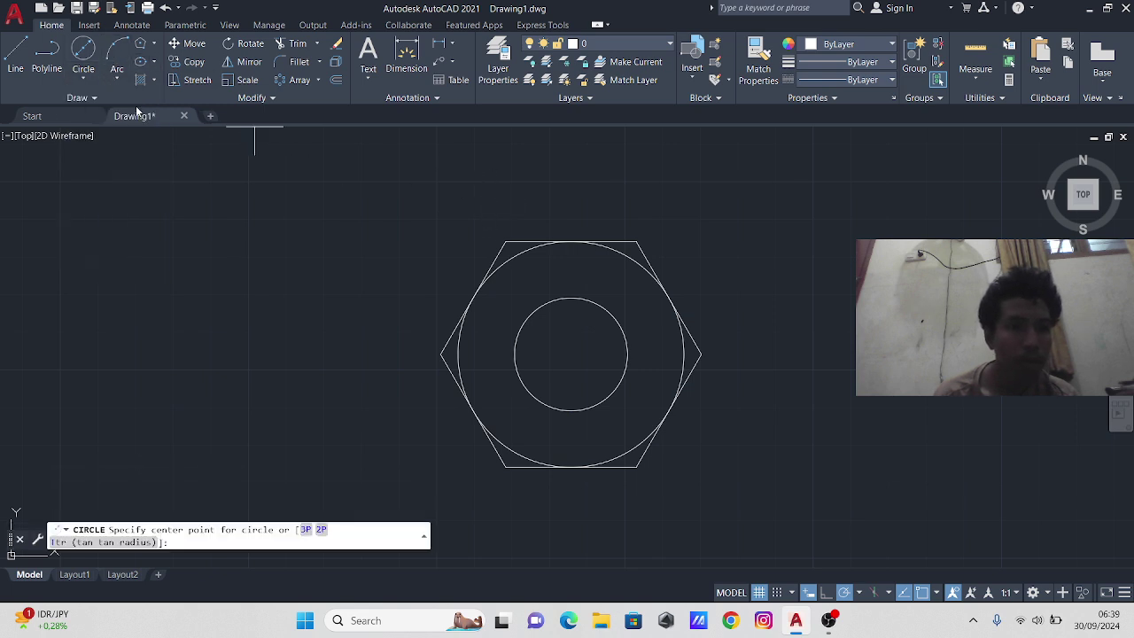
{"action": "left_click", "coordinate": [572, 354]}
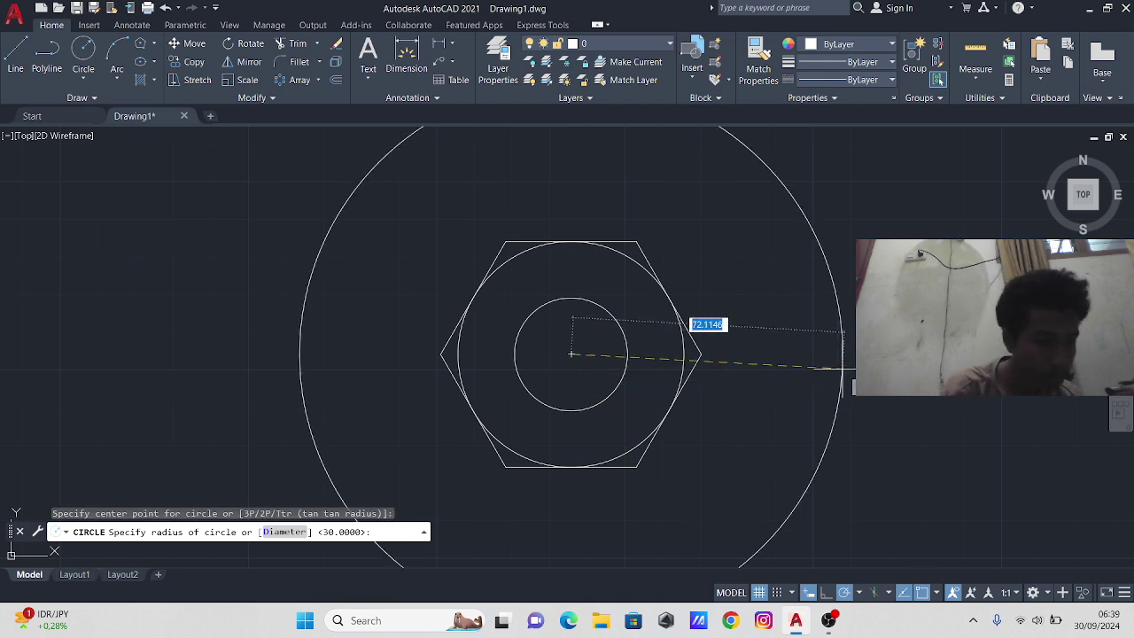
{"action": "type", "text": "62"}
{"action": "key", "text": "Return"}
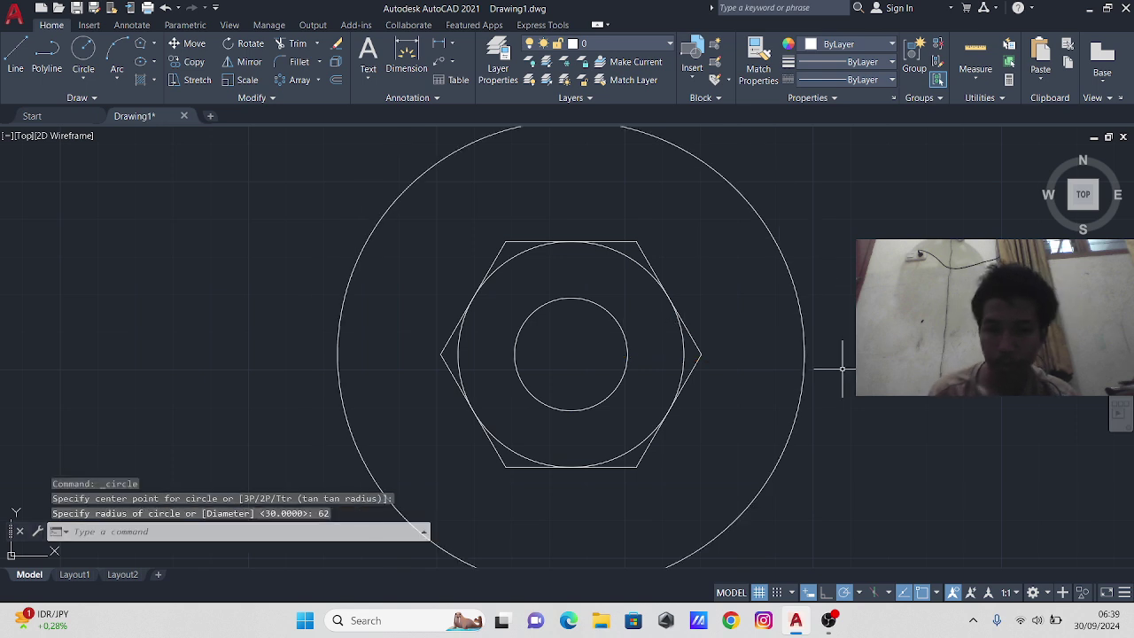
{"action": "right_click", "coordinate": [506, 233]}
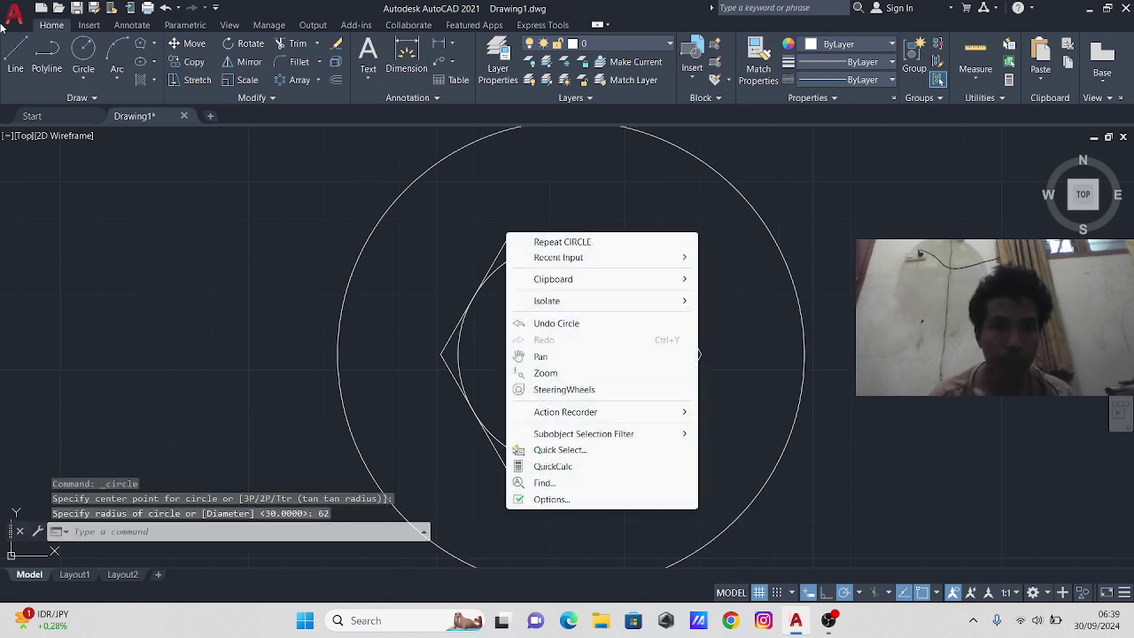
{"action": "left_click", "coordinate": [92, 54]}
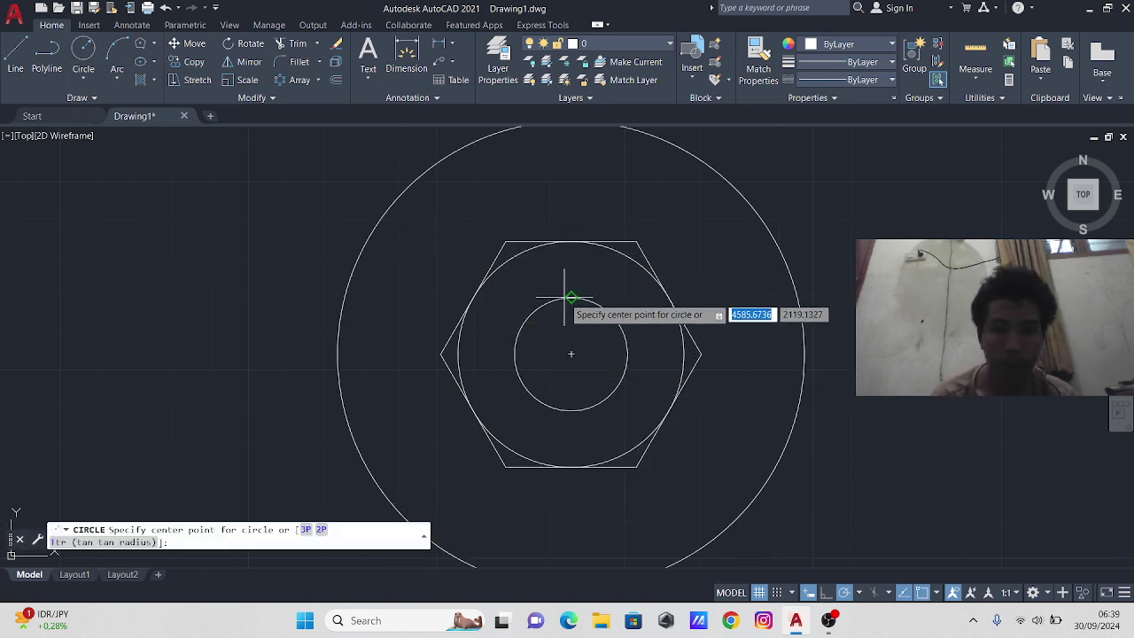
{"action": "left_click", "coordinate": [571, 354]}
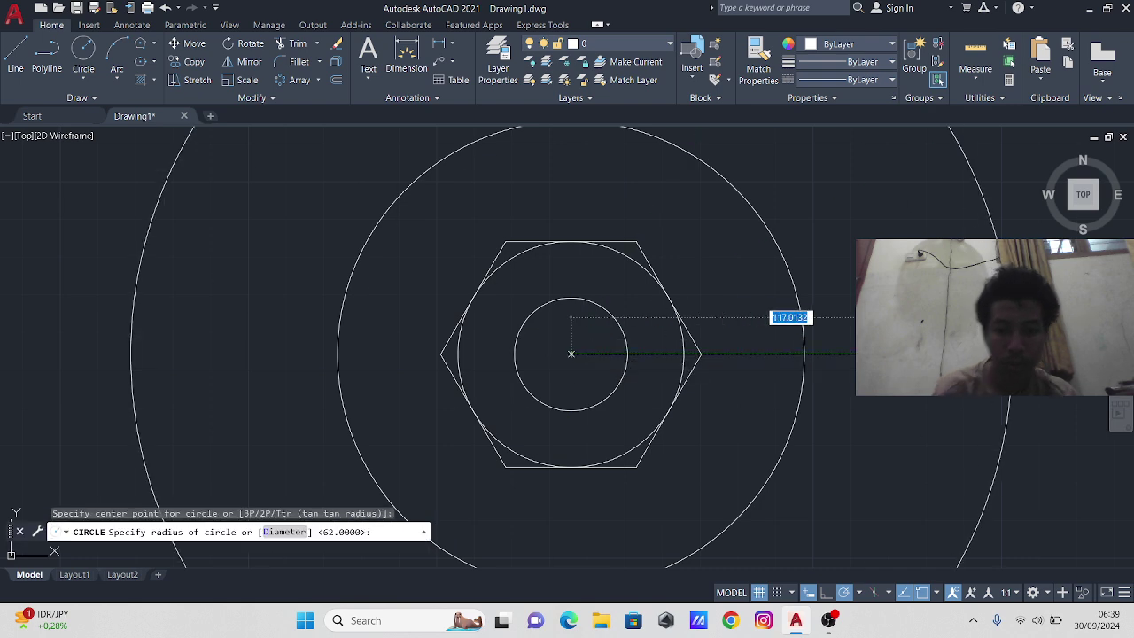
{"action": "key", "text": "Return"}
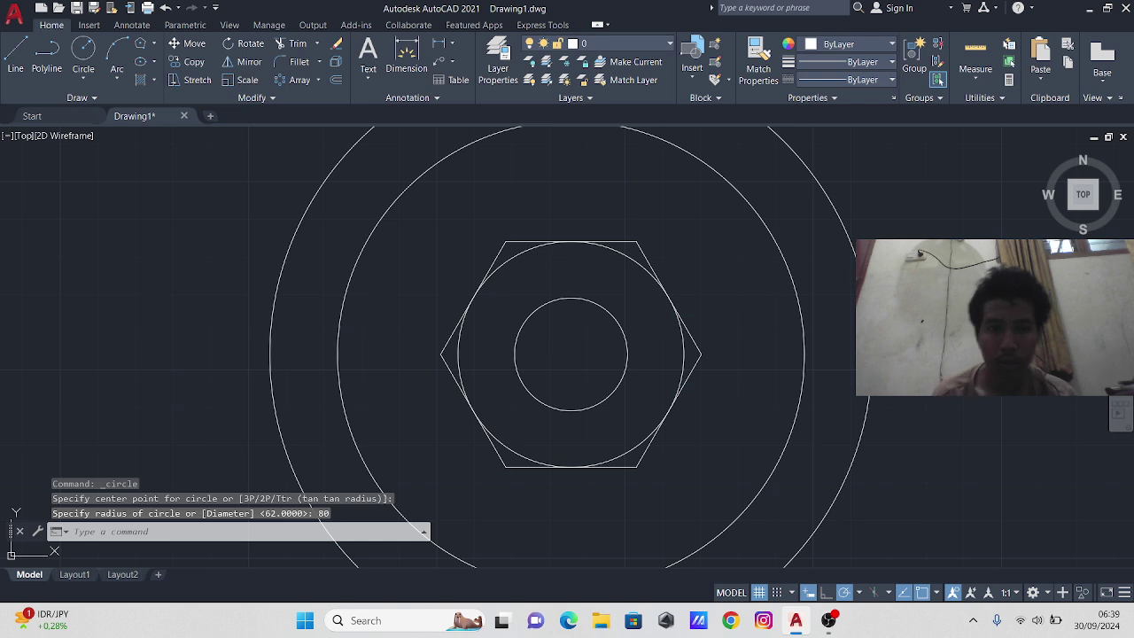
- Add a concentric Center-Diameter circle of diameter 138
{"action": "left_click", "coordinate": [98, 76]}
{"action": "left_click", "coordinate": [129, 128]}
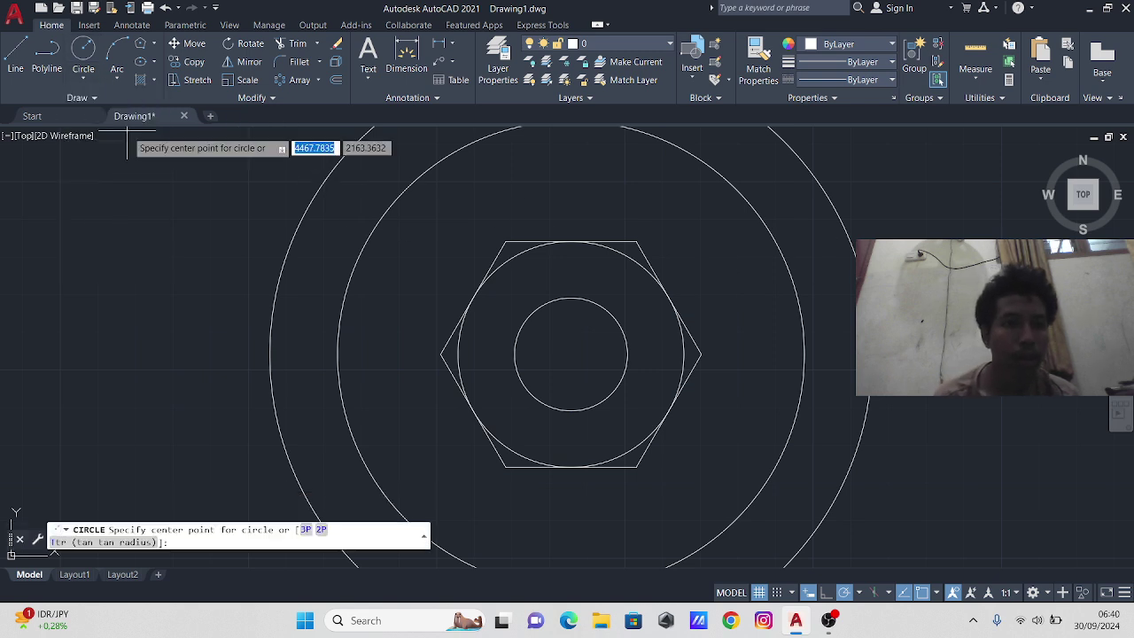
{"action": "left_click", "coordinate": [571, 353]}
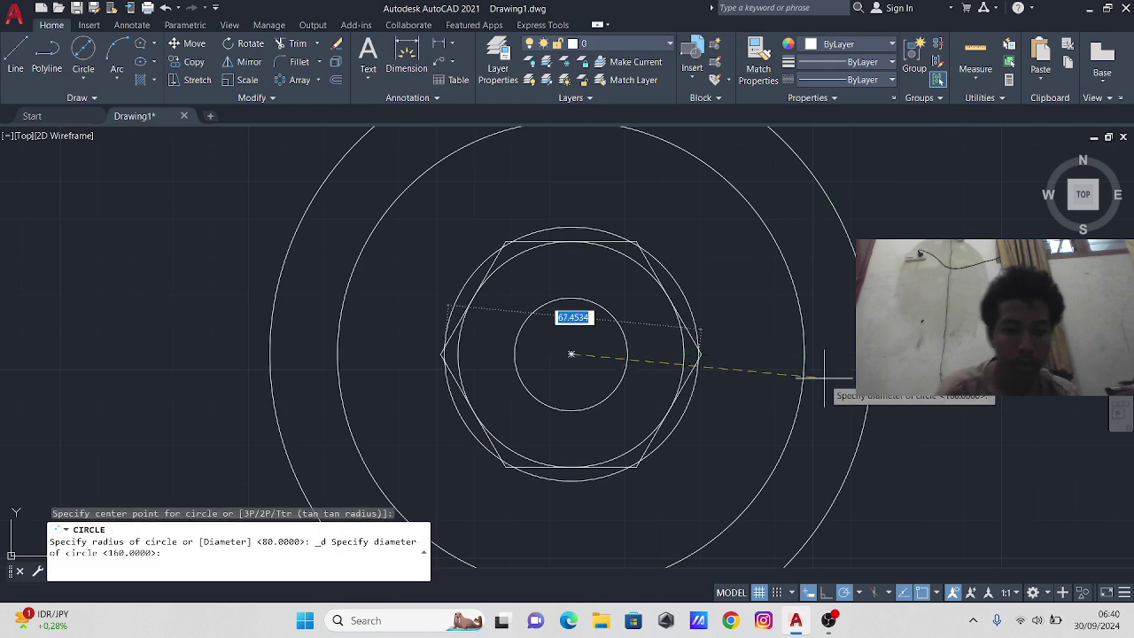
{"action": "type", "text": "138"}
{"action": "key", "text": "Return"}
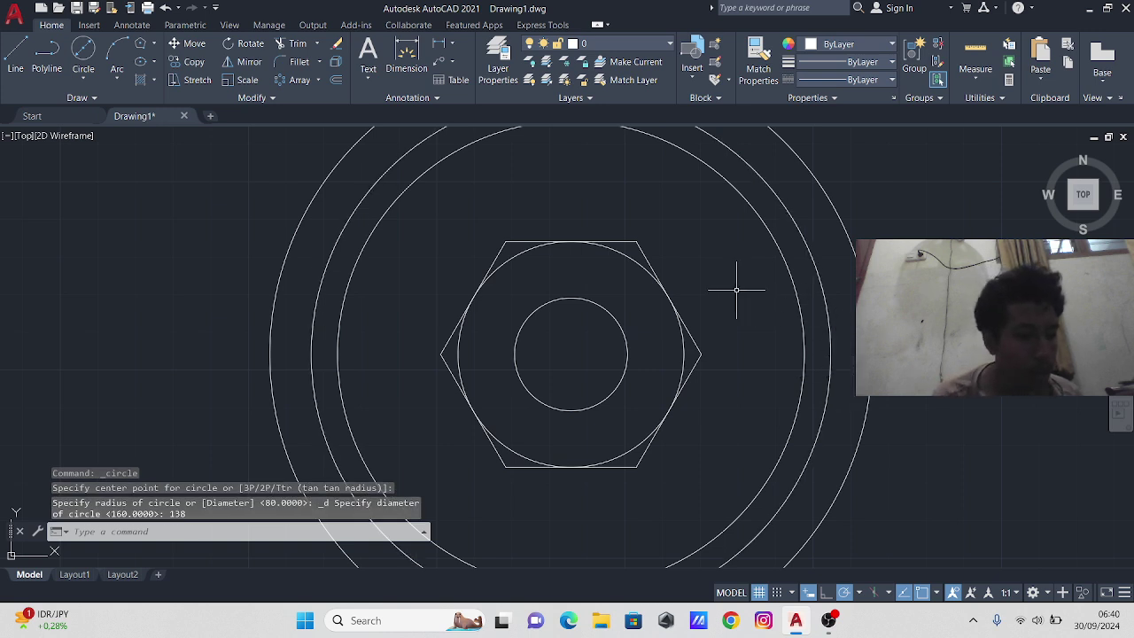
- Draw a vertical line from the shared centre to the top quadrant of the 138-diameter circle
{"action": "left_click", "coordinate": [11, 62]}
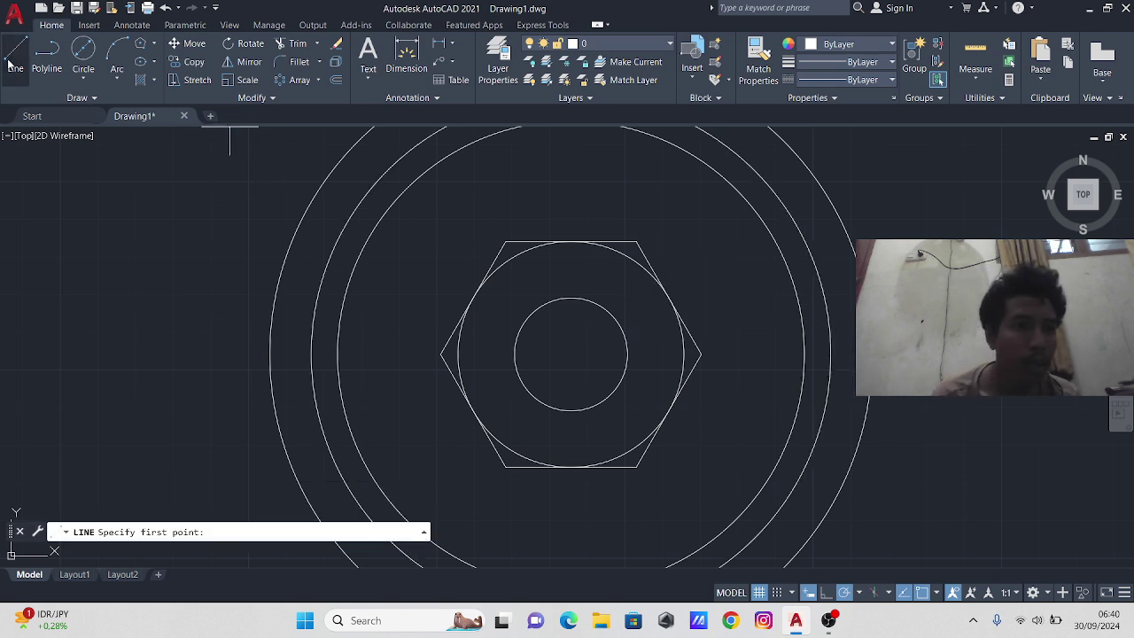
{"action": "left_click", "coordinate": [572, 353]}
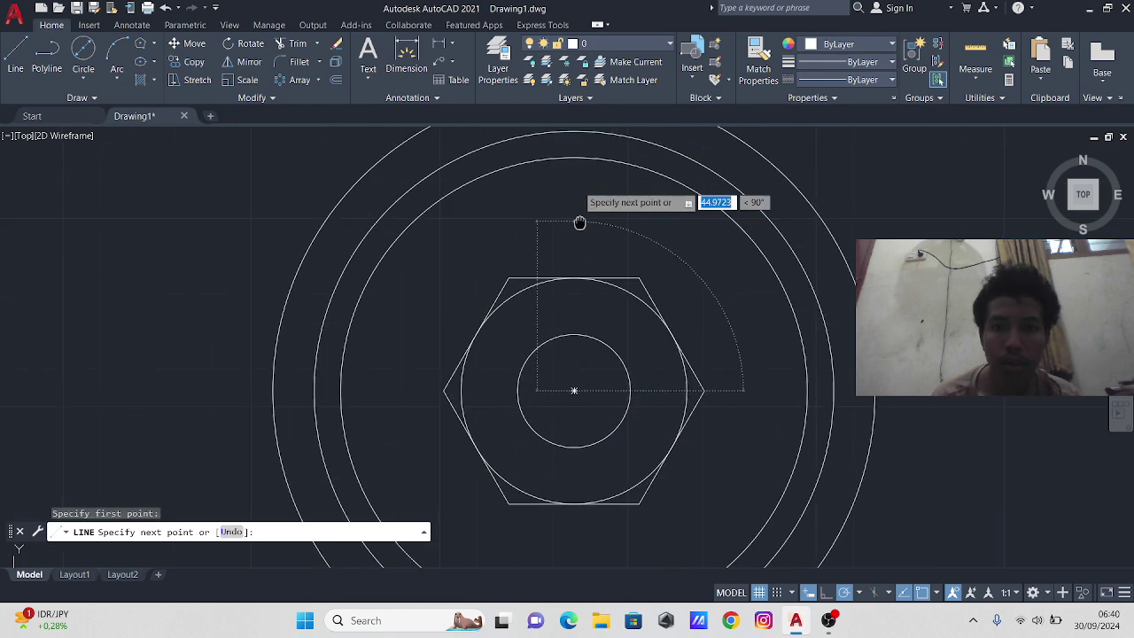
{"action": "middle_click_drag", "start_coordinate": [579, 223], "coordinate": [574, 232]}
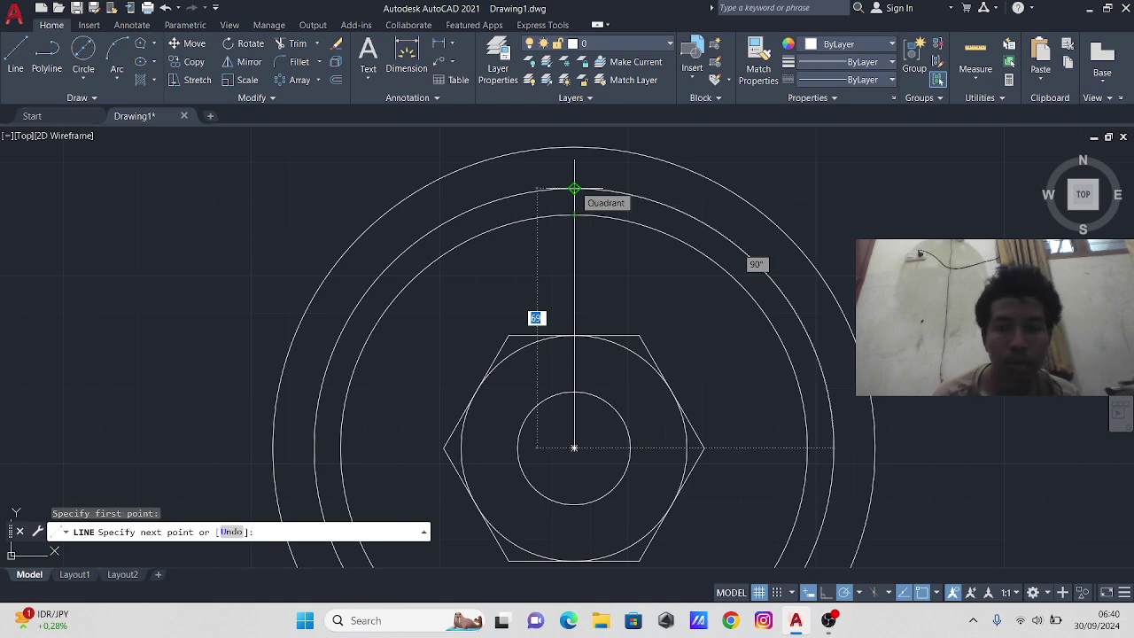
{"action": "left_click", "coordinate": [574, 188]}
{"action": "key", "text": "Escape"}
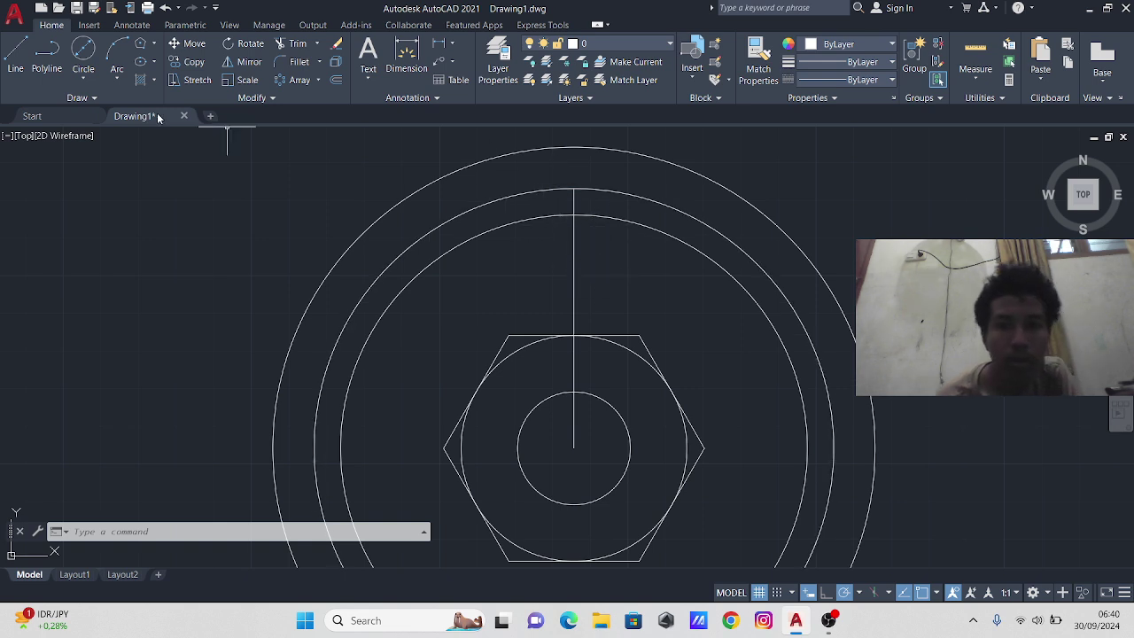
- Draw a radius-15 circle centred at the top end of the vertical line
{"action": "left_click", "coordinate": [84, 73]}
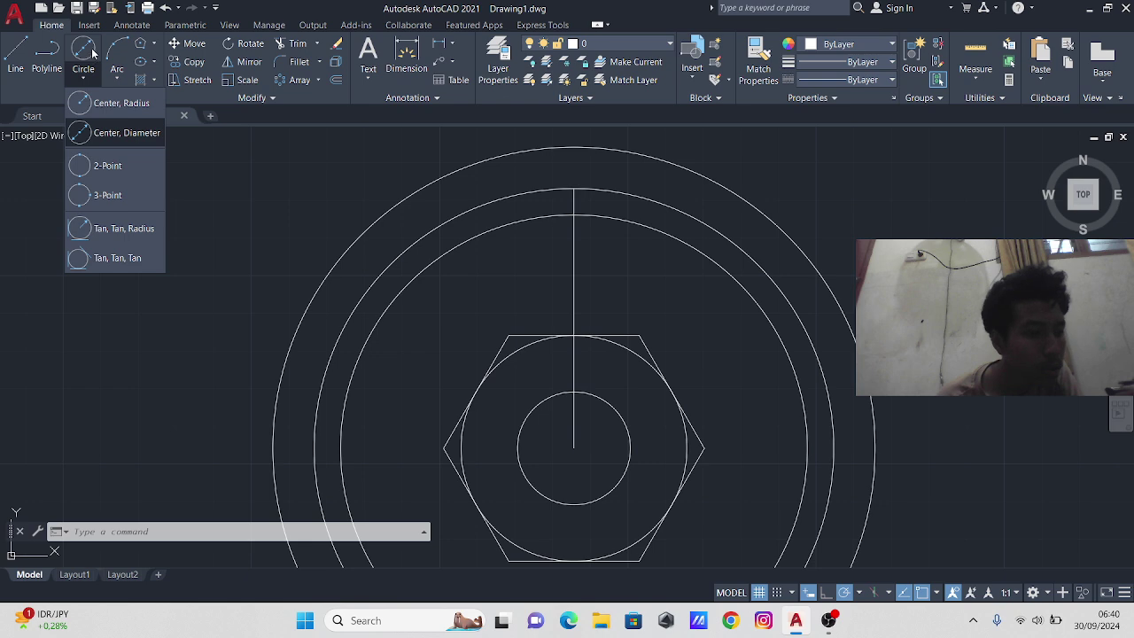
{"action": "left_click", "coordinate": [124, 99]}
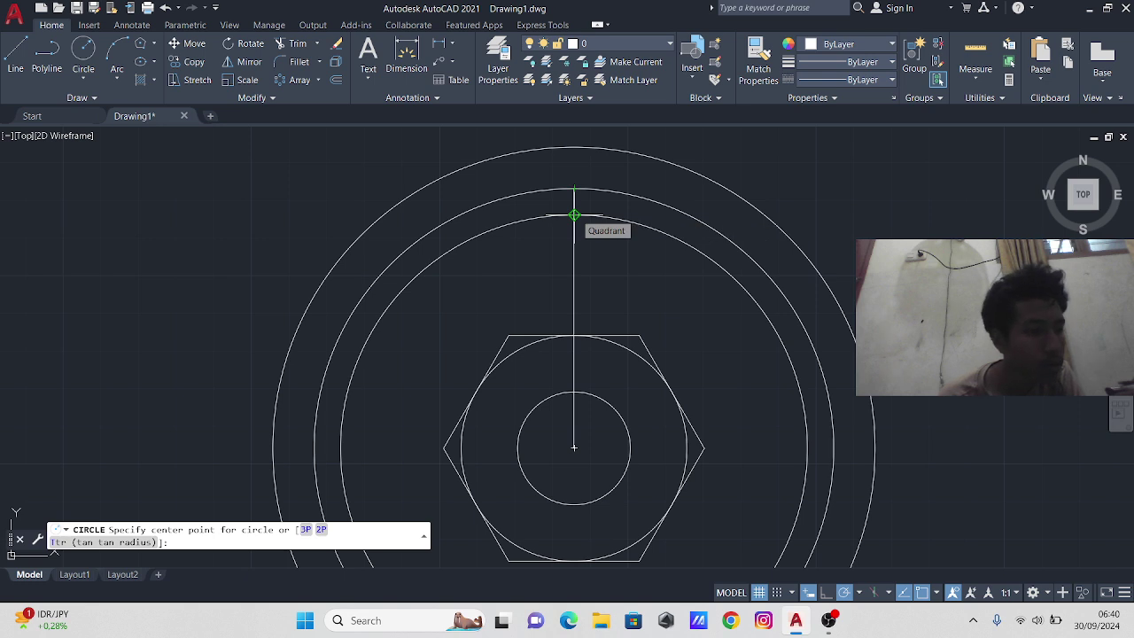
{"action": "left_click", "coordinate": [574, 189]}
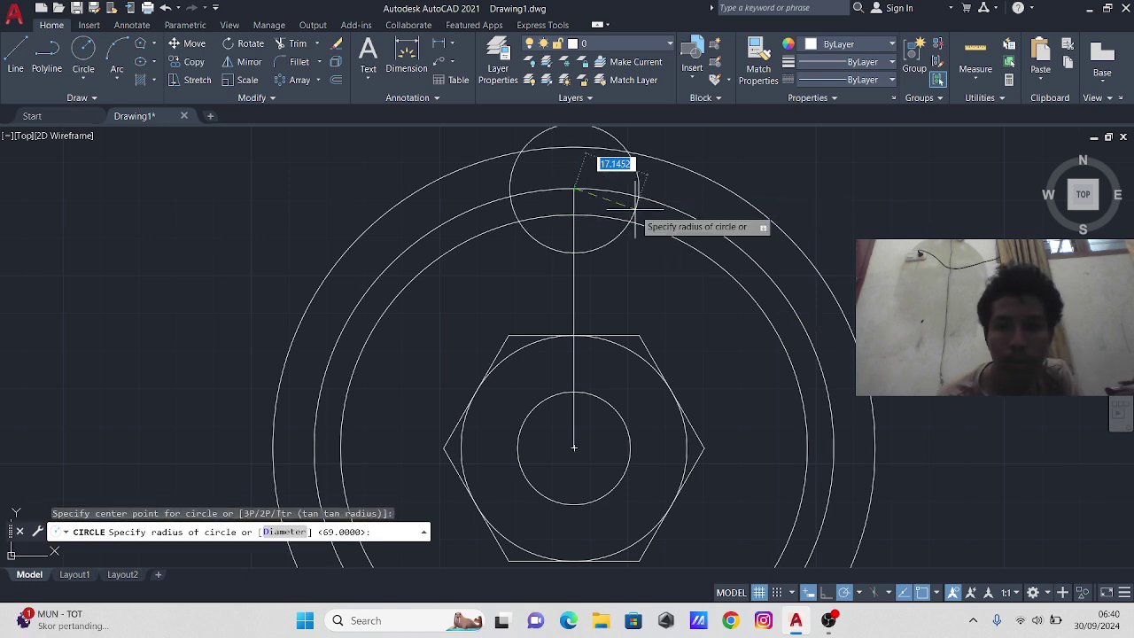
{"action": "type", "text": "15"}
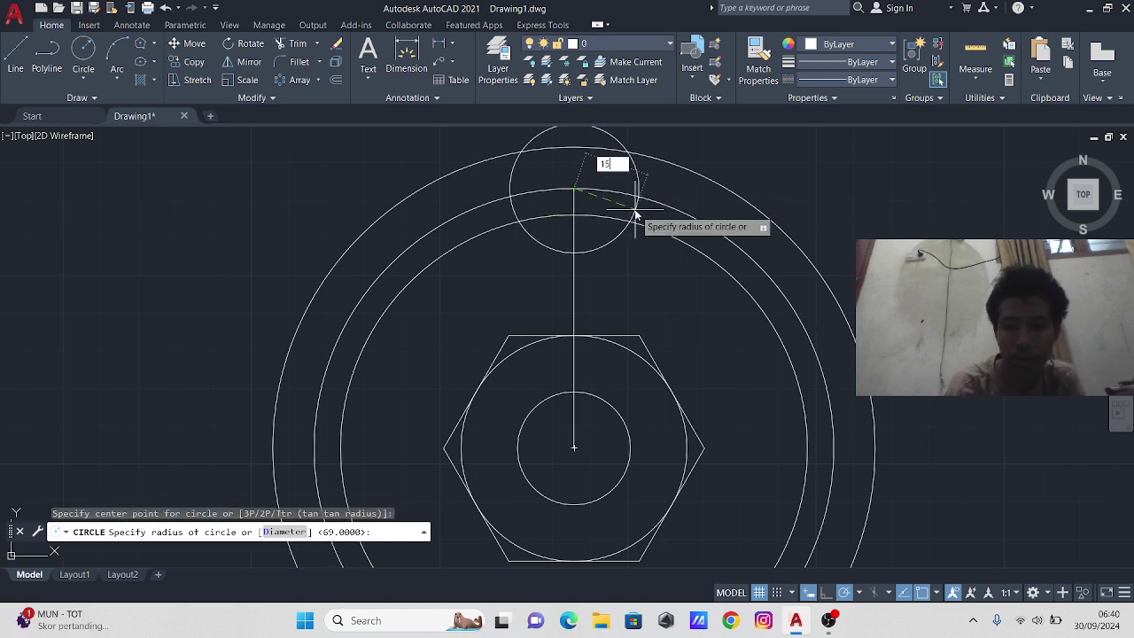
{"action": "key", "text": "Return"}
- Trim the small circle's top half and the ring arcs inside it, leaving a semicircular notch
{"action": "right_click", "coordinate": [634, 210]}
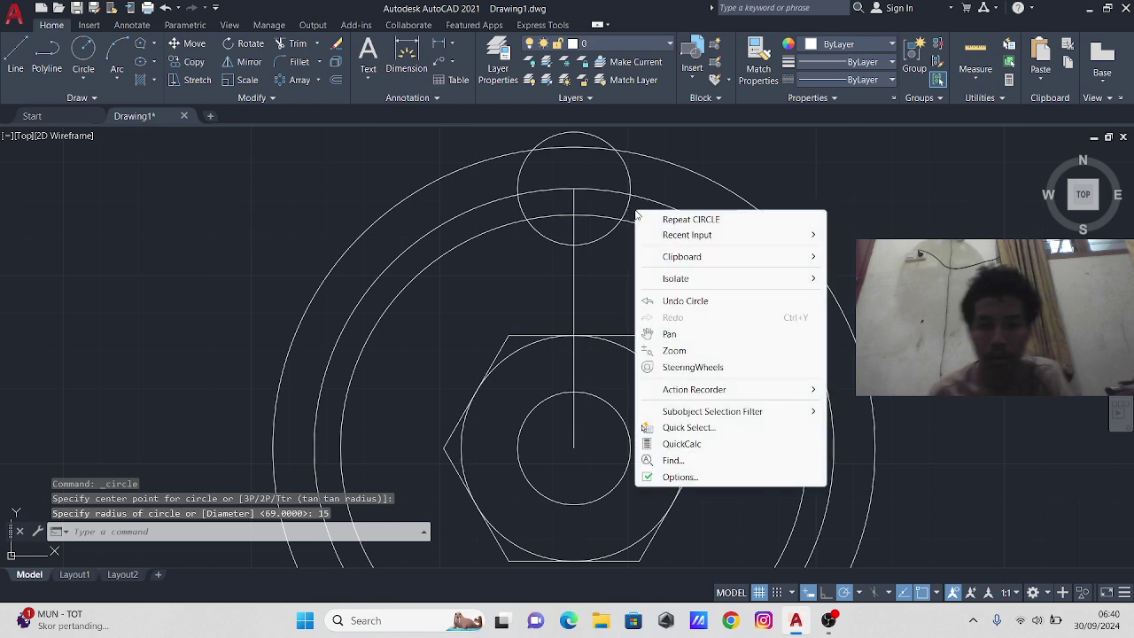
{"action": "left_click", "coordinate": [298, 44]}
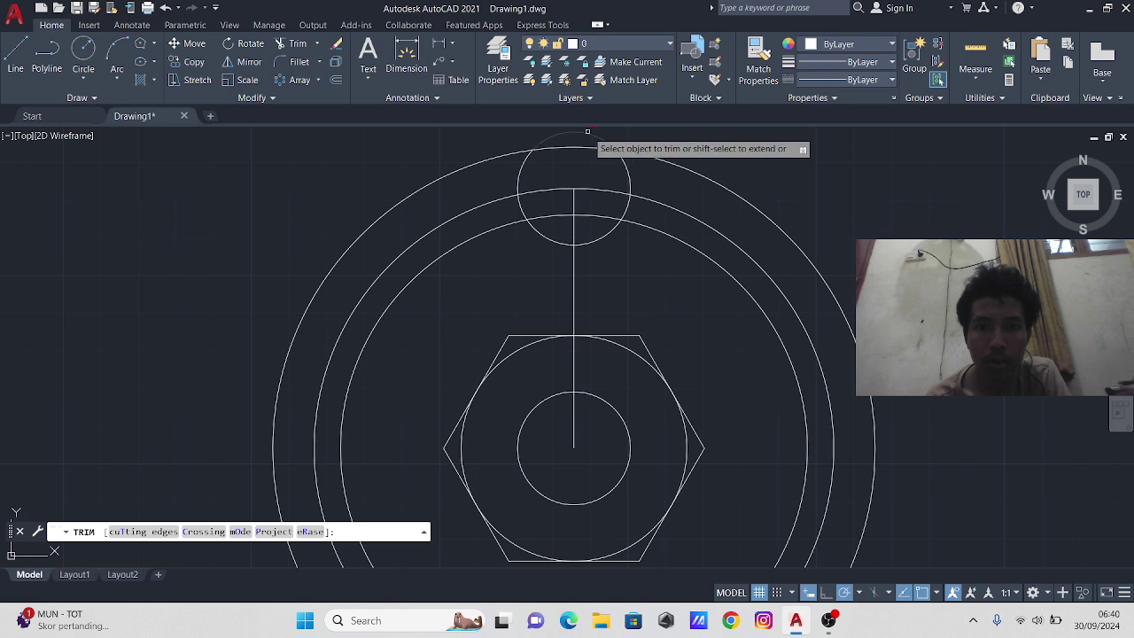
{"action": "left_click", "coordinate": [626, 172]}
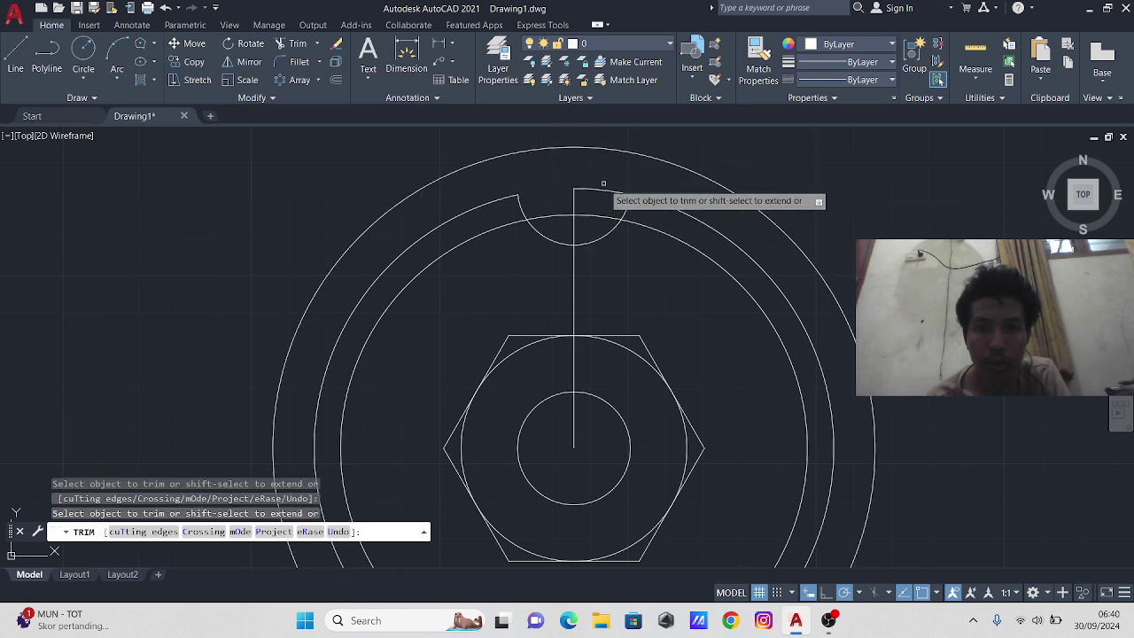
{"action": "mouse_move", "coordinate": [606, 183]}
{"action": "left_mouse_down"}
{"action": "mouse_move", "coordinate": [594, 233]}
{"action": "mouse_move", "coordinate": [568, 184]}
{"action": "left_mouse_up"}
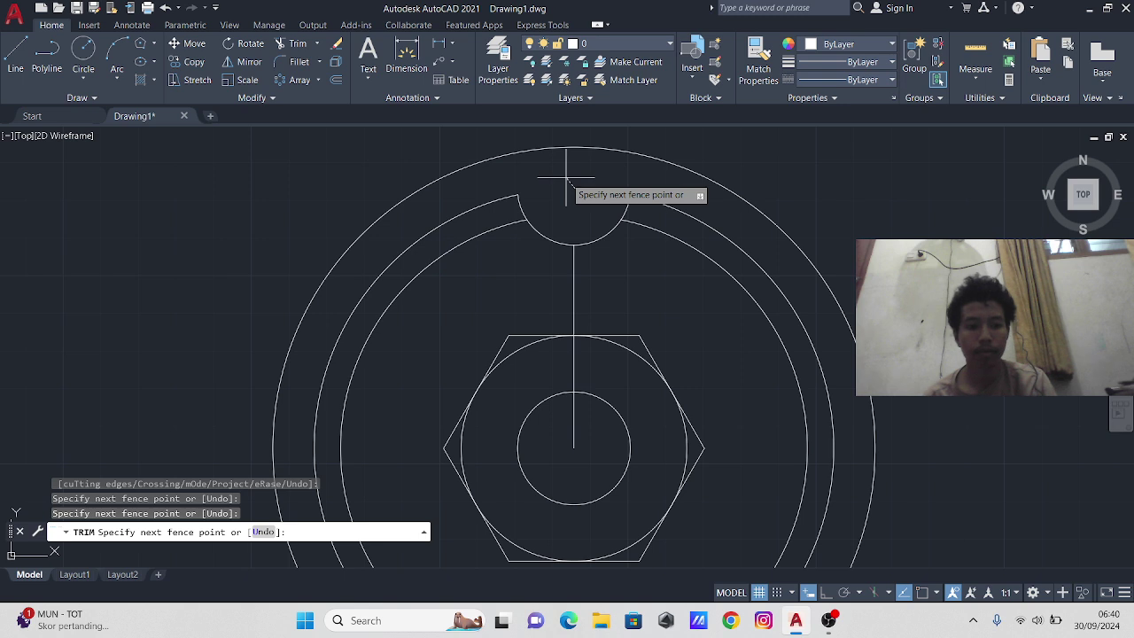
{"action": "key", "text": "Escape"}
{"action": "left_click", "coordinate": [542, 234]}
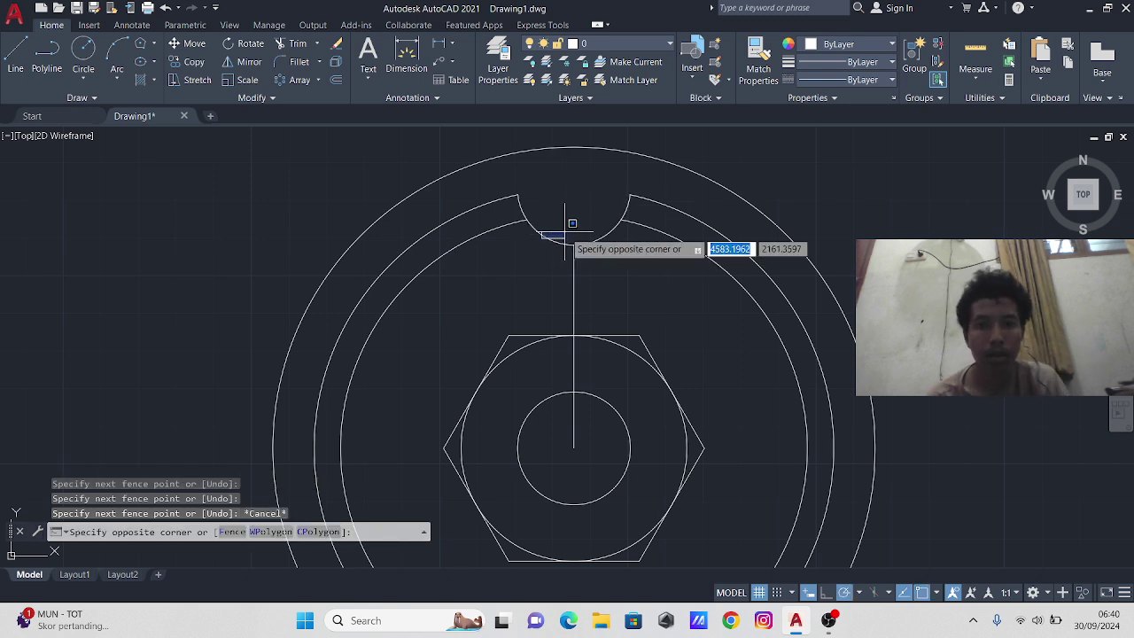
{"action": "left_click", "coordinate": [564, 235]}
{"action": "left_click", "coordinate": [574, 229]}
{"action": "left_click", "coordinate": [561, 233]}
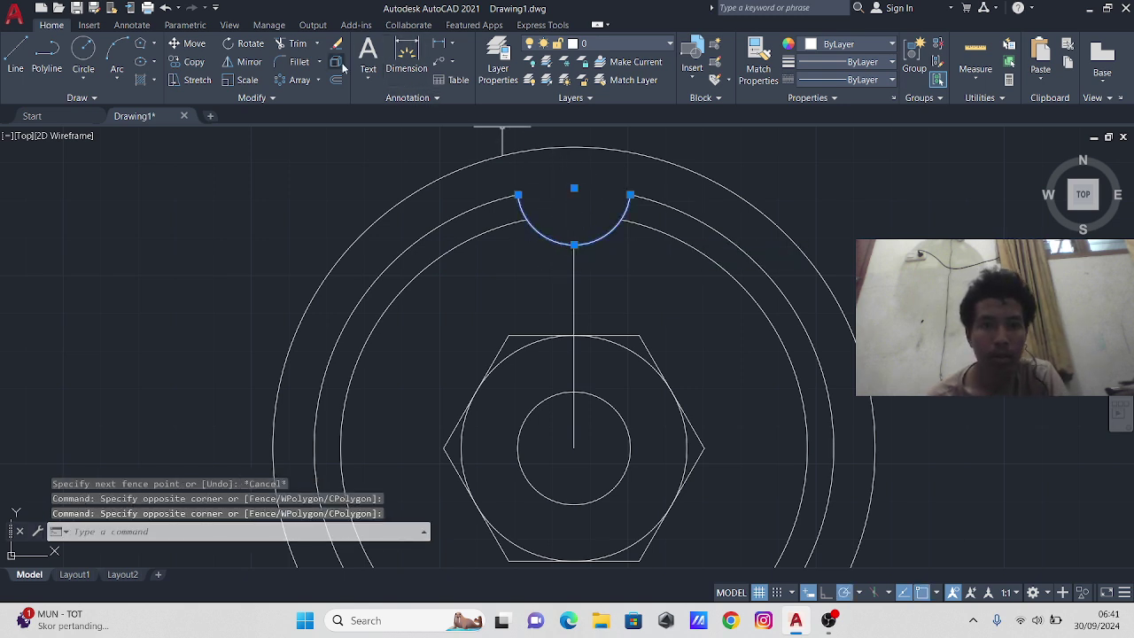
- Polar-array the notch arc into six copies around the gear centre
{"action": "left_click", "coordinate": [301, 81]}
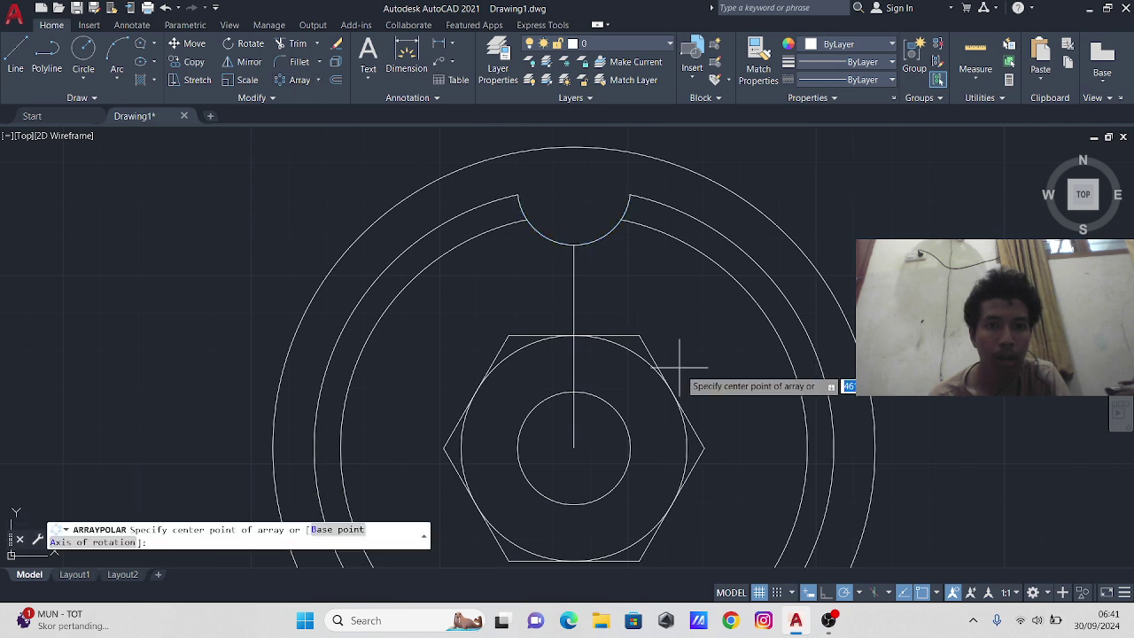
{"action": "left_click", "coordinate": [575, 447]}
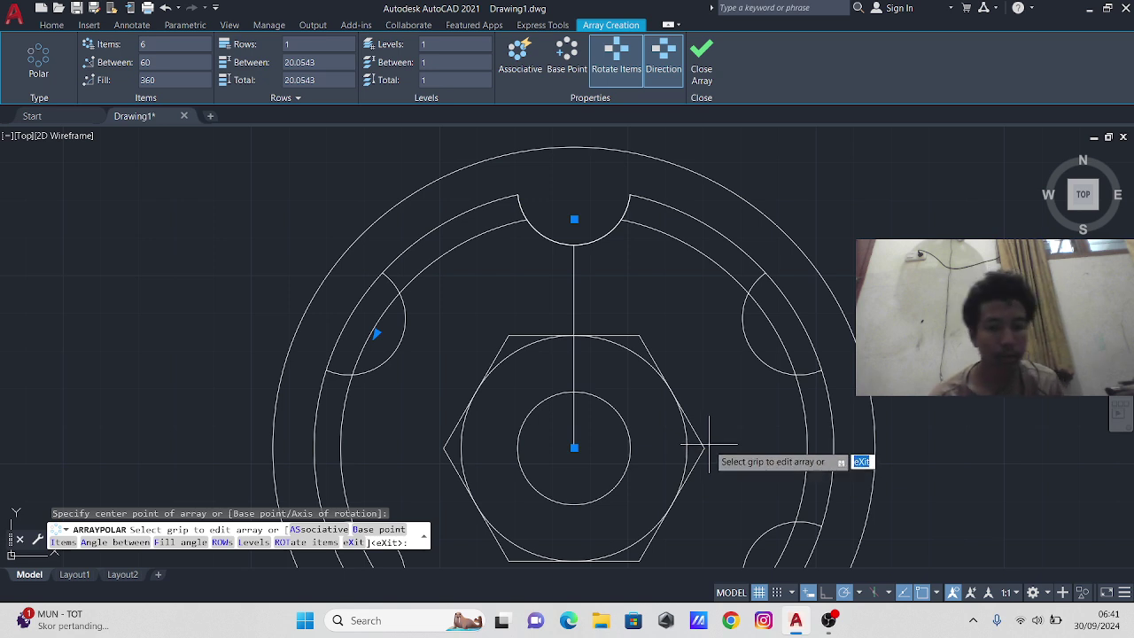
{"action": "key", "text": "Escape"}
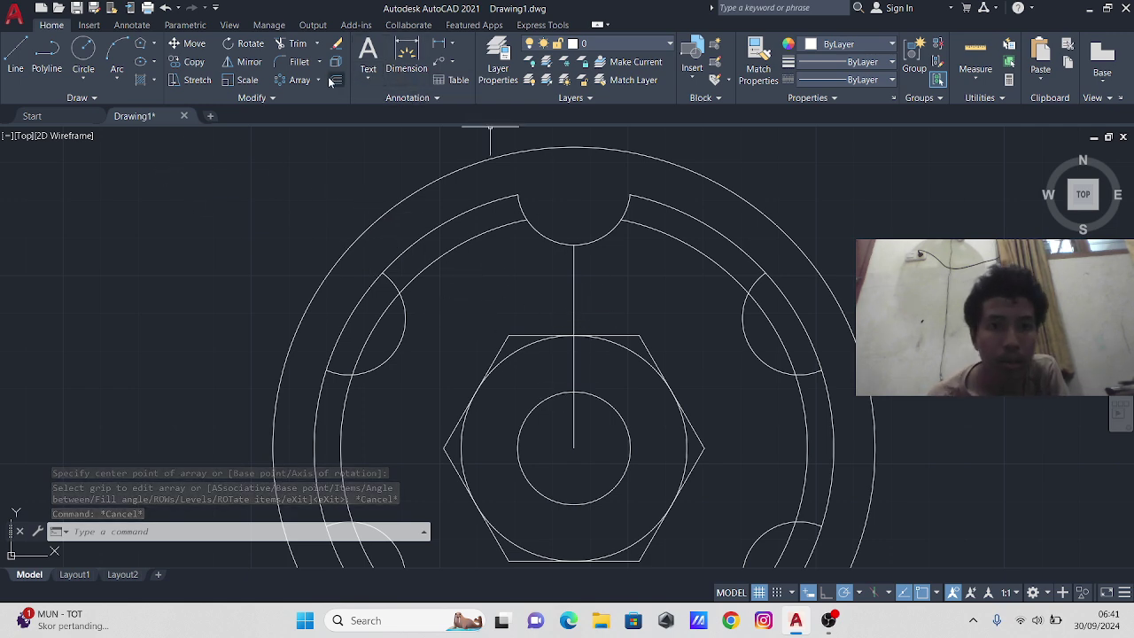
{"action": "type", "text": "o"}
{"action": "key", "text": "Return"}
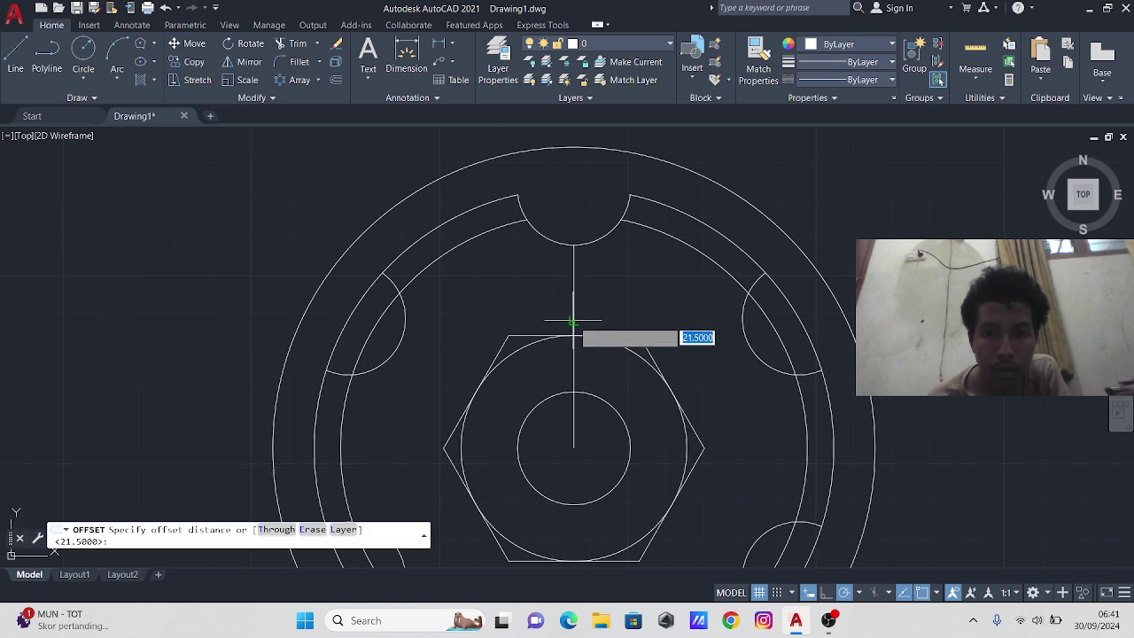
- Offset the vertical centre line 3.5 to both sides
{"action": "left_click", "coordinate": [574, 323]}
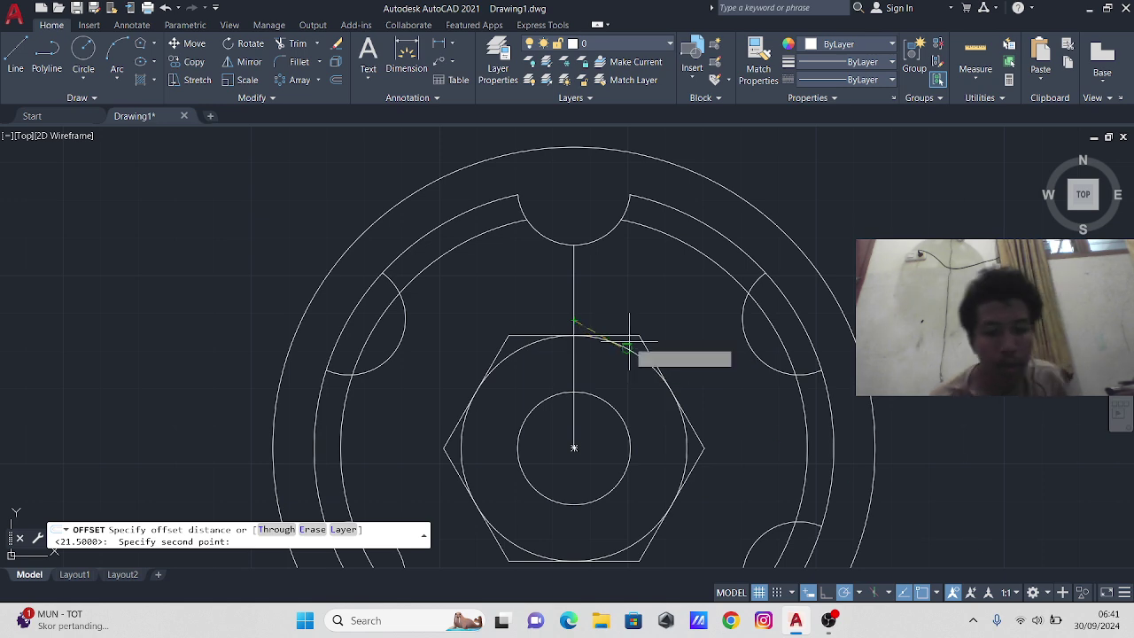
{"action": "type", "text": "3.5"}
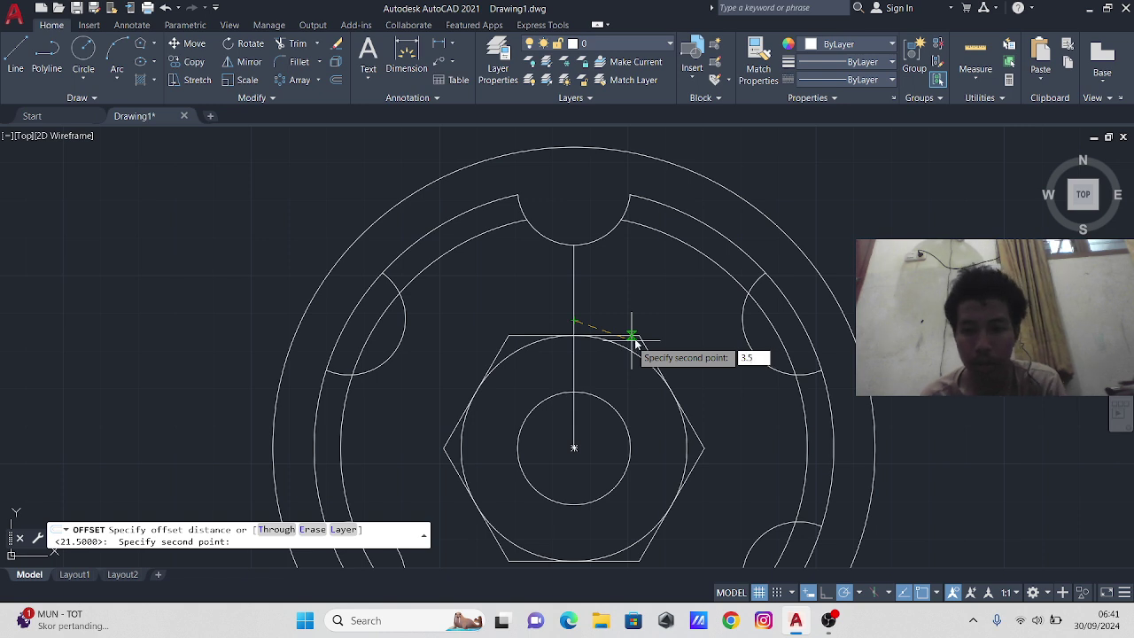
{"action": "key", "text": "Return"}
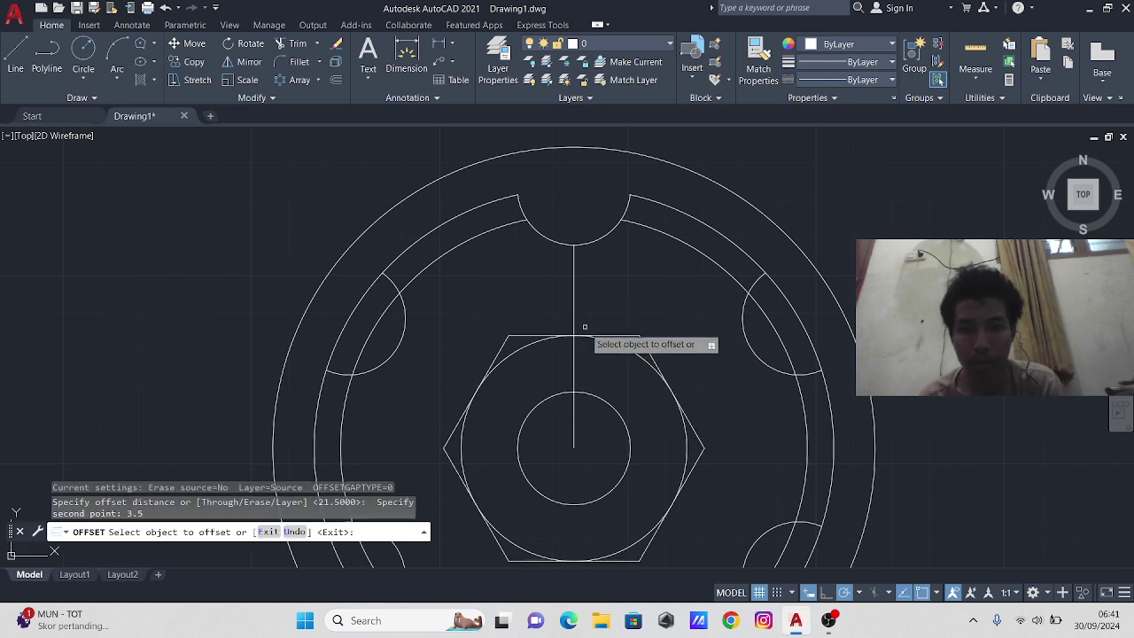
{"action": "left_click", "coordinate": [574, 322]}
{"action": "left_click", "coordinate": [587, 319]}
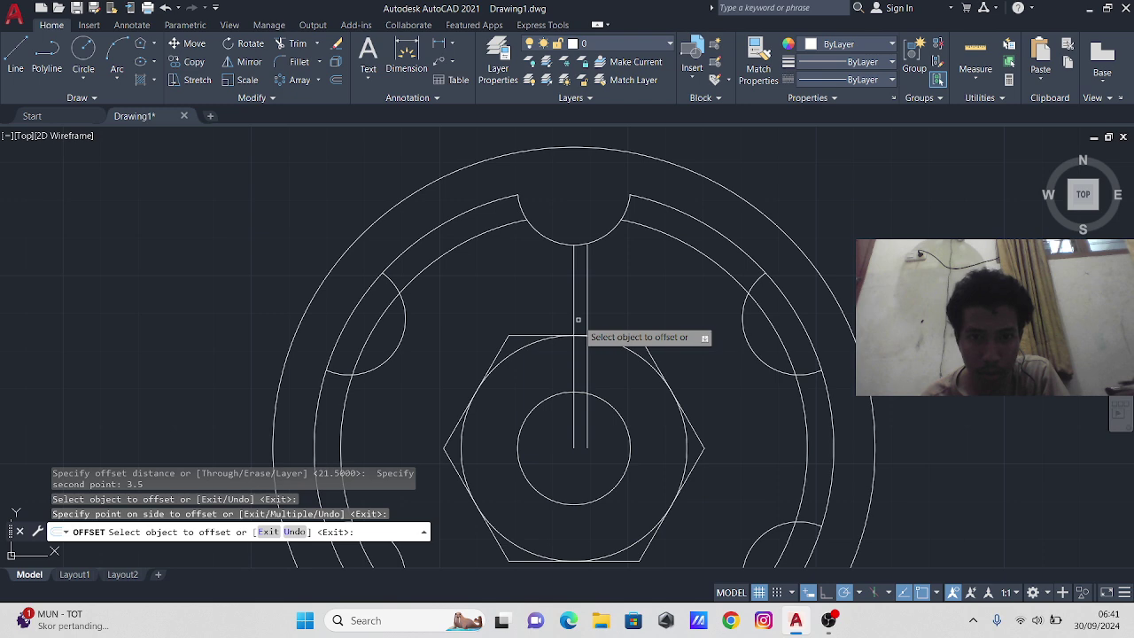
{"action": "left_click", "coordinate": [574, 324]}
{"action": "left_click", "coordinate": [559, 322]}
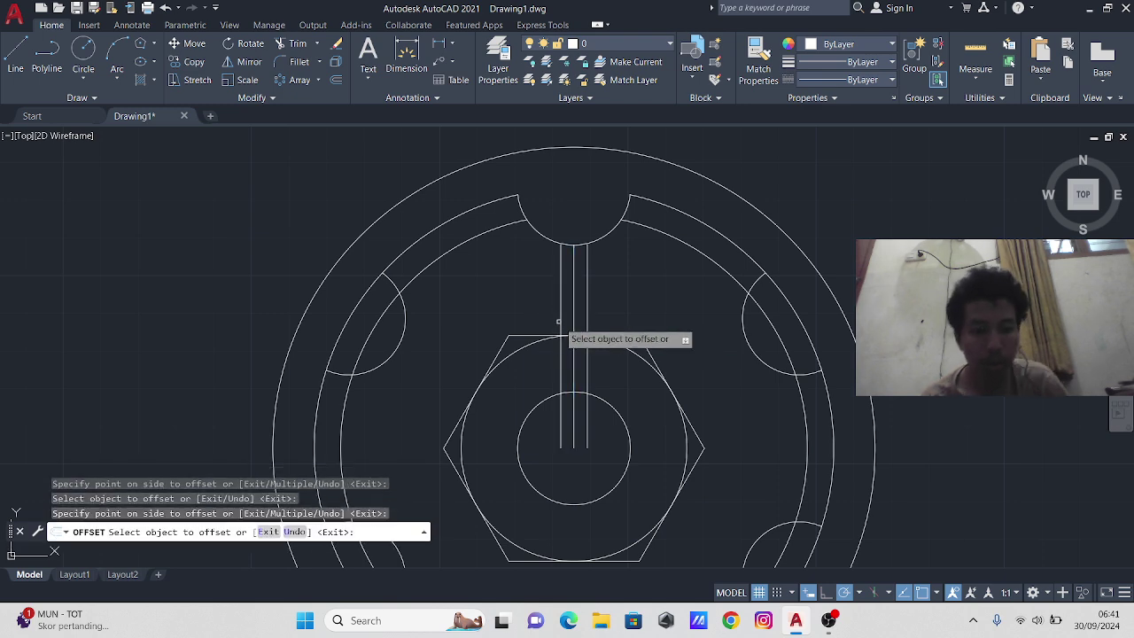
{"action": "key", "text": "Escape"}
- Remove the original centre line and trim the offset spoke lines inside the hexagon
{"action": "left_click", "coordinate": [574, 317]}
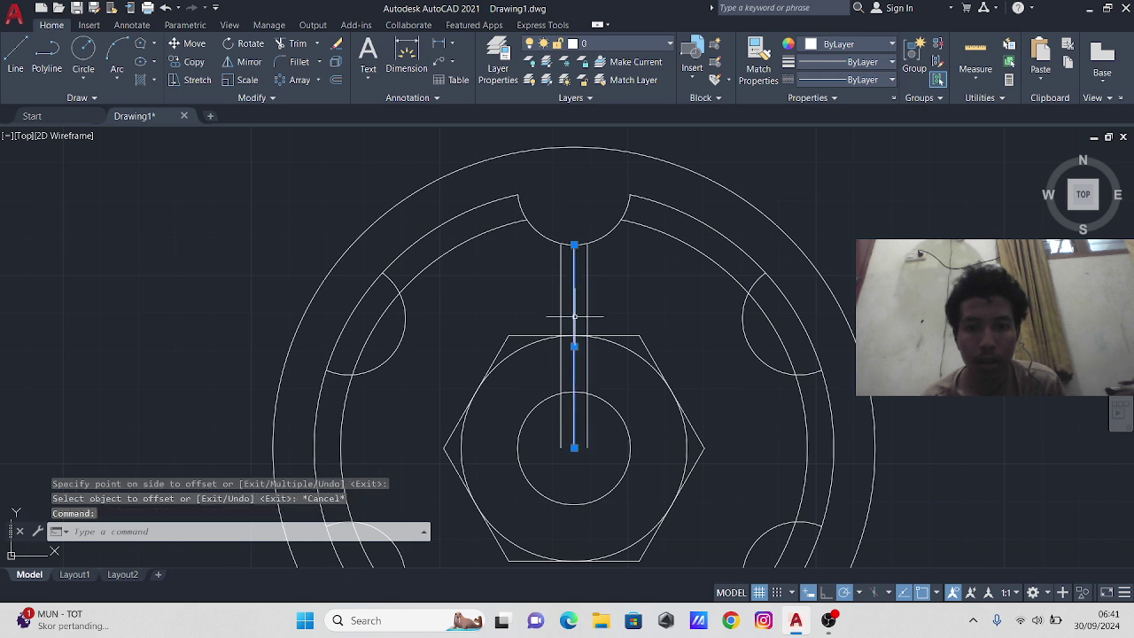
{"action": "left_click", "coordinate": [291, 43]}
{"action": "mouse_move", "coordinate": [531, 373]}
{"action": "left_mouse_down"}
{"action": "mouse_move", "coordinate": [613, 379]}
{"action": "mouse_move", "coordinate": [558, 415]}
{"action": "left_mouse_up"}
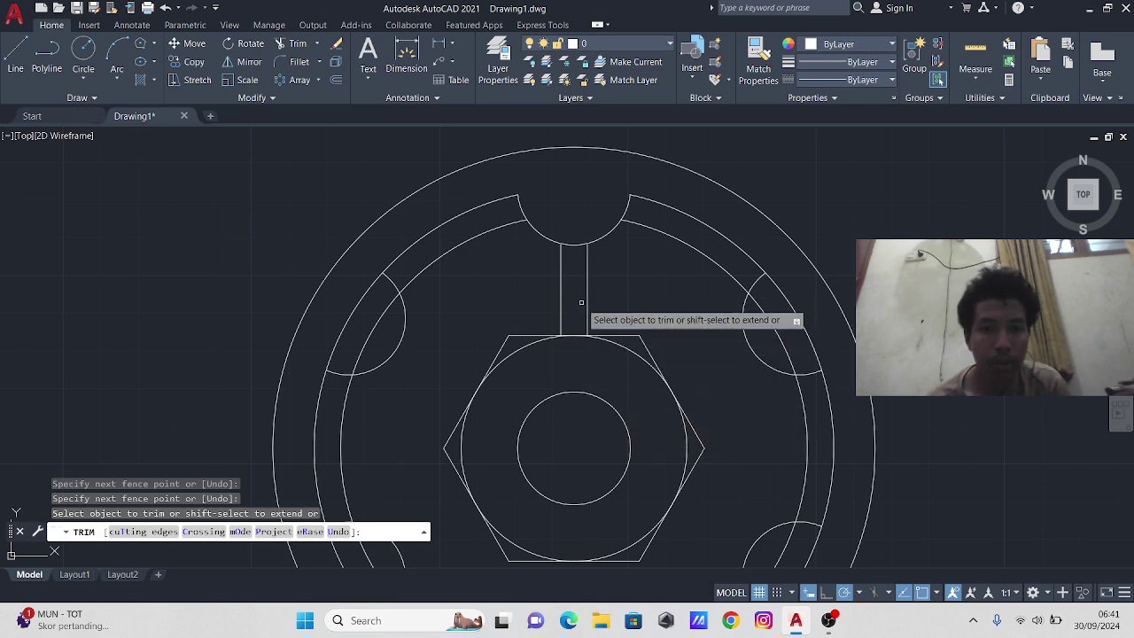
{"action": "key", "text": "Escape"}
{"action": "left_click", "coordinate": [560, 286]}
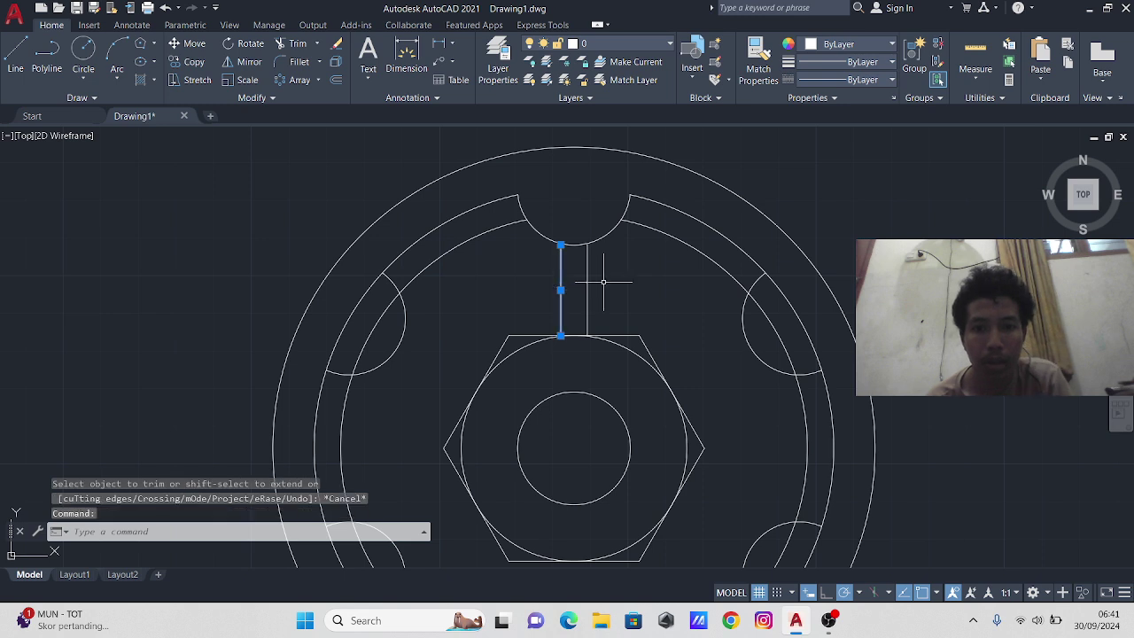
{"action": "left_click", "coordinate": [586, 285]}
- Polar-array the two spoke lines six times around the gear centre
{"action": "left_click", "coordinate": [299, 80]}
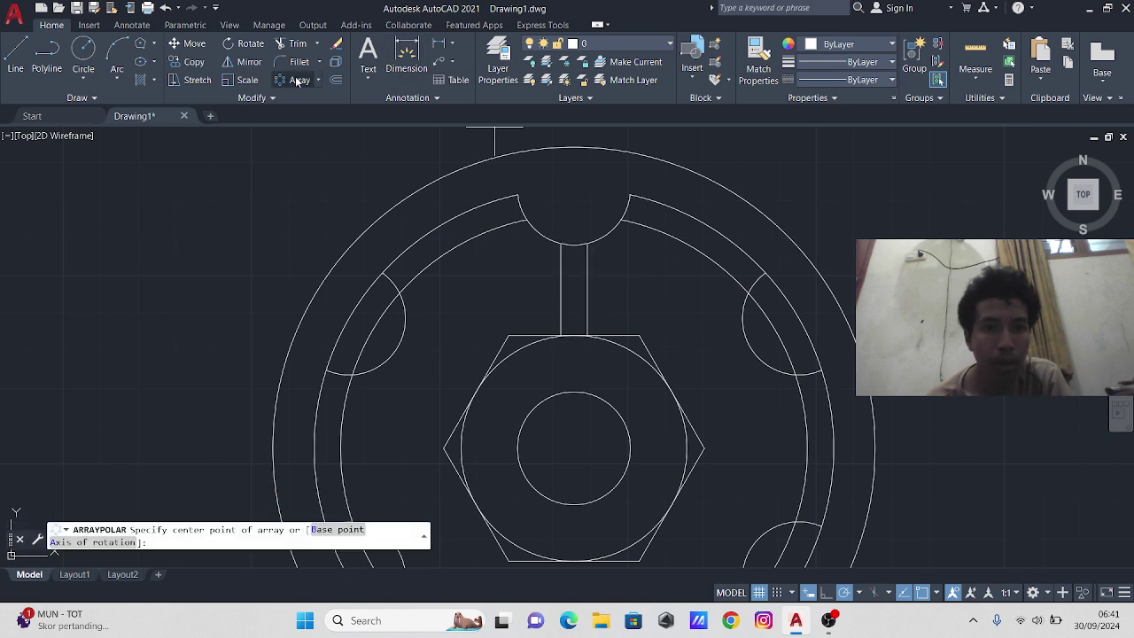
{"action": "left_click", "coordinate": [574, 449]}
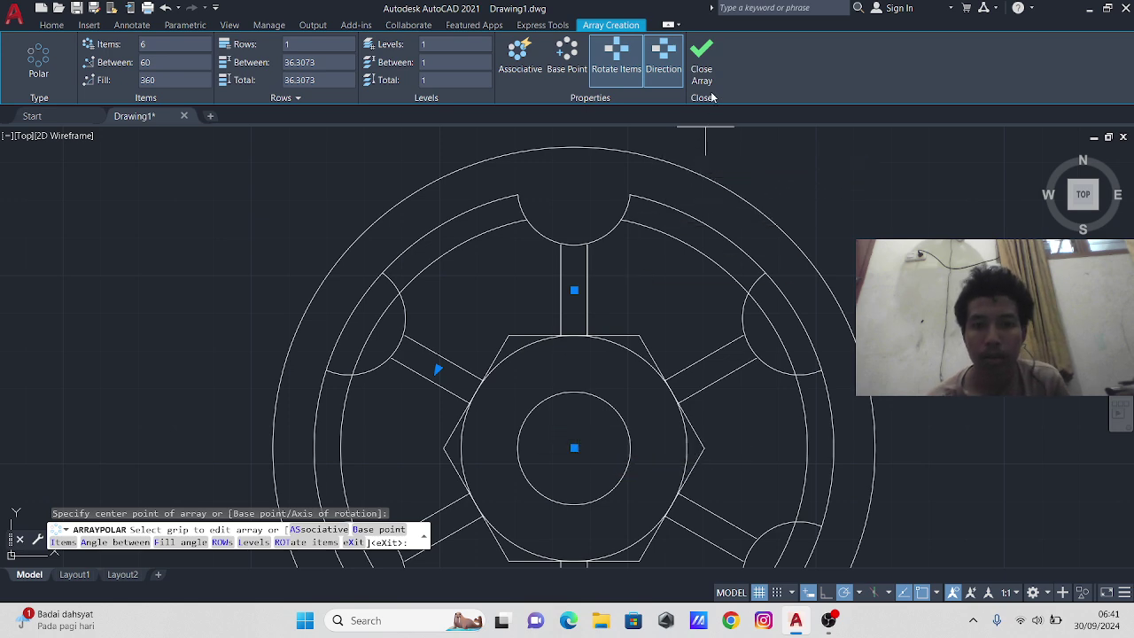
{"action": "left_click", "coordinate": [706, 64]}
- Fence-trim the ring arcs inside the notches, undoing the lower-left trim to keep that circle
{"action": "left_click", "coordinate": [295, 44]}
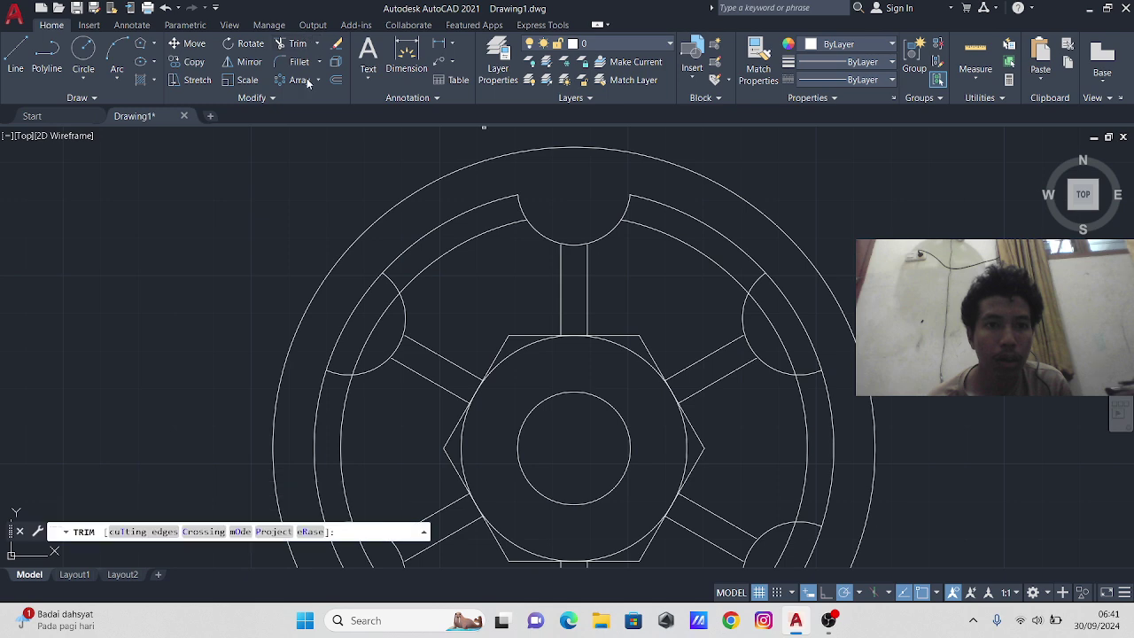
{"action": "left_click_drag", "start_coordinate": [349, 290], "coordinate": [403, 323]}
{"action": "left_click_drag", "start_coordinate": [775, 283], "coordinate": [779, 350]}
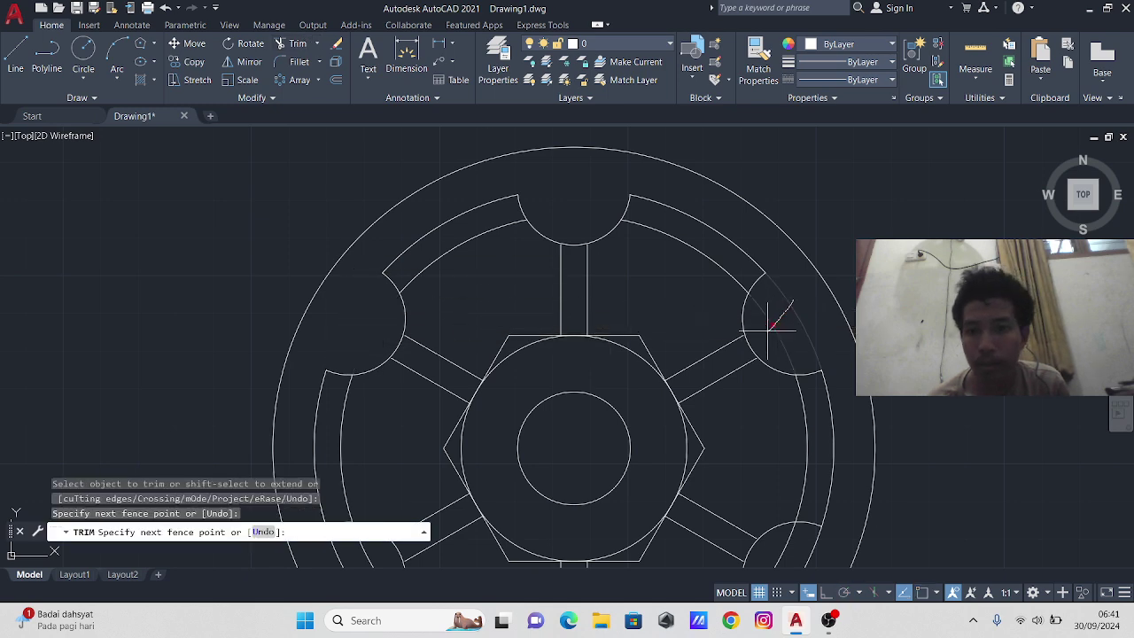
{"action": "left_click_drag", "start_coordinate": [854, 542], "coordinate": [802, 532]}
{"action": "middle_click_drag", "start_coordinate": [804, 521], "coordinate": [760, 328]}
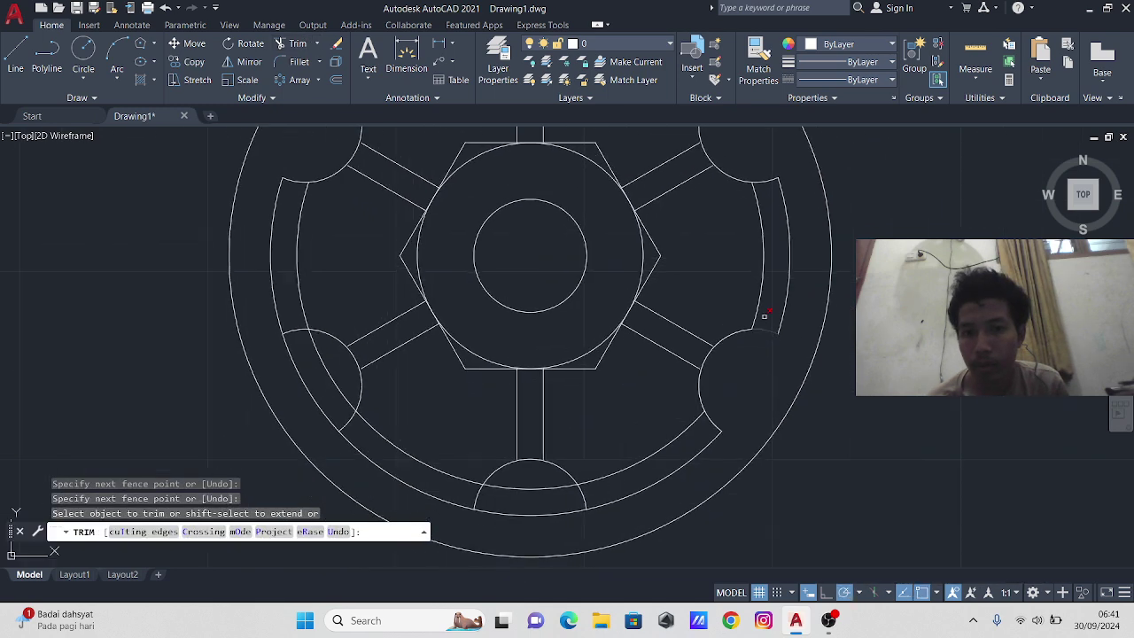
{"action": "left_click_drag", "start_coordinate": [545, 479], "coordinate": [547, 522]}
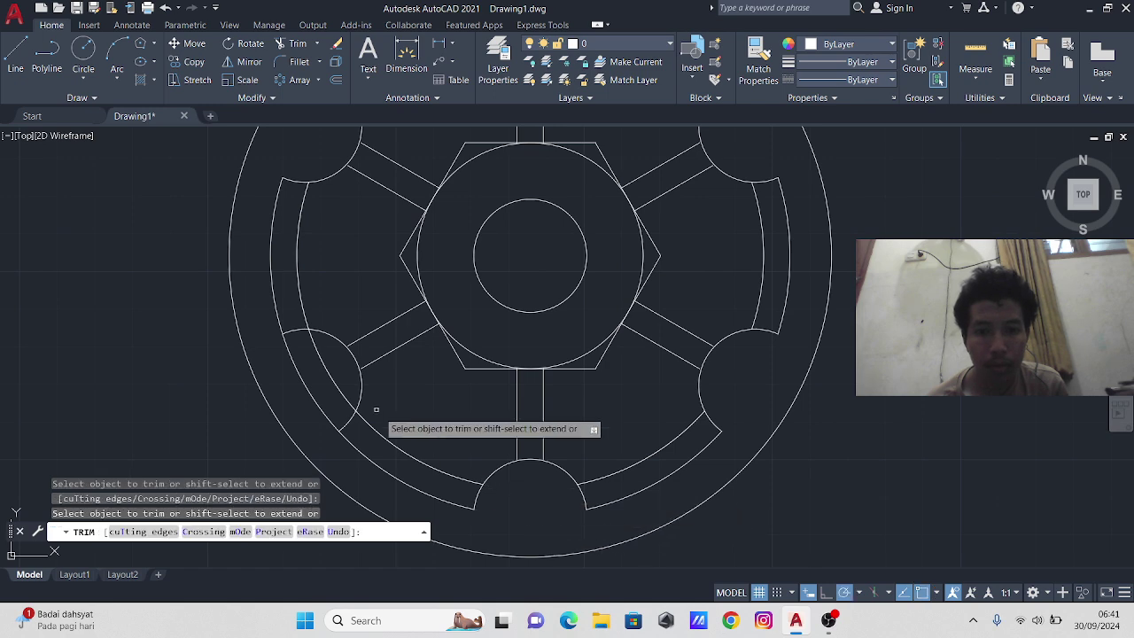
{"action": "left_click_drag", "start_coordinate": [322, 389], "coordinate": [366, 355]}
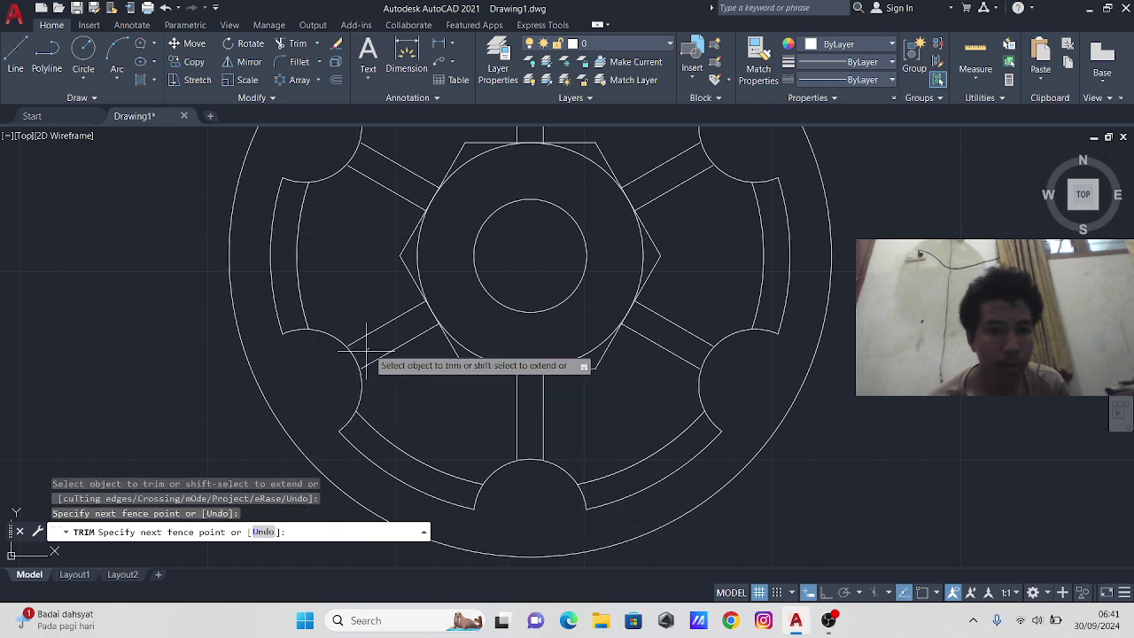
{"action": "key", "text": "ctrl+z"}
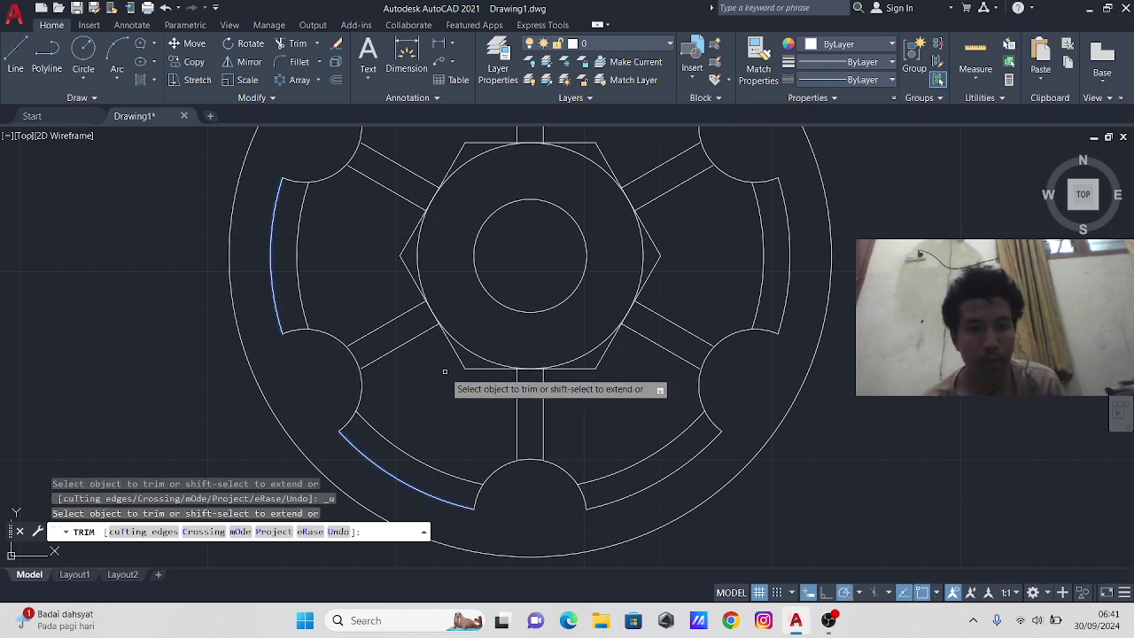
{"action": "key", "text": "Escape"}
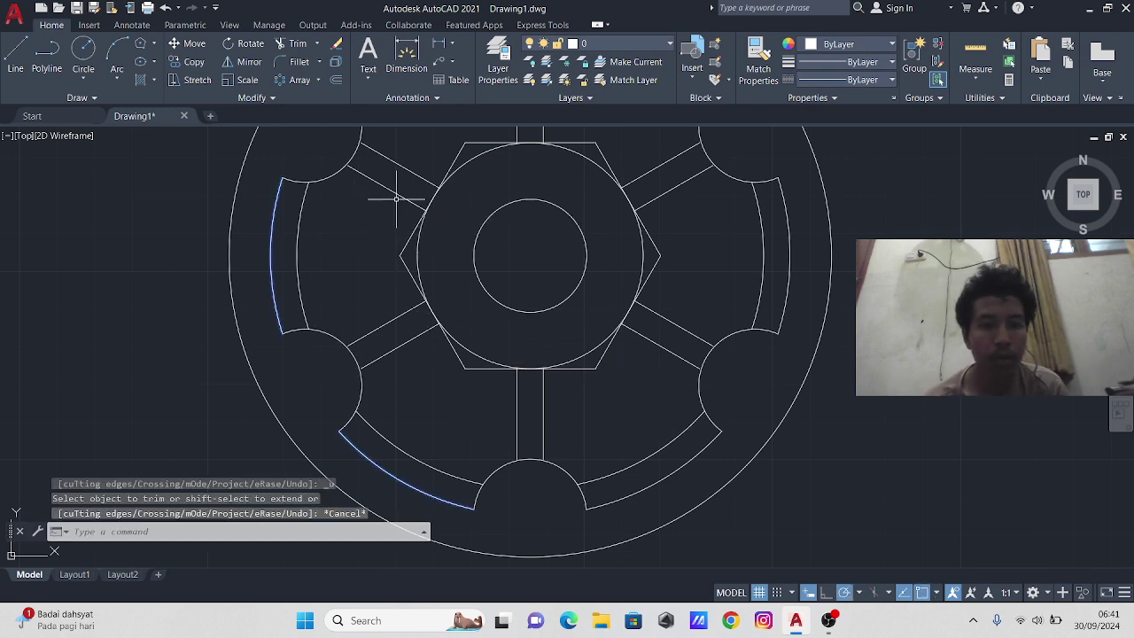
{"action": "middle_click_drag", "start_coordinate": [396, 198], "coordinate": [401, 274]}
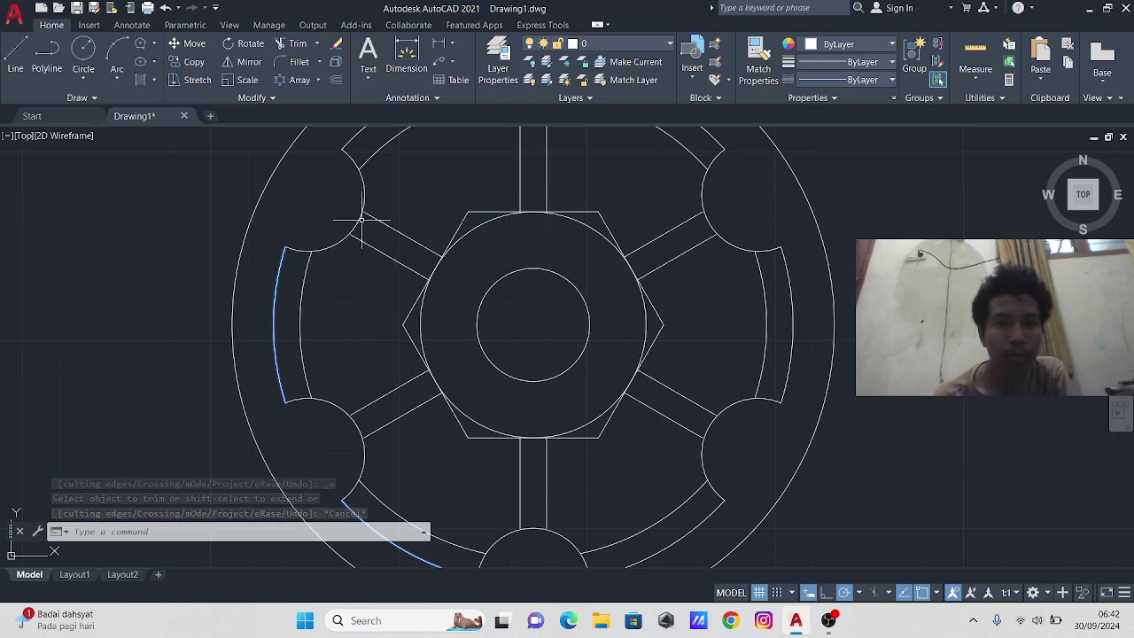
- Draw two 2-unit lines extending the spoke edges into the small circle
{"action": "scroll", "coordinate": [397, 238], "scroll_direction": "up", "scroll_amount": 4}
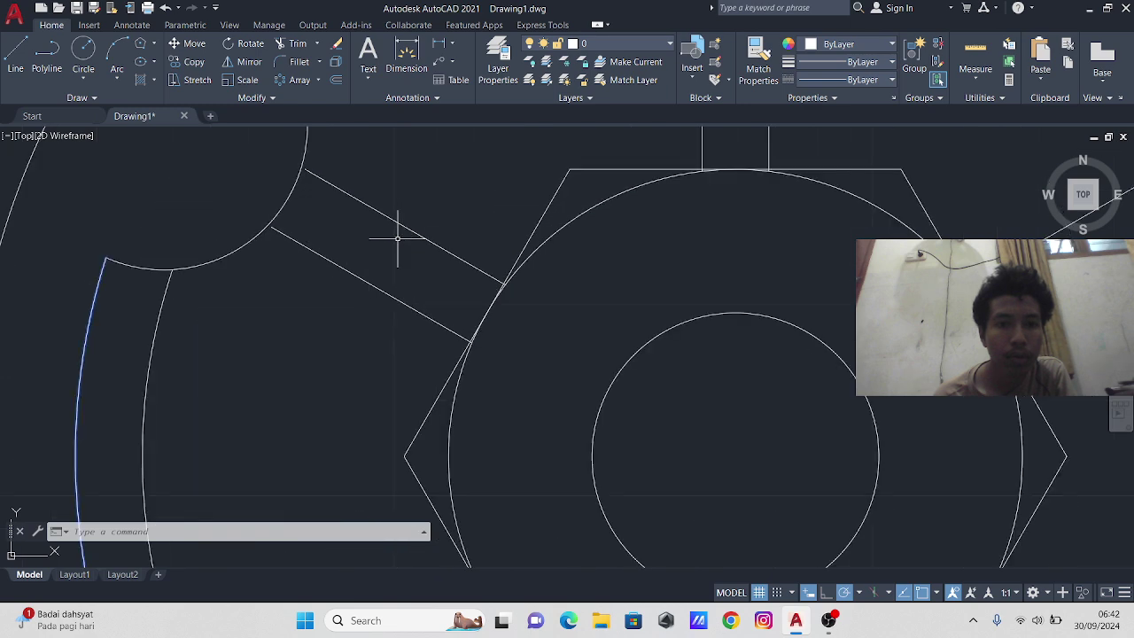
{"action": "scroll", "coordinate": [398, 238], "scroll_direction": "up", "scroll_amount": 2}
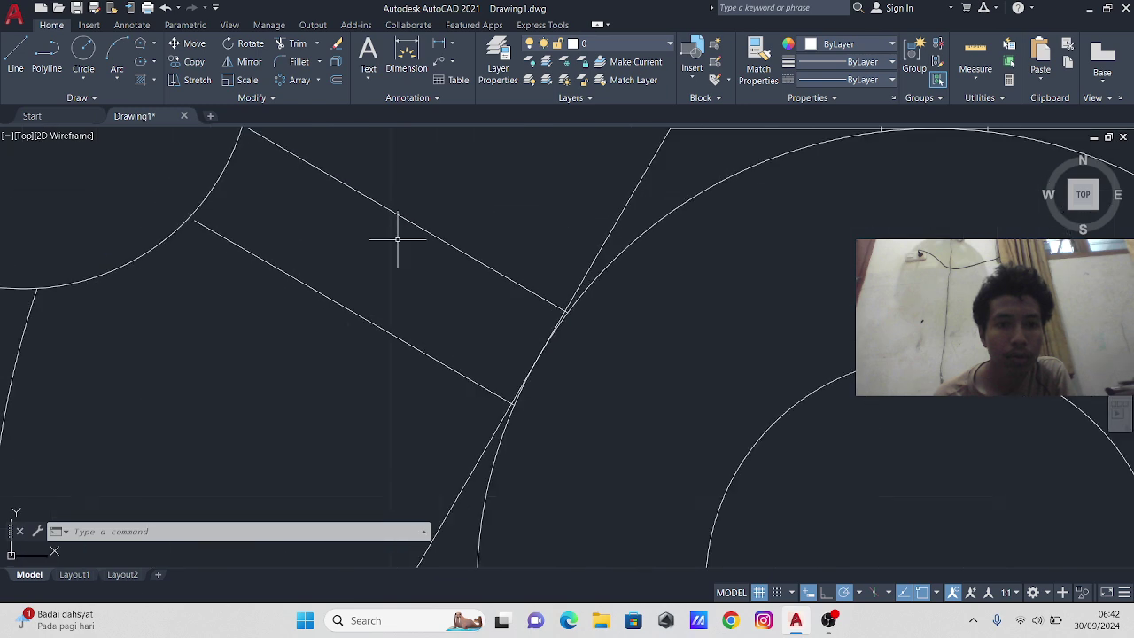
{"action": "left_click", "coordinate": [14, 60]}
{"action": "left_click", "coordinate": [190, 220]}
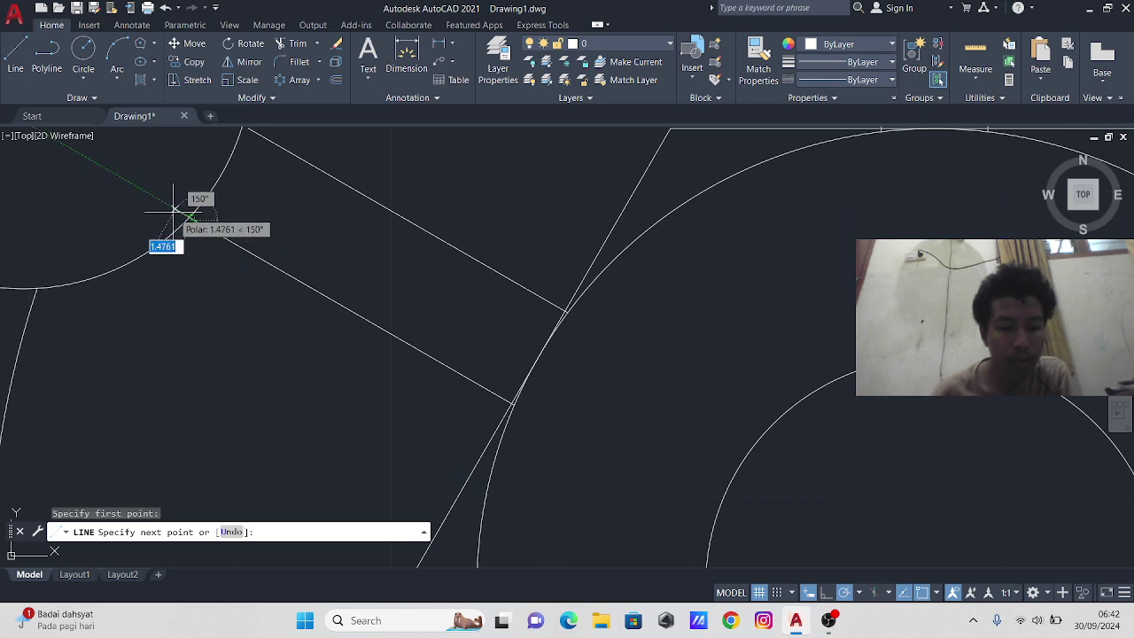
{"action": "type", "text": "2"}
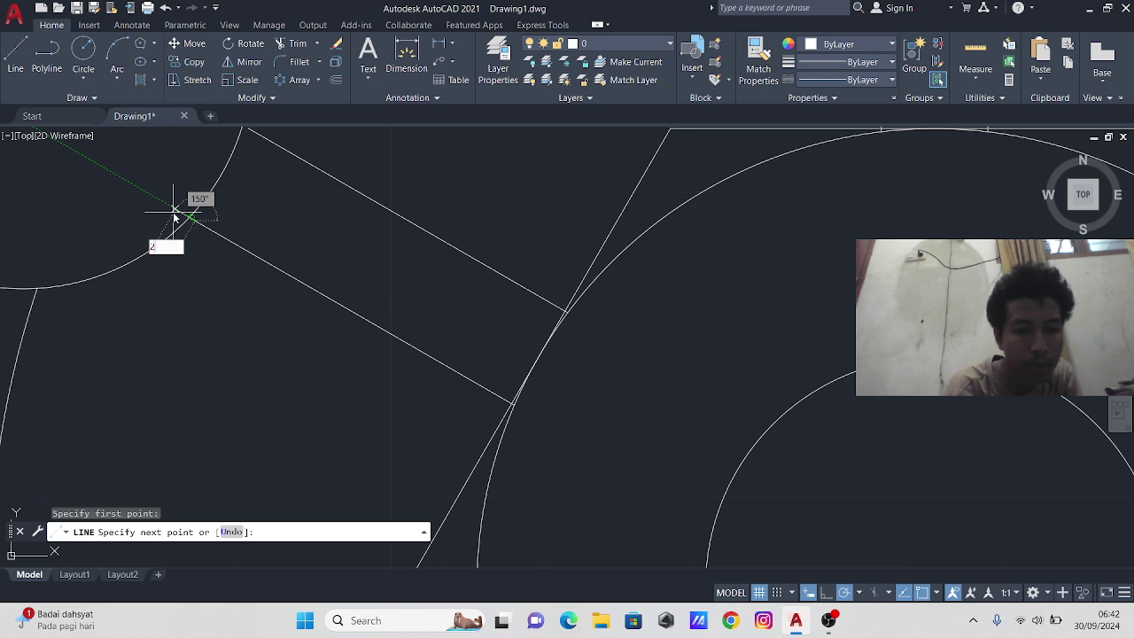
{"action": "key", "text": "Return"}
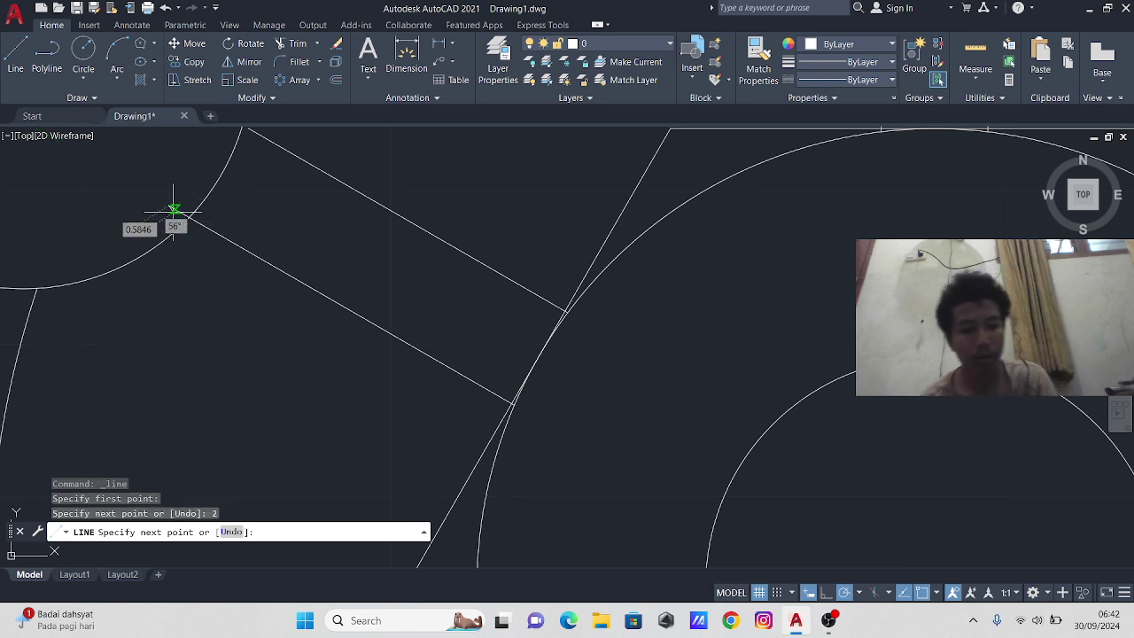
{"action": "key", "text": "Escape"}
{"action": "scroll", "coordinate": [213, 235], "scroll_direction": "down", "scroll_amount": 2}
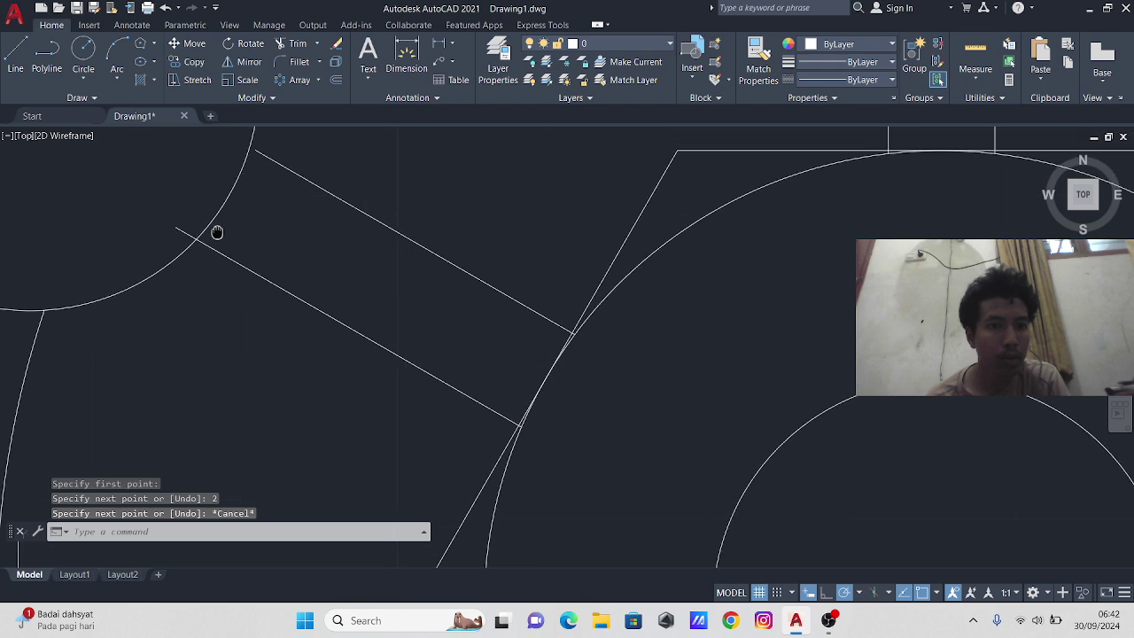
{"action": "scroll", "coordinate": [200, 177], "scroll_direction": "down", "scroll_amount": 2}
{"action": "left_click", "coordinate": [15, 58]}
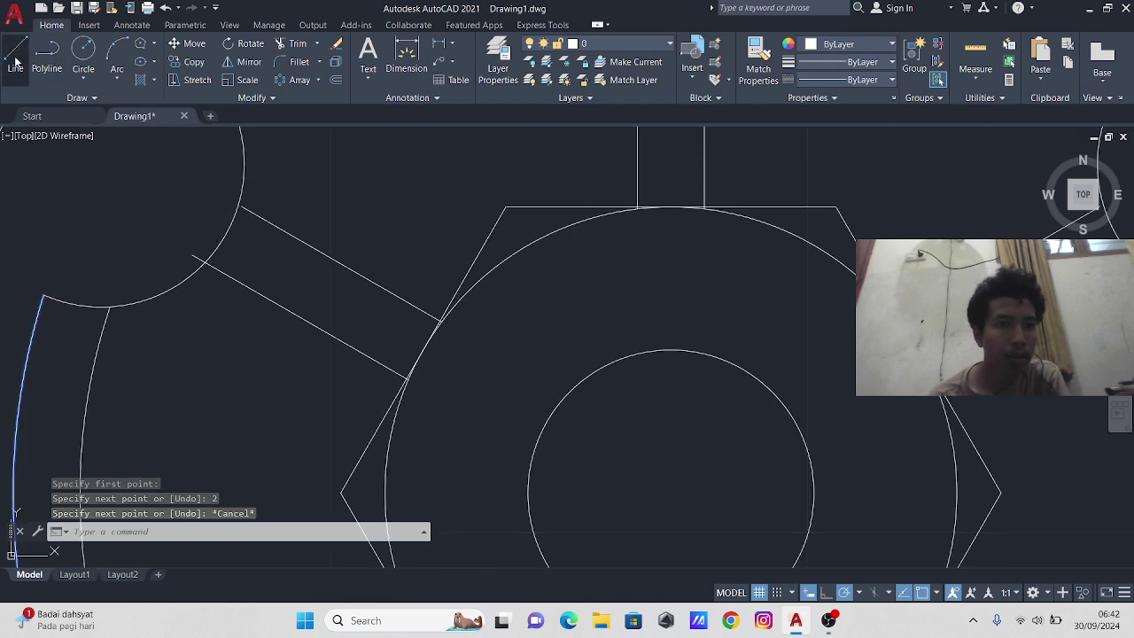
{"action": "left_click", "coordinate": [242, 207]}
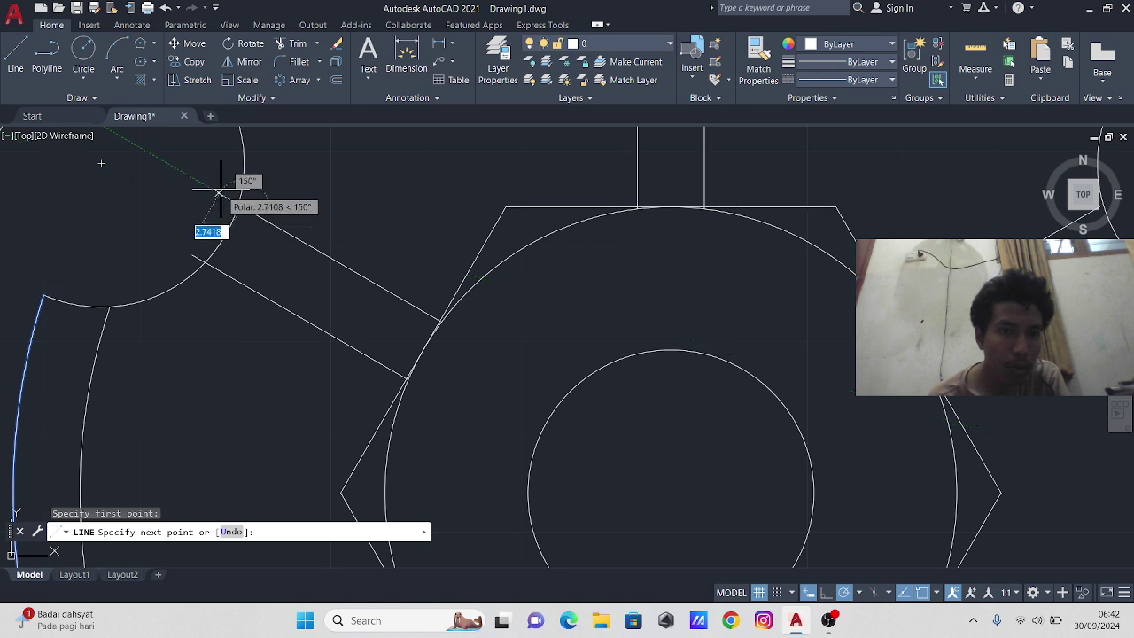
{"action": "type", "text": "2"}
{"action": "key", "text": "Return"}
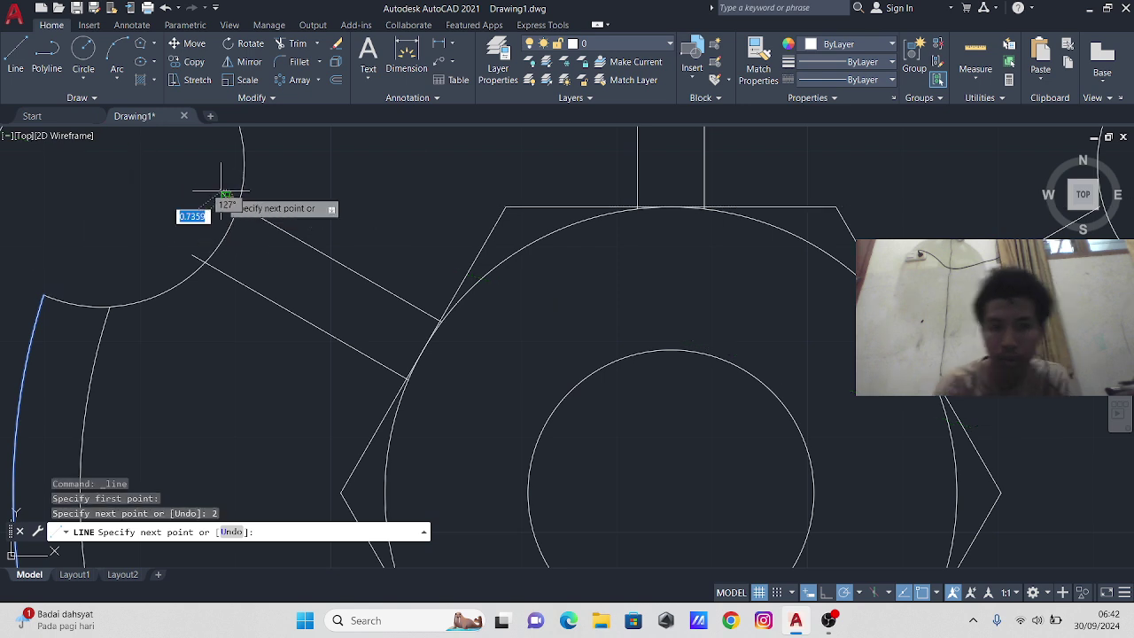
{"action": "key", "text": "Escape"}
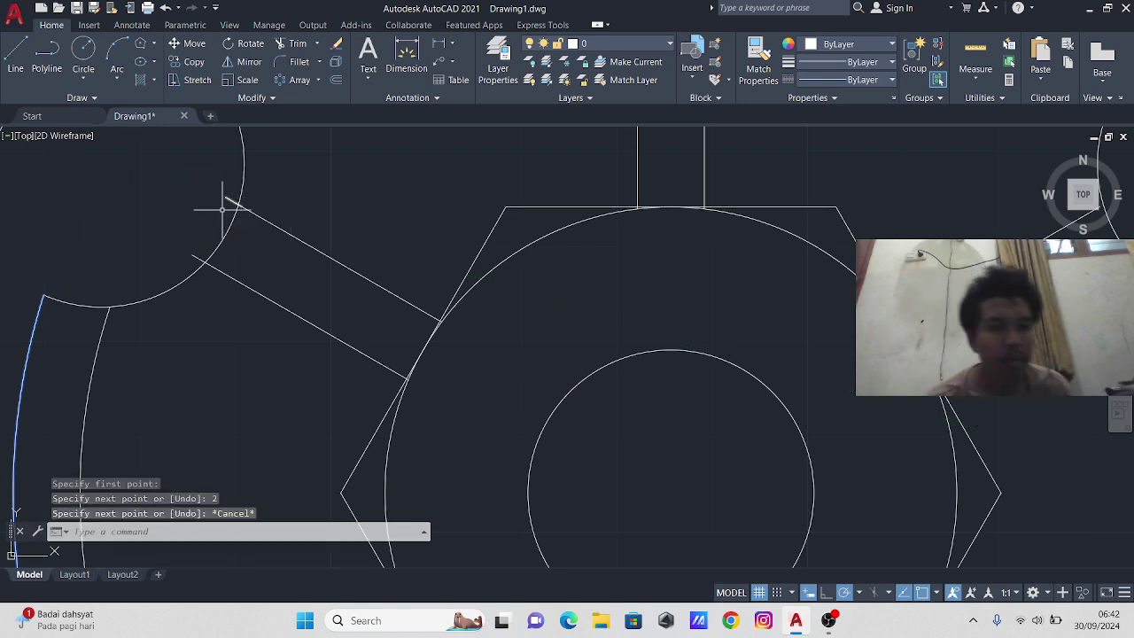
- Polar-array the two short extension lines six times about the hub centre
{"action": "left_click", "coordinate": [228, 198]}
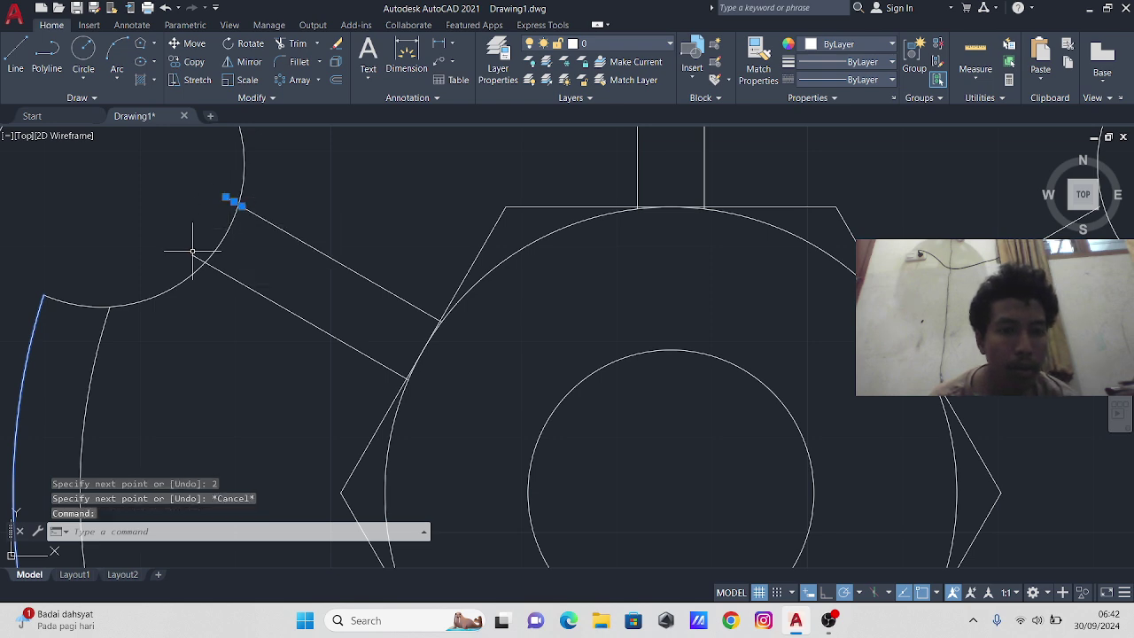
{"action": "left_click", "coordinate": [198, 258]}
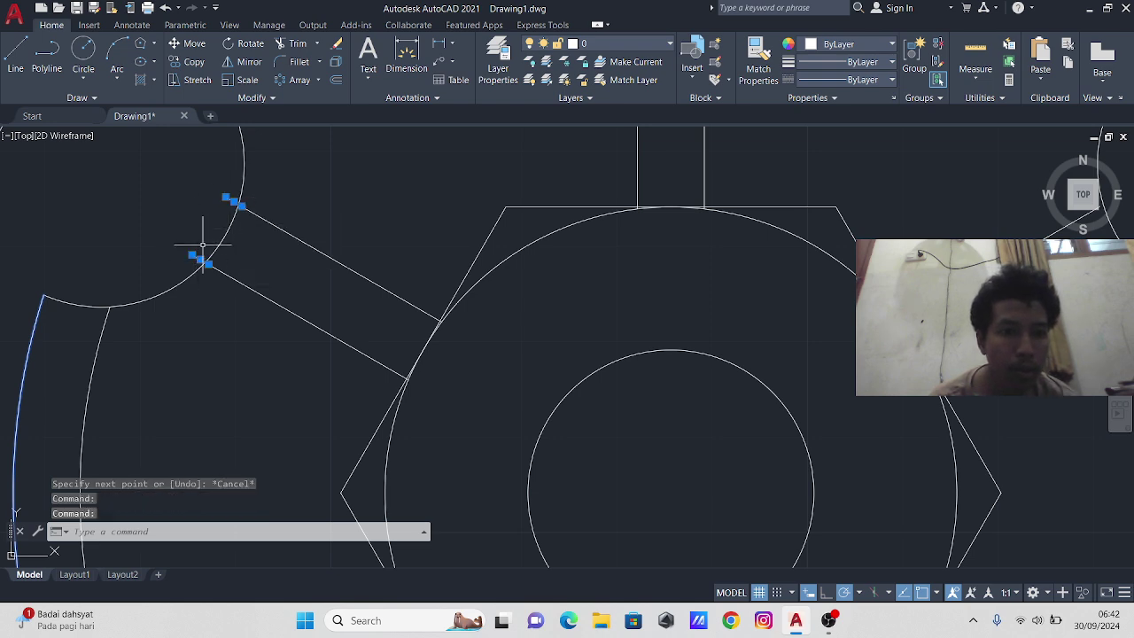
{"action": "left_click", "coordinate": [299, 82]}
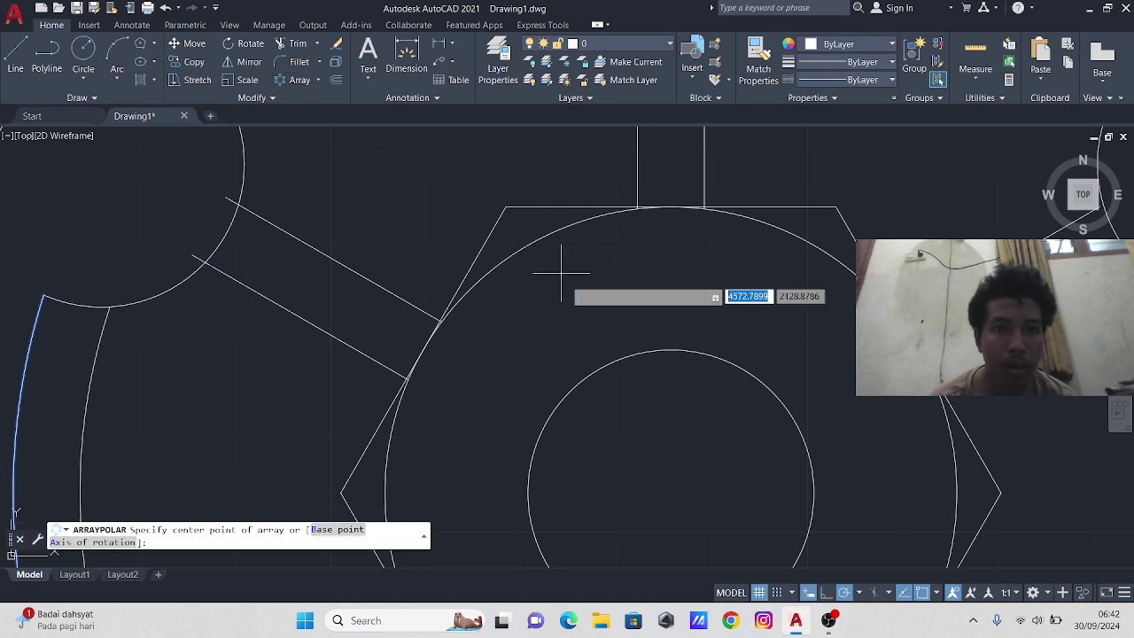
{"action": "left_click", "coordinate": [672, 494]}
{"action": "scroll", "coordinate": [673, 493], "scroll_direction": "down", "scroll_amount": 2}
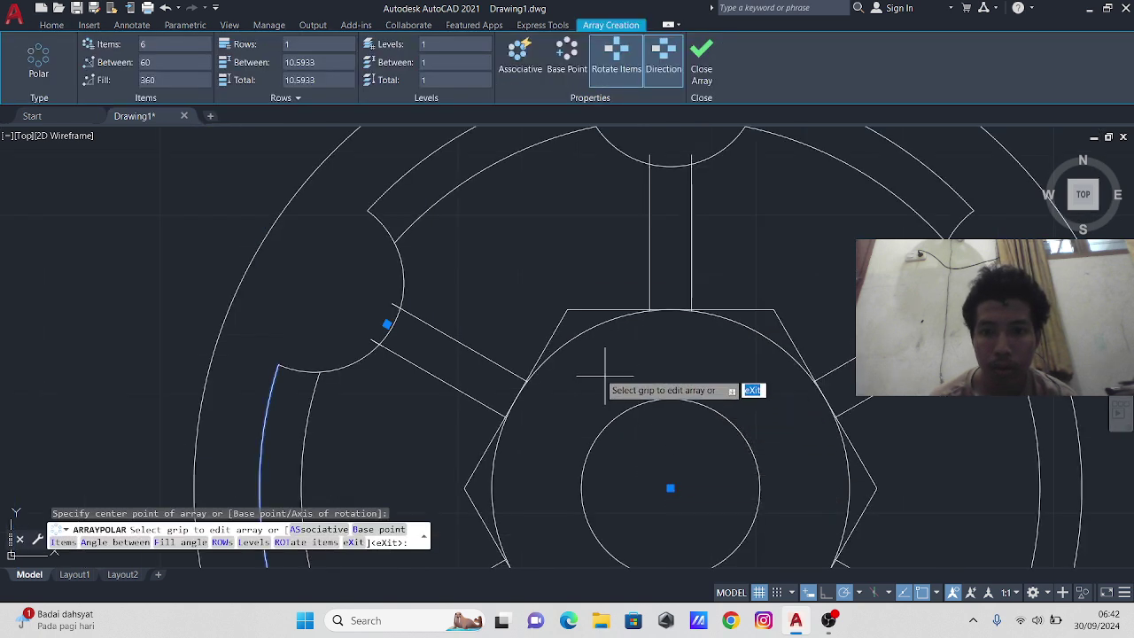
{"action": "left_click", "coordinate": [702, 63]}
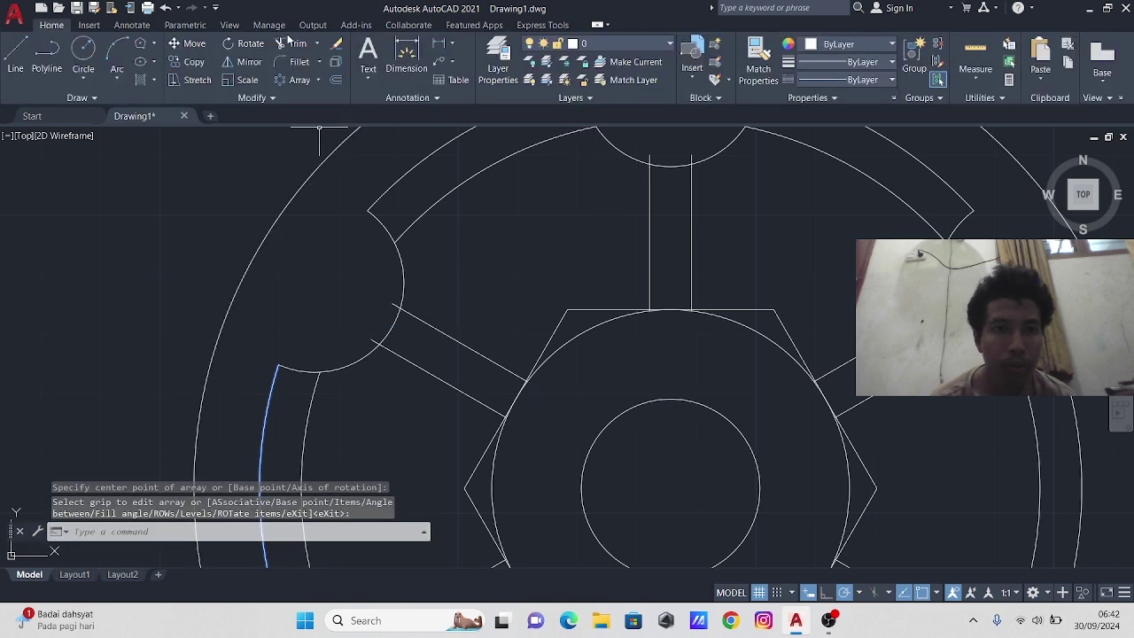
- Fence-trim the small-circle arcs between spoke edges at the upper-left, top and lower-right notches
{"action": "left_click", "coordinate": [290, 43]}
{"action": "left_click", "coordinate": [390, 304]}
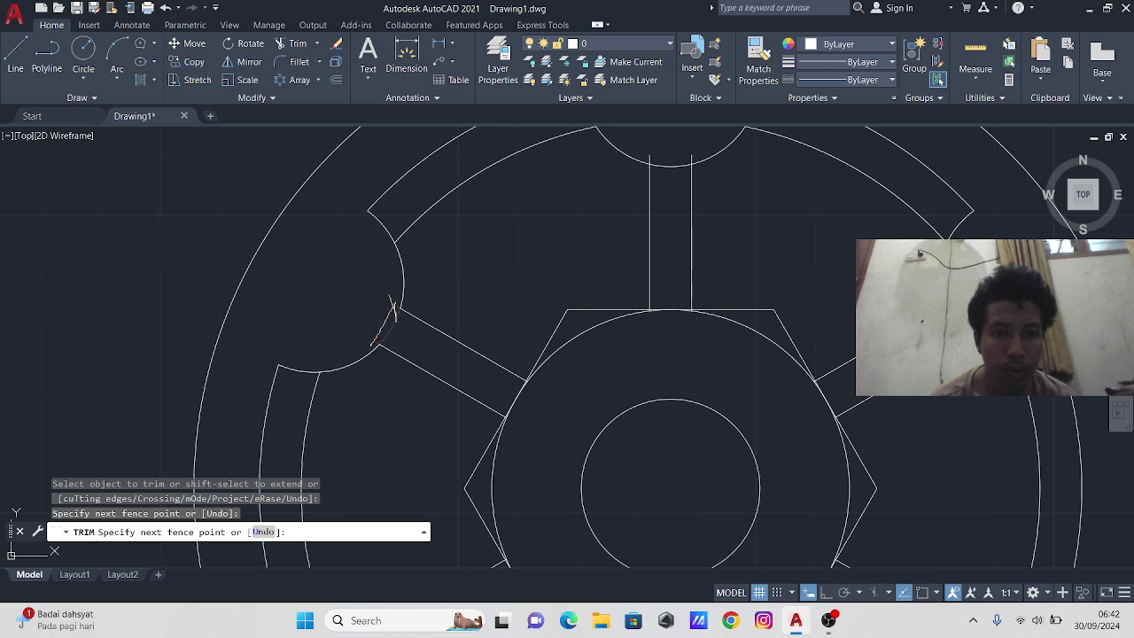
{"action": "key", "text": "Return"}
{"action": "left_click", "coordinate": [642, 160]}
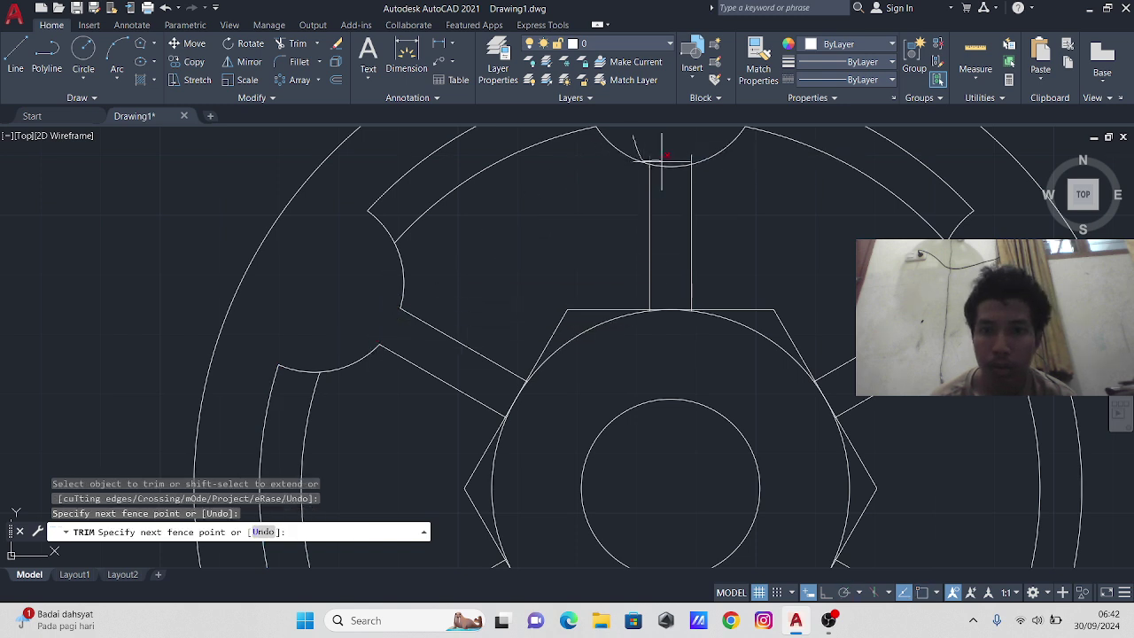
{"action": "left_click", "coordinate": [693, 156]}
{"action": "key", "text": "Return"}
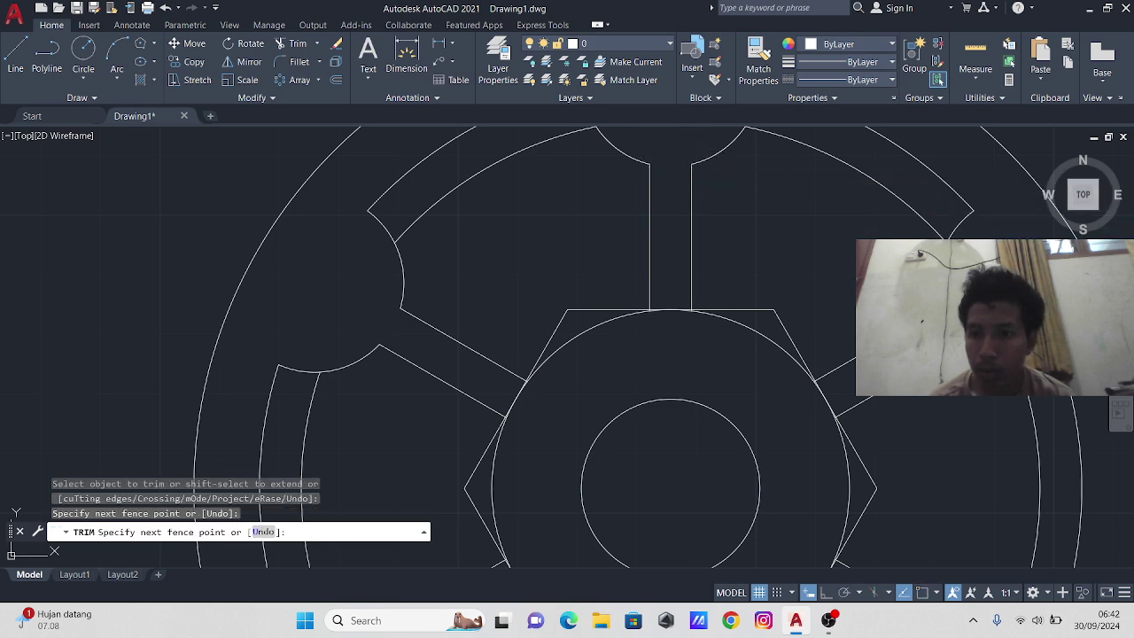
{"action": "key", "text": "Return"}
{"action": "scroll", "coordinate": [843, 412], "scroll_direction": "down", "scroll_amount": 2}
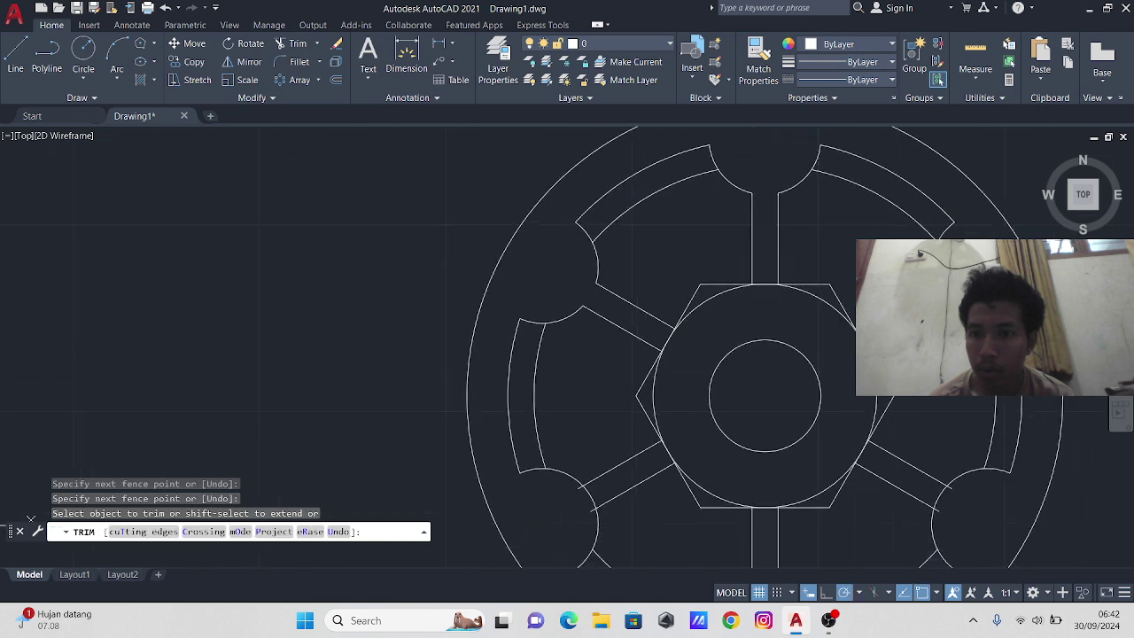
{"action": "left_click", "coordinate": [843, 412]}
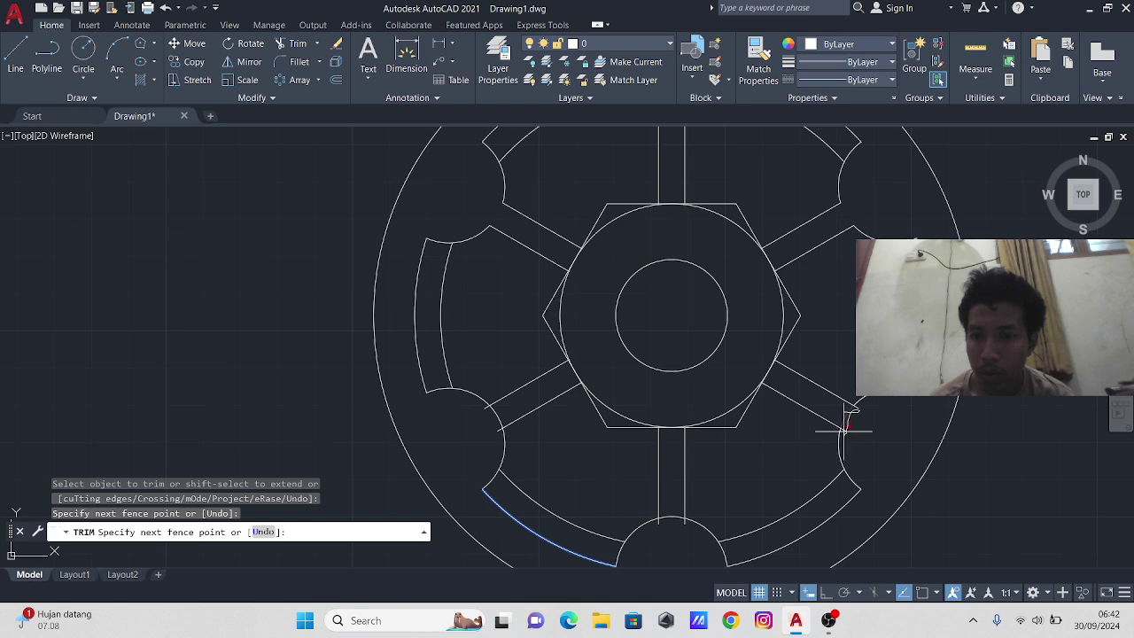
{"action": "left_click", "coordinate": [849, 429]}
{"action": "key", "text": "Return"}
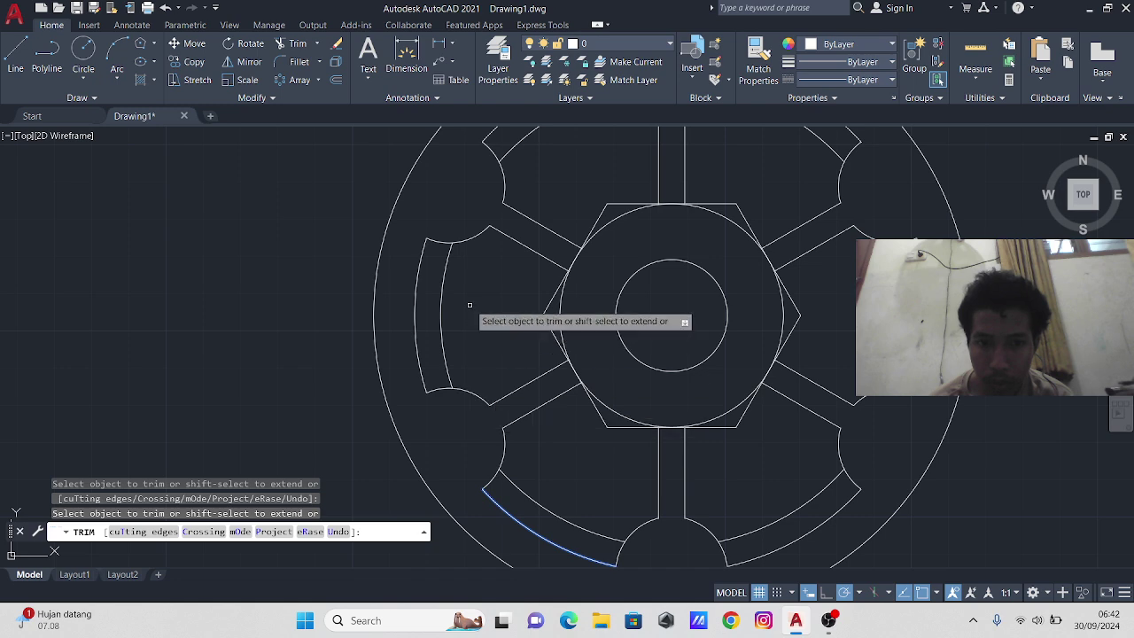
{"action": "scroll", "coordinate": [502, 322], "scroll_direction": "down", "scroll_amount": 2}
{"action": "key", "text": "Escape"}
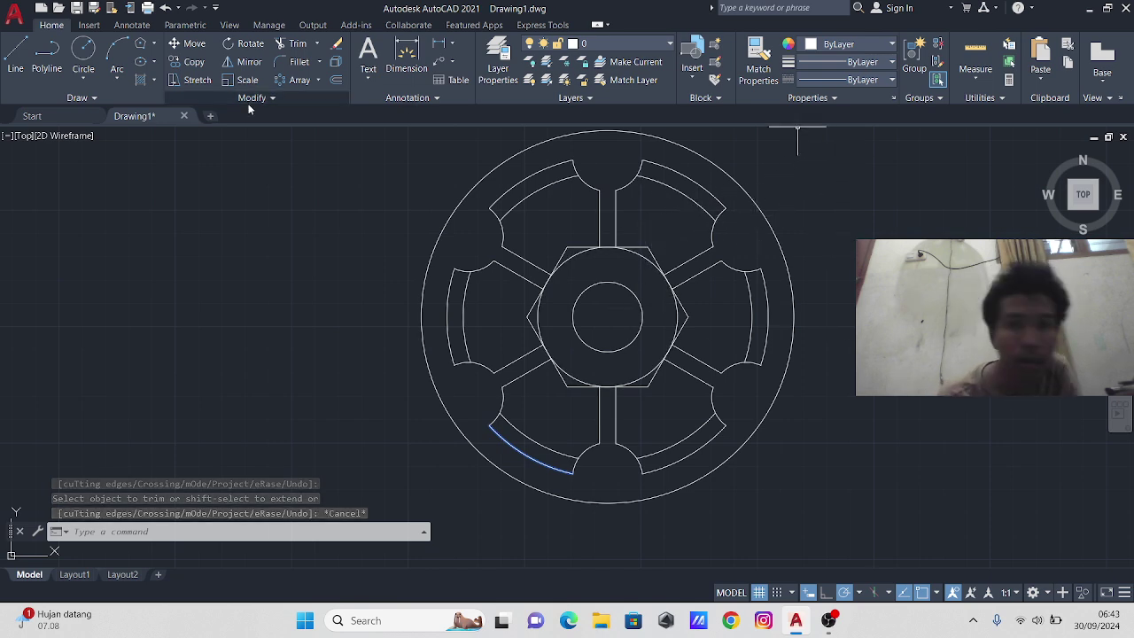
{"action": "middle_click_drag", "start_coordinate": [778, 200], "coordinate": [414, 287]}
- Draw a 20-unit horizontal line with Ortho on in the empty space above the gear
{"action": "left_click", "coordinate": [25, 49]}
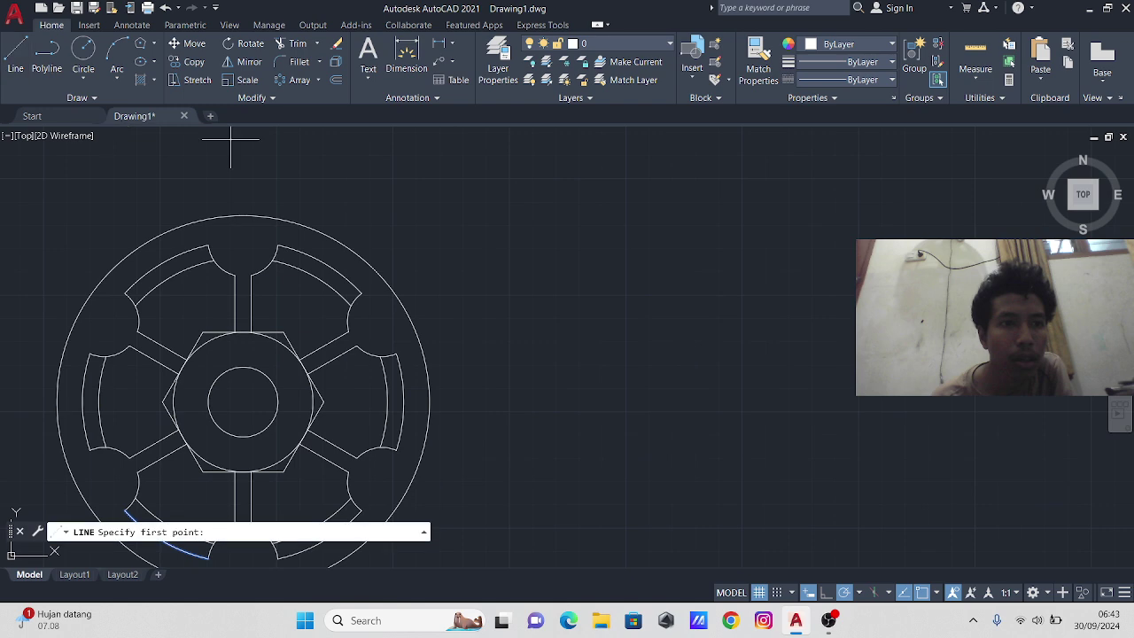
{"action": "left_click", "coordinate": [488, 197]}
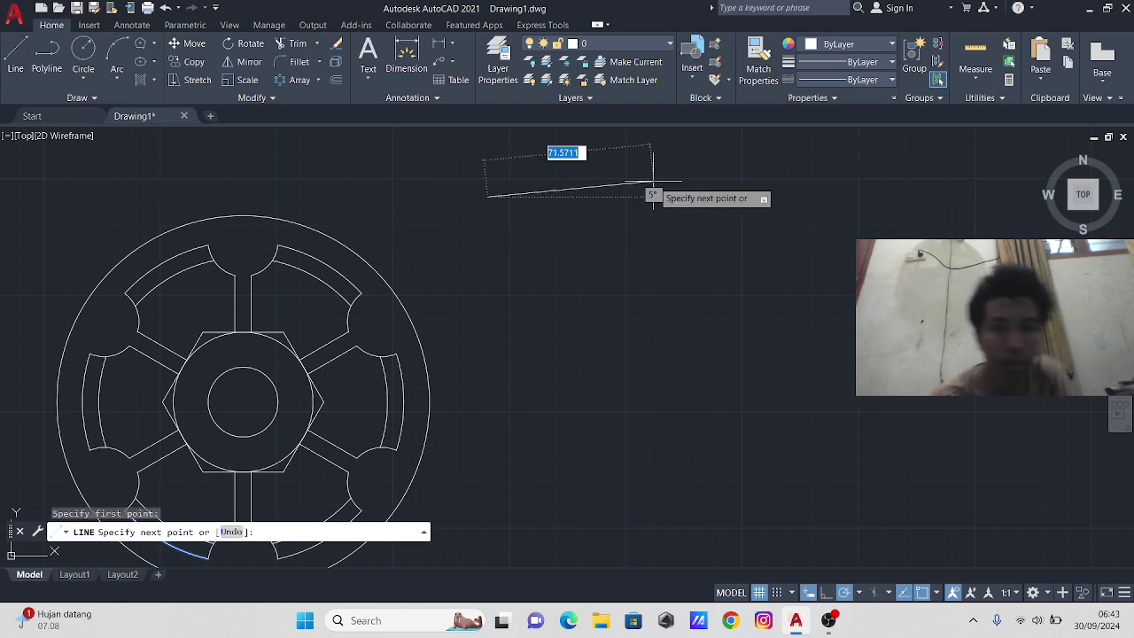
{"action": "left_click", "coordinate": [826, 593]}
{"action": "type", "text": "20"}
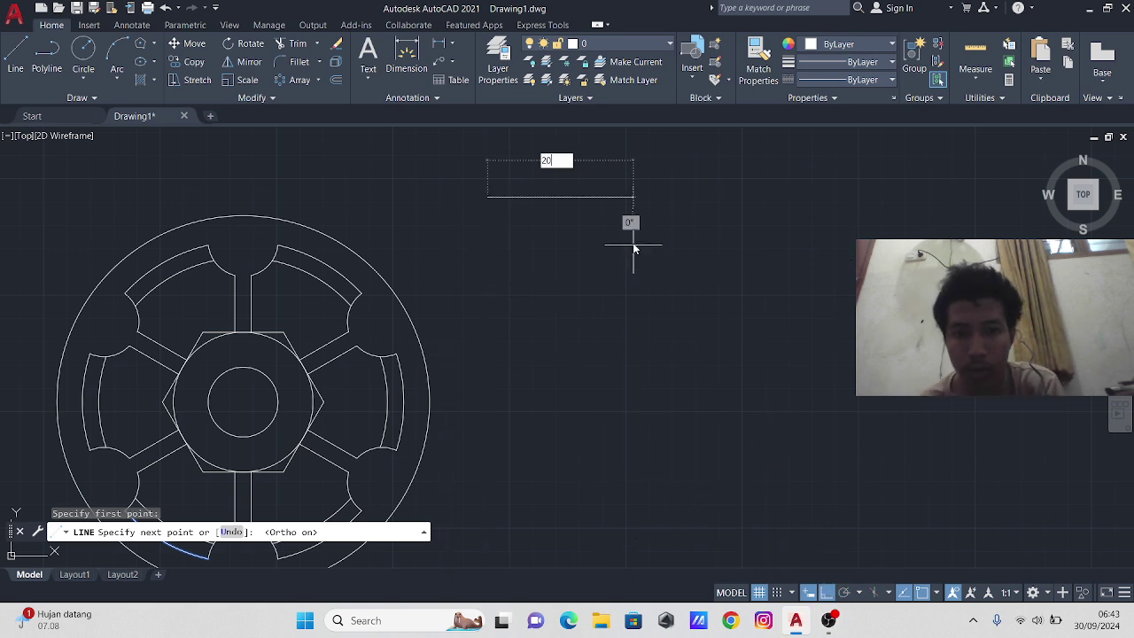
{"action": "key", "text": "Return"}
- Move the 20-unit line by its midpoint onto the top quadrant of the outer rim circle
{"action": "key", "text": "Escape"}
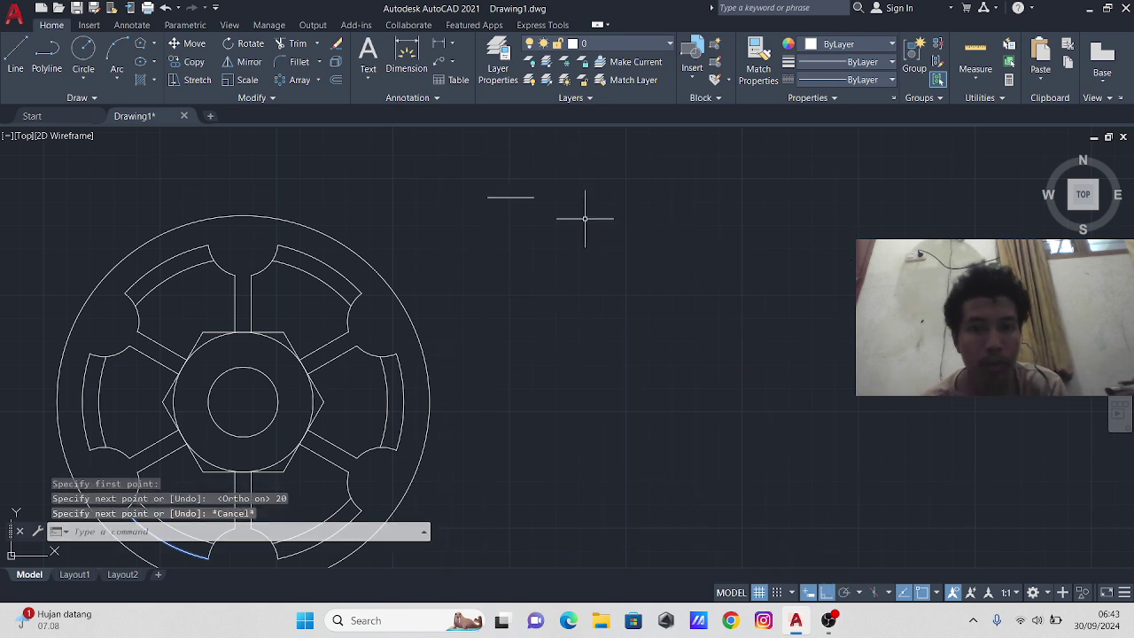
{"action": "mouse_move", "coordinate": [574, 206]}
{"action": "middle_mouse_down"}
{"action": "mouse_move", "coordinate": [591, 287]}
{"action": "mouse_move", "coordinate": [640, 345]}
{"action": "middle_mouse_up"}
{"action": "scroll", "coordinate": [641, 345], "scroll_direction": "up", "scroll_amount": 2}
{"action": "scroll", "coordinate": [640, 345], "scroll_direction": "up", "scroll_amount": 2}
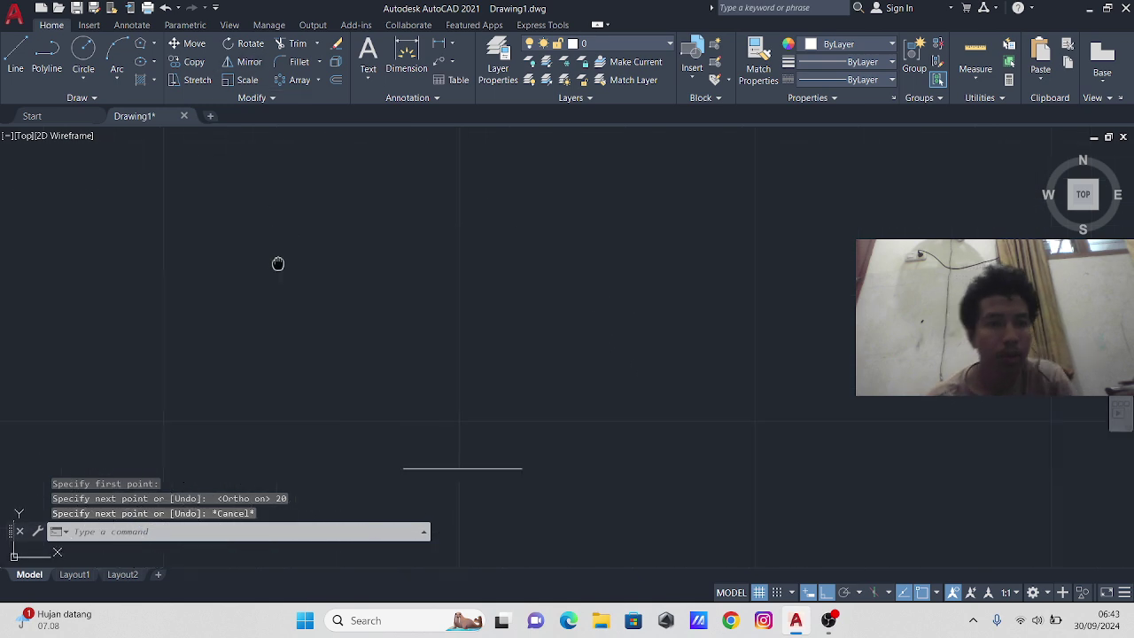
{"action": "middle_click_drag", "start_coordinate": [278, 263], "coordinate": [550, 208]}
{"action": "left_click", "coordinate": [735, 411]}
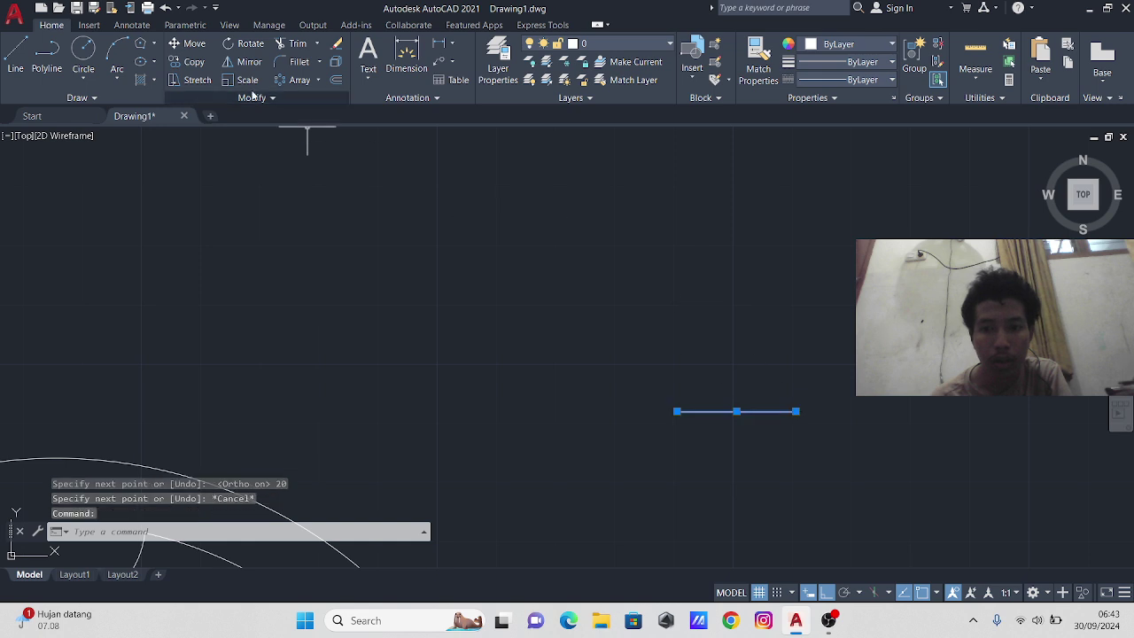
{"action": "left_click", "coordinate": [194, 43]}
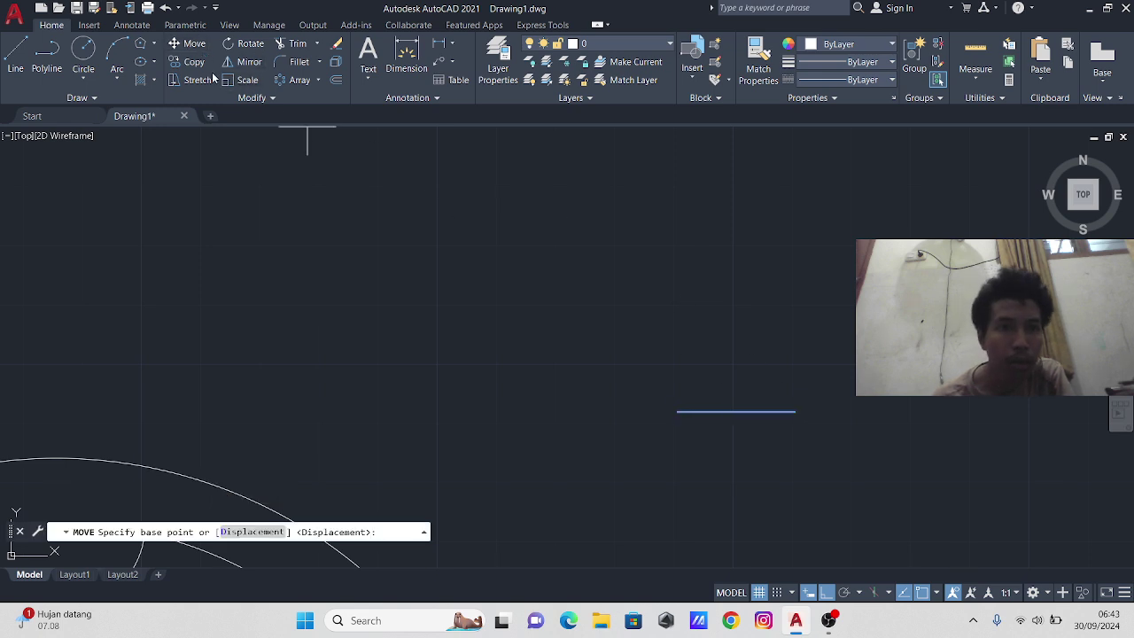
{"action": "left_click", "coordinate": [737, 411]}
{"action": "middle_click_drag", "start_coordinate": [147, 346], "coordinate": [432, 217]}
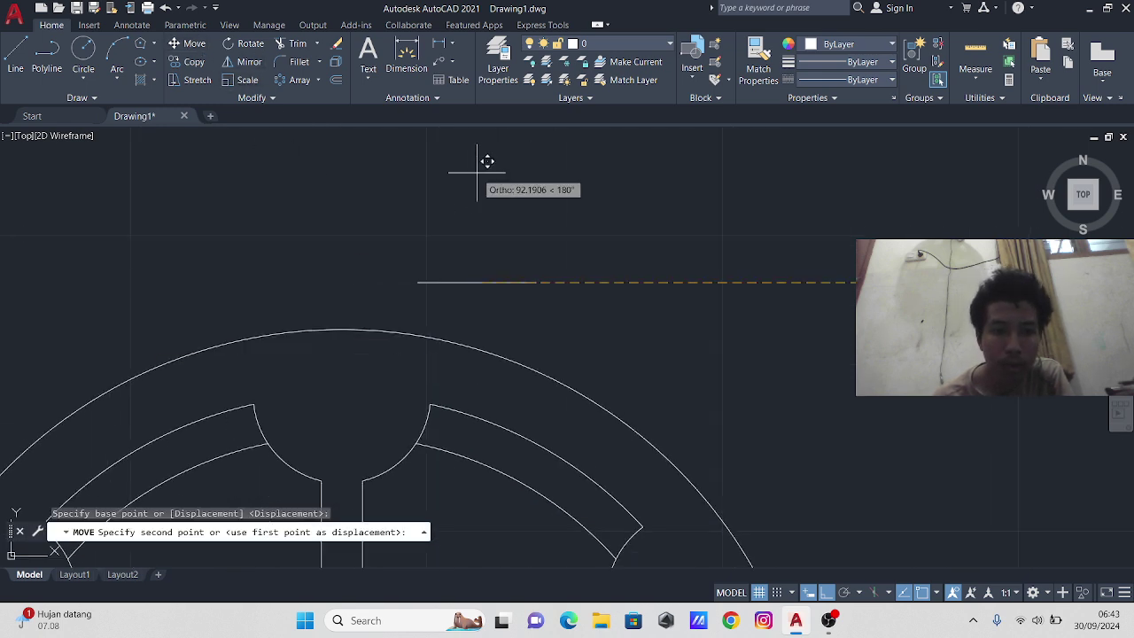
{"action": "left_click", "coordinate": [342, 329]}
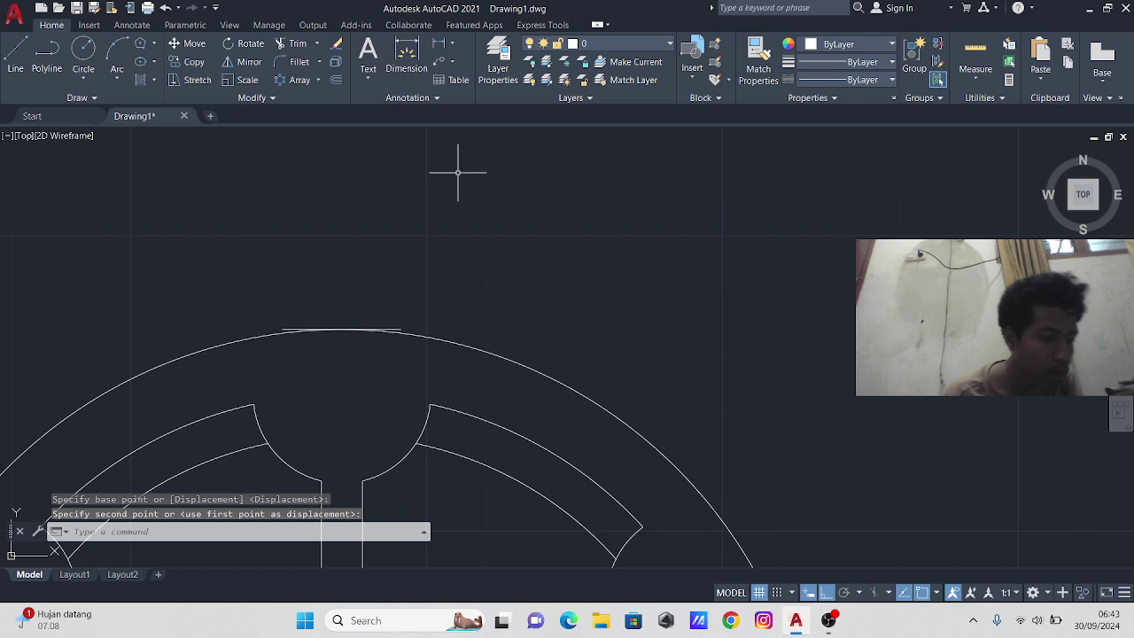
{"action": "left_click", "coordinate": [16, 55]}
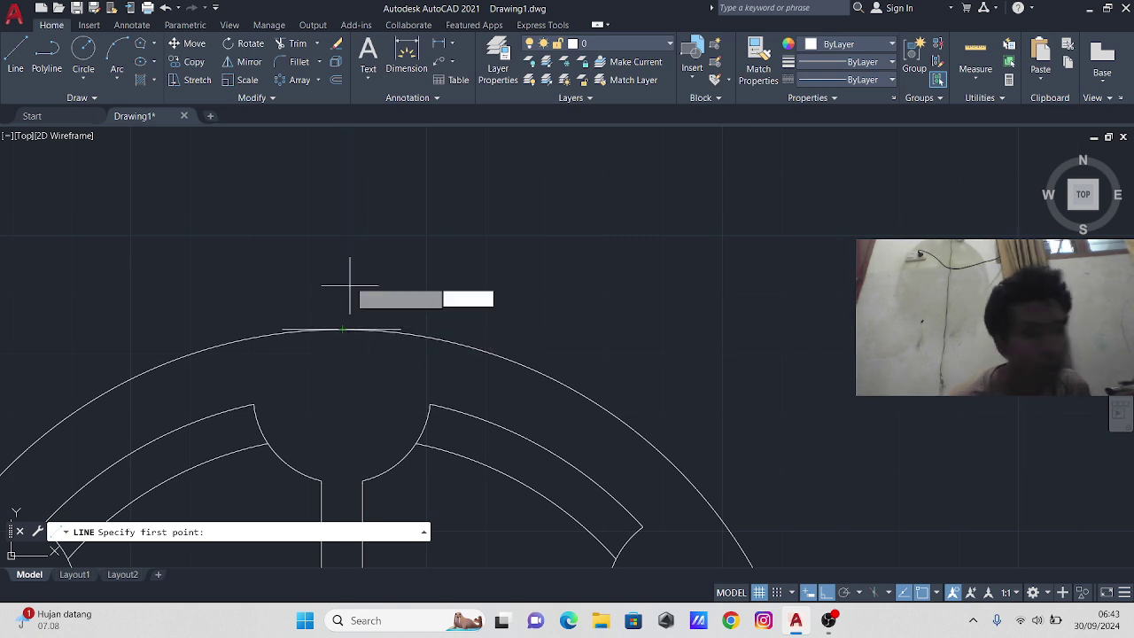
- Draw a 10-unit vertical line up from the midpoint of the rim-top line
{"action": "left_click", "coordinate": [342, 328]}
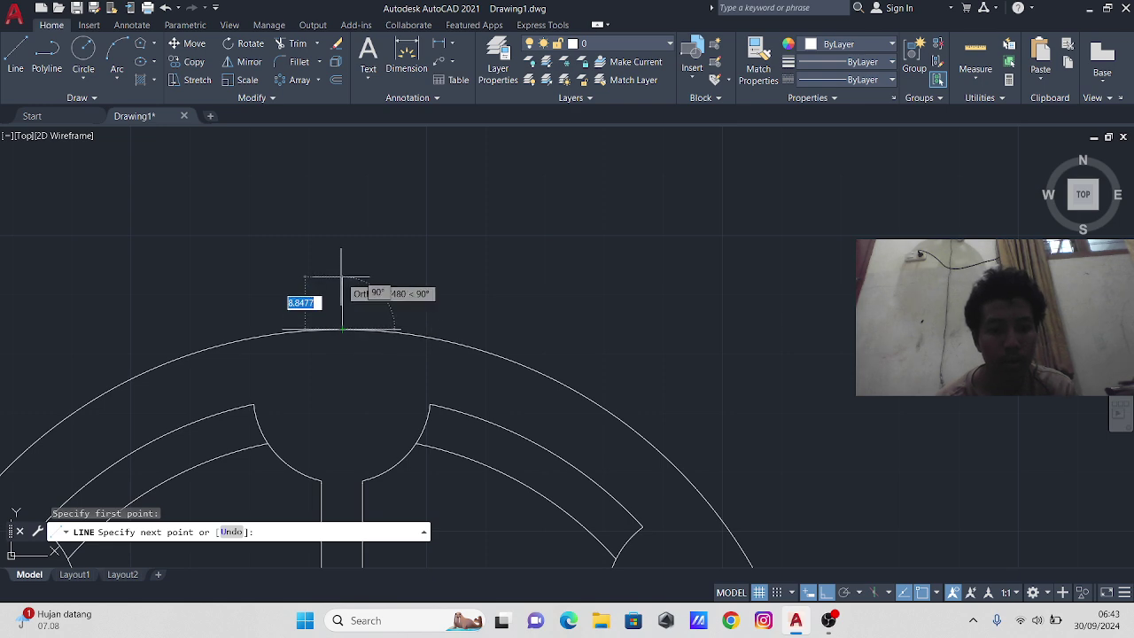
{"action": "type", "text": "10"}
{"action": "key", "text": "Return"}
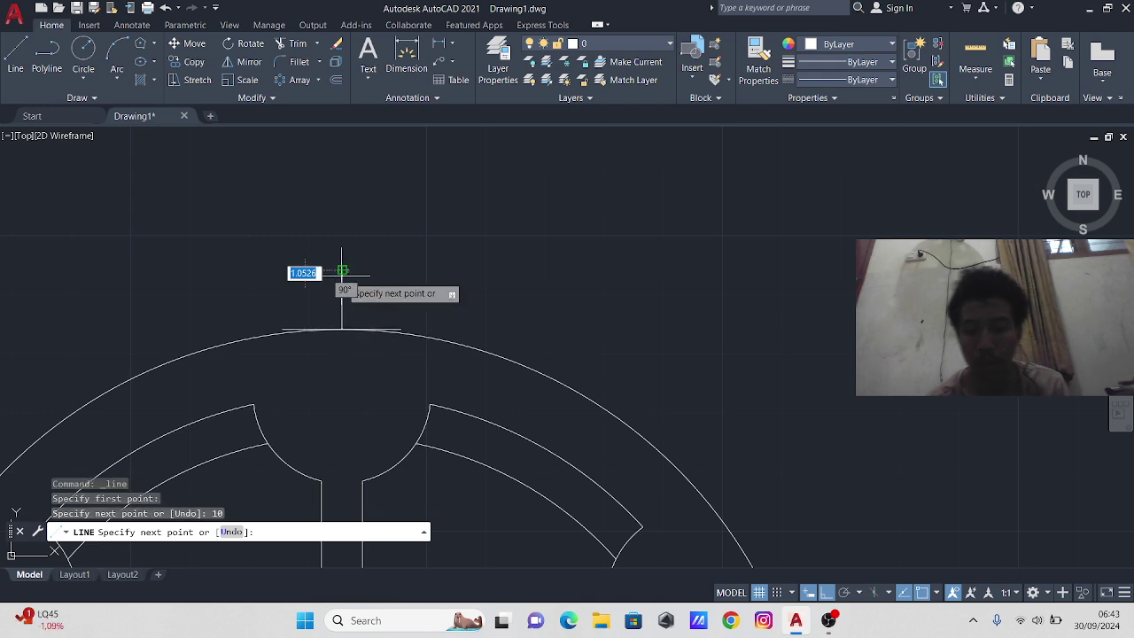
{"action": "key", "text": "Escape"}
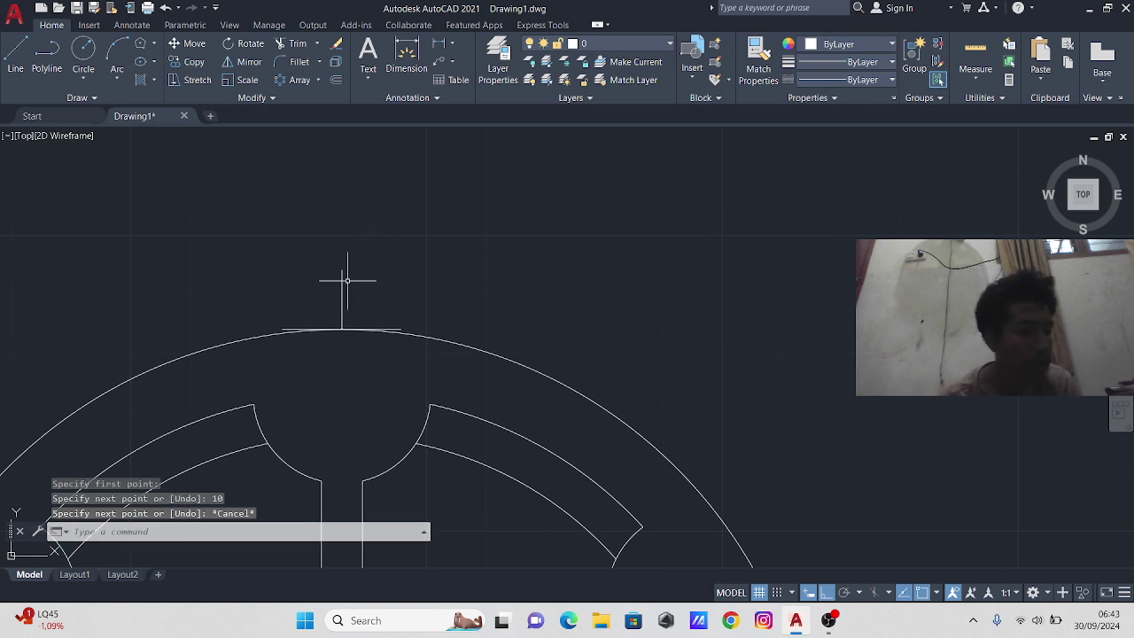
- Offset the vertical line 5 units to both sides
{"action": "left_click", "coordinate": [335, 80]}
{"action": "left_click", "coordinate": [342, 299]}
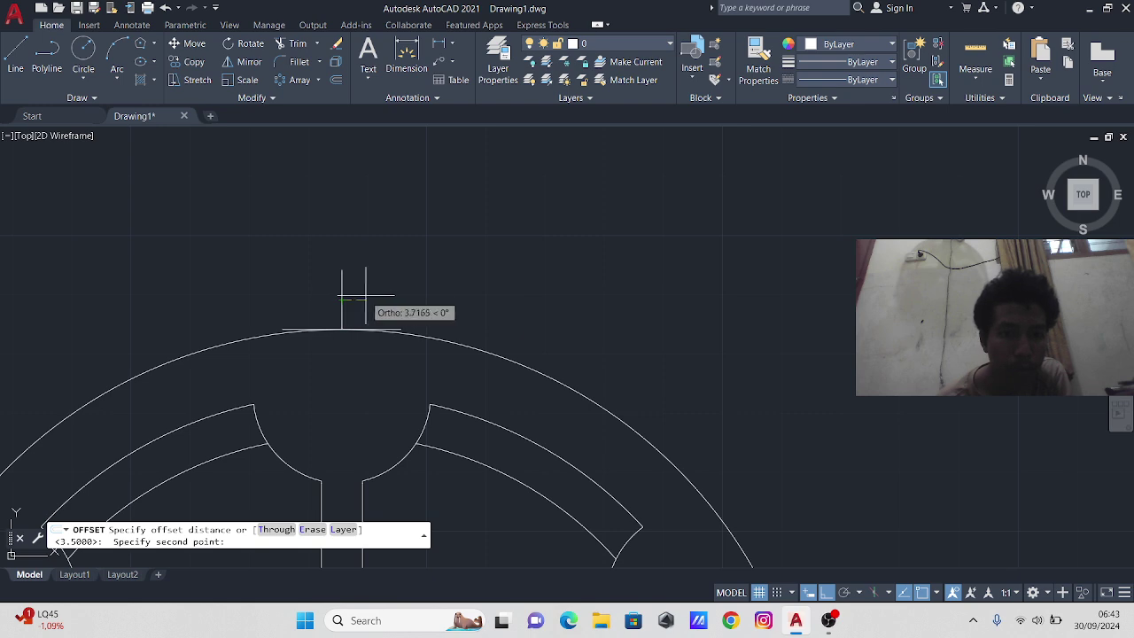
{"action": "type", "text": "5"}
{"action": "key", "text": "Return"}
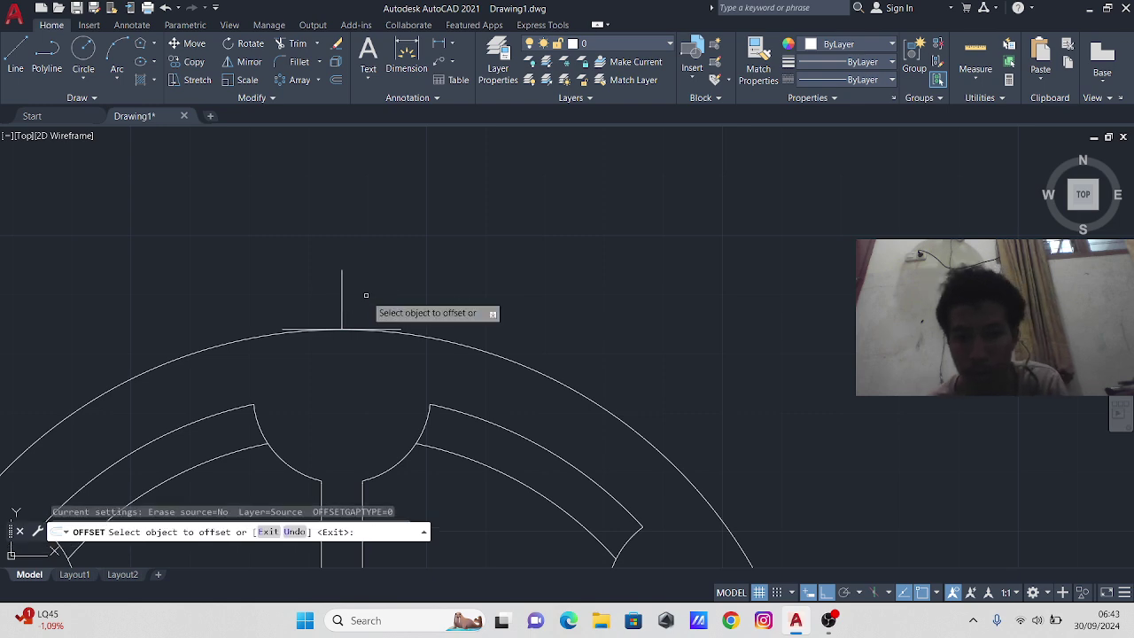
{"action": "left_click", "coordinate": [342, 292]}
{"action": "left_click", "coordinate": [359, 282]}
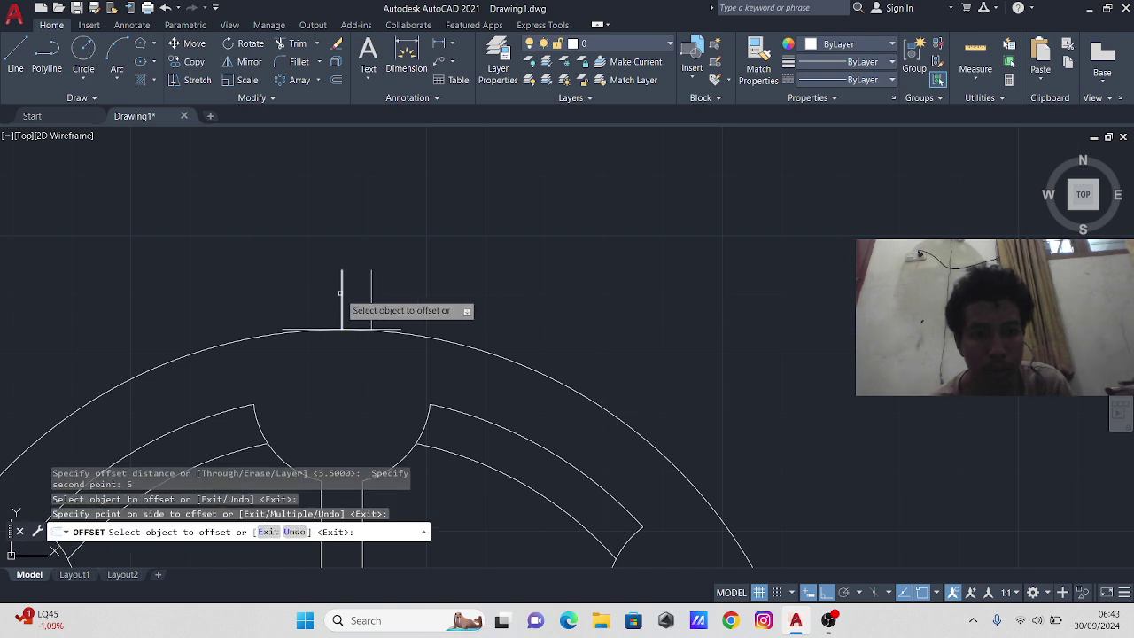
{"action": "left_click", "coordinate": [343, 297]}
{"action": "left_click", "coordinate": [310, 302]}
{"action": "key", "text": "Escape"}
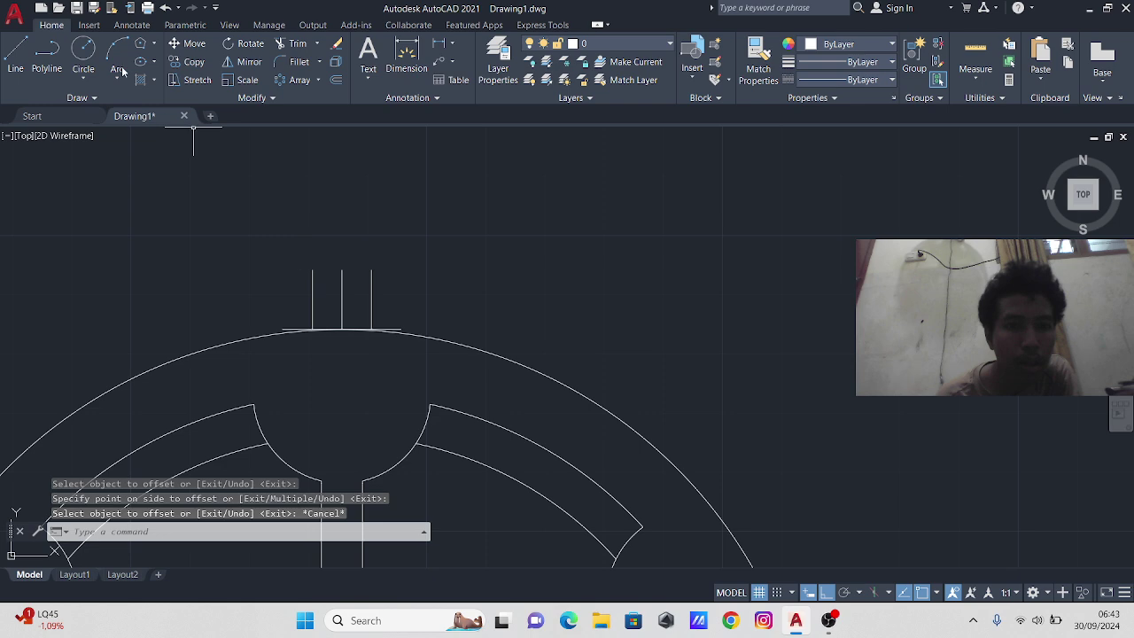
{"action": "left_click", "coordinate": [16, 58]}
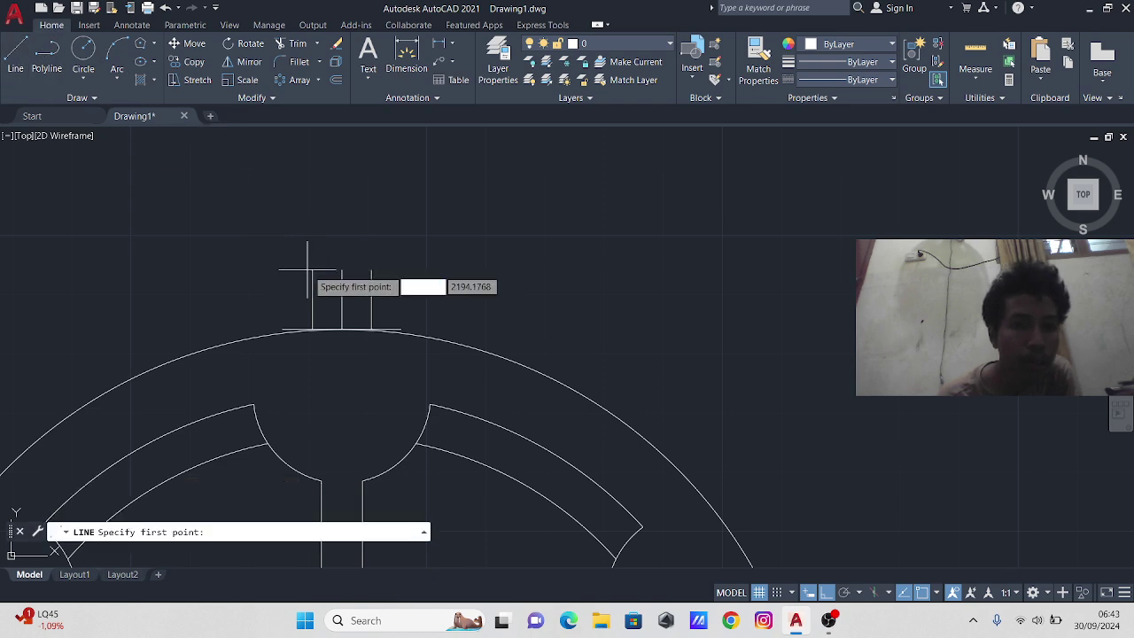
- Draw the right and left slanted tooth sides from the top corners down to the base-line ends
{"action": "left_click", "coordinate": [312, 269]}
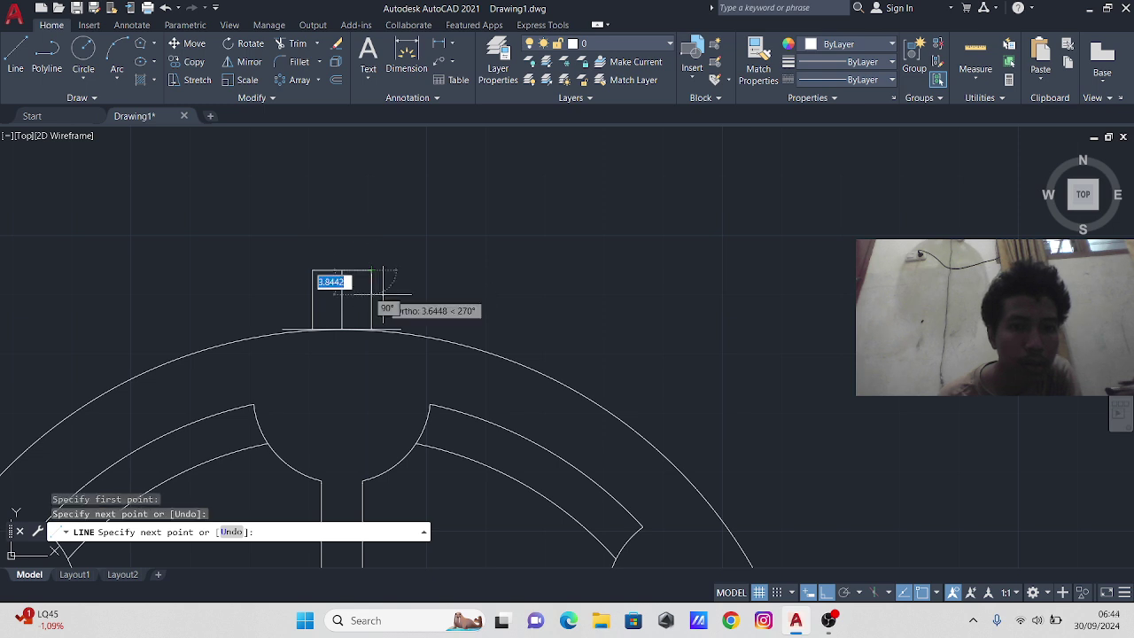
{"action": "left_click", "coordinate": [401, 328]}
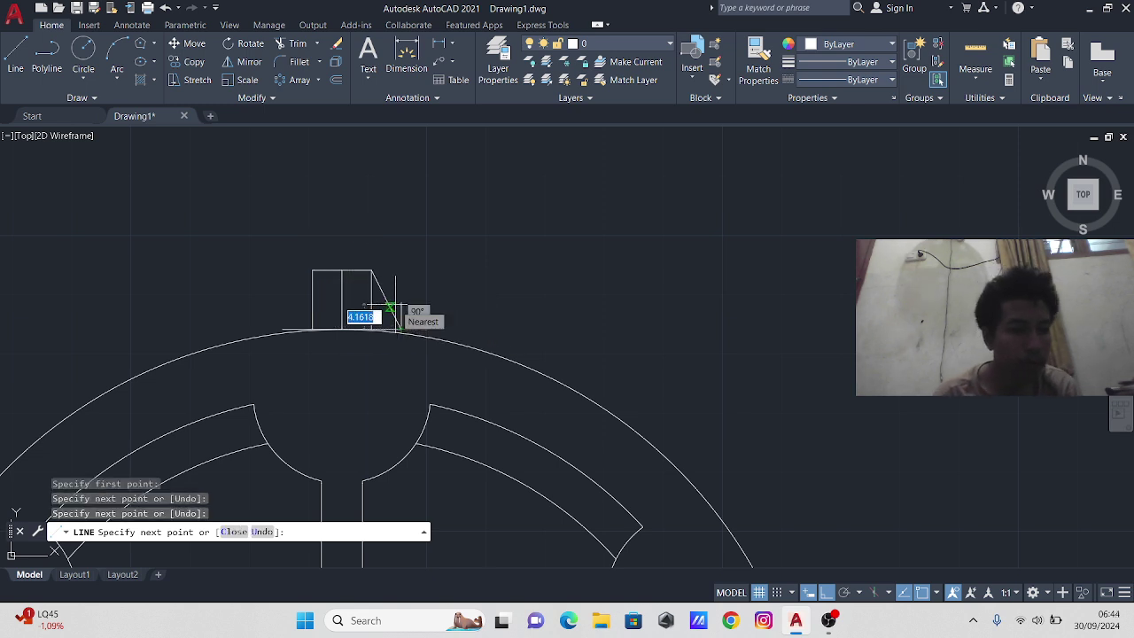
{"action": "key", "text": "Escape"}
{"action": "right_click", "coordinate": [296, 269]}
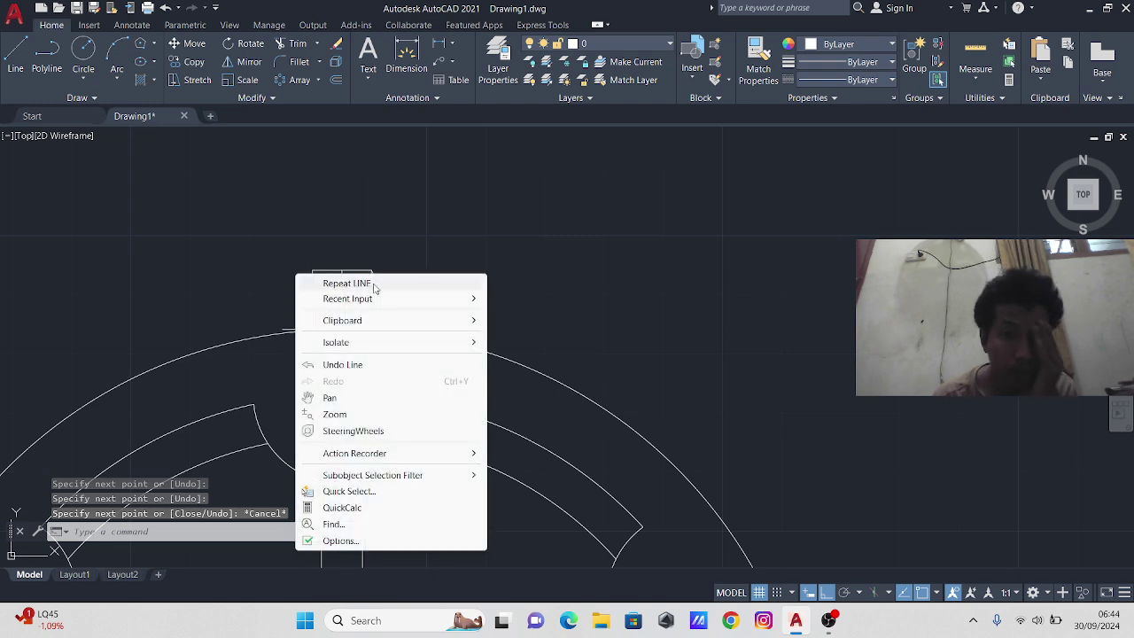
{"action": "left_click", "coordinate": [307, 277]}
{"action": "left_click", "coordinate": [313, 269]}
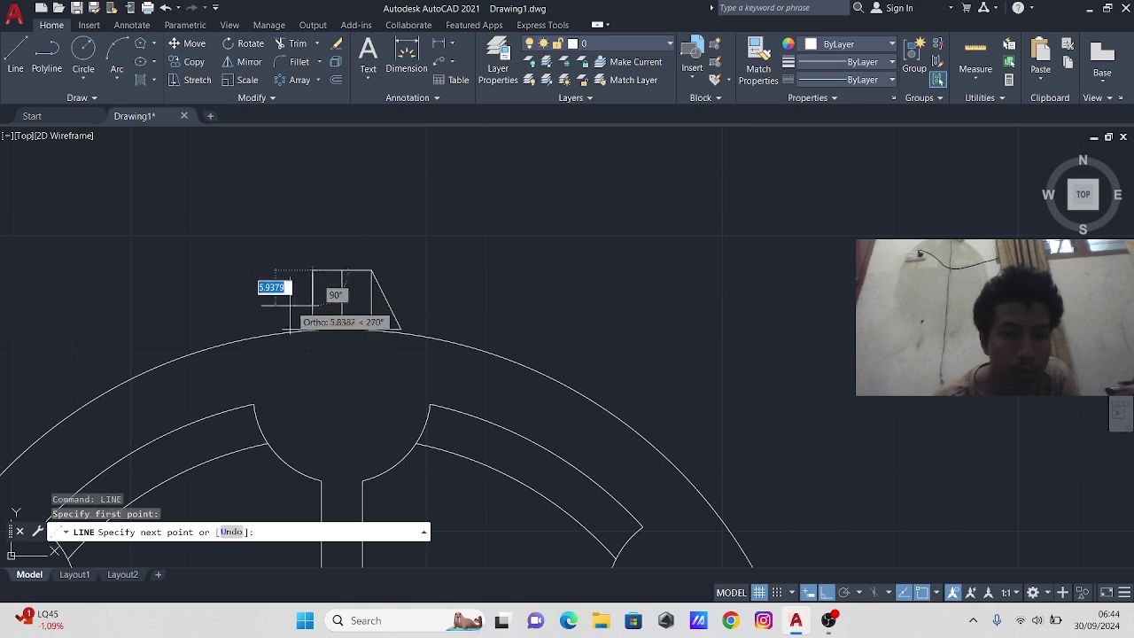
{"action": "left_click", "coordinate": [283, 329]}
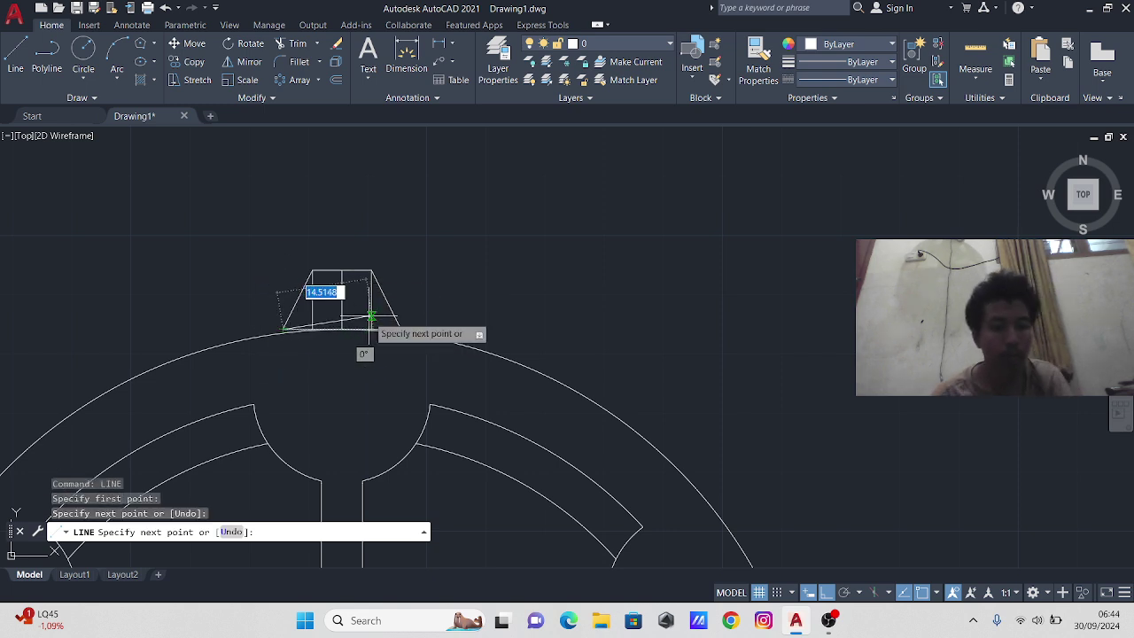
{"action": "key", "text": "Escape"}
- Erase the three vertical guide lines, then select the whole tooth outline including its base
{"action": "left_click", "coordinate": [371, 306]}
{"action": "left_click", "coordinate": [342, 306]}
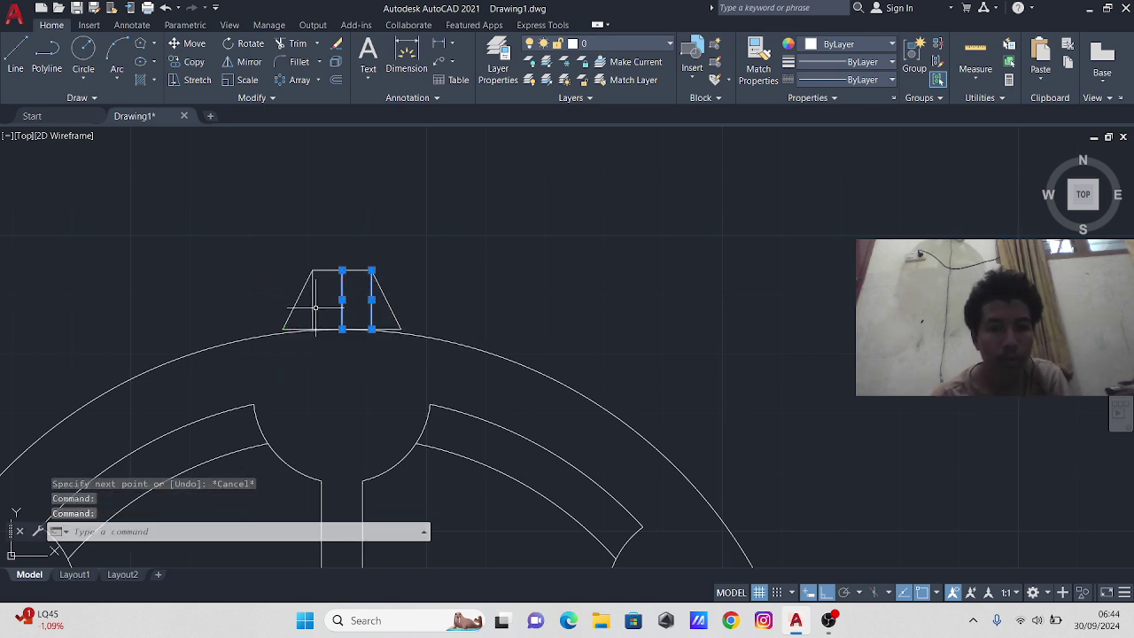
{"action": "left_click", "coordinate": [310, 308]}
{"action": "left_click", "coordinate": [309, 307]}
{"action": "left_click", "coordinate": [308, 307]}
{"action": "left_click", "coordinate": [305, 306]}
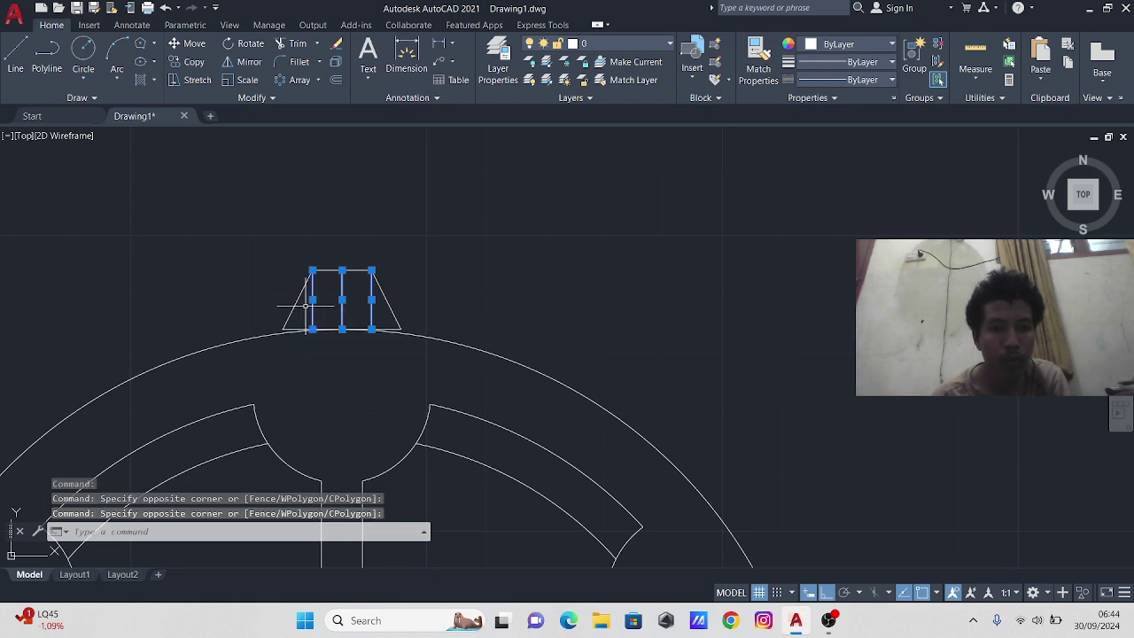
{"action": "key", "text": "Delete"}
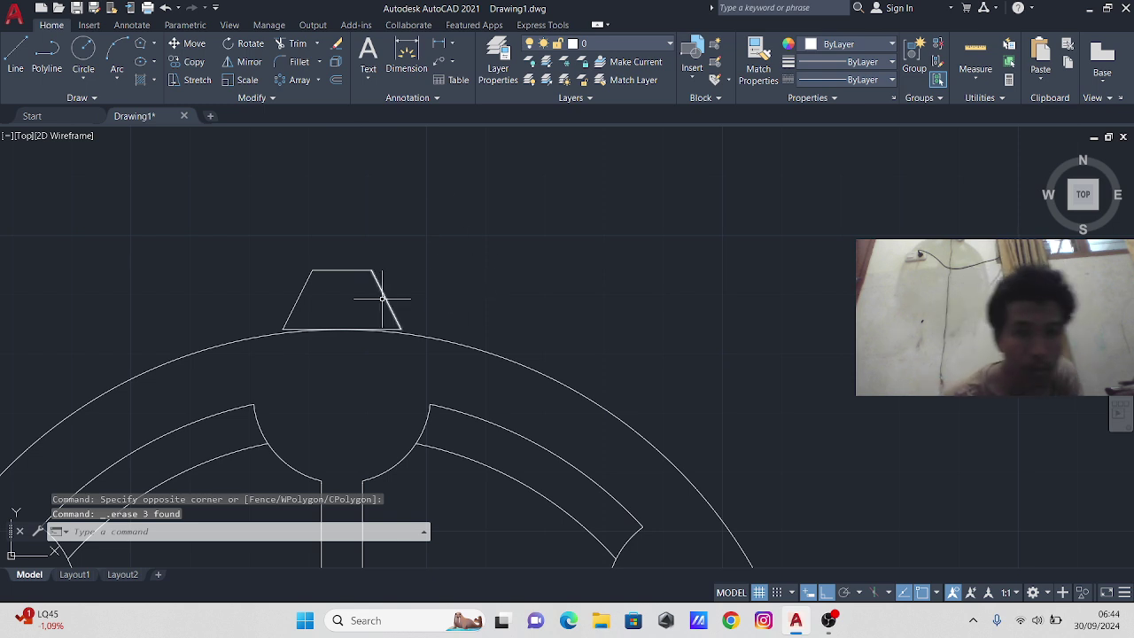
{"action": "left_click", "coordinate": [453, 288]}
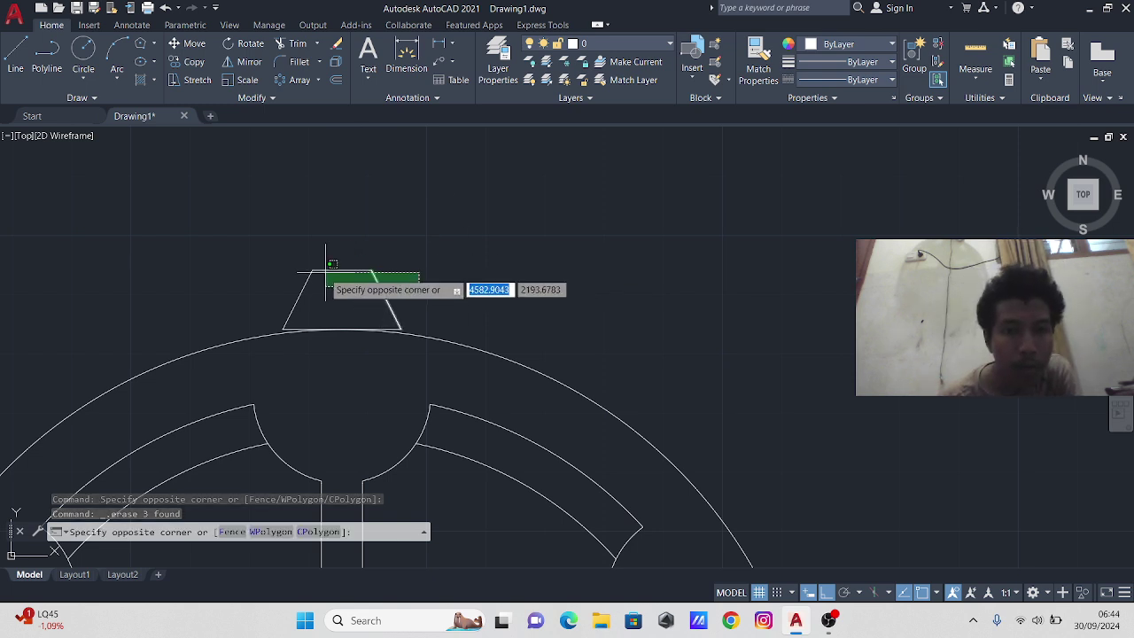
{"action": "left_click", "coordinate": [267, 264]}
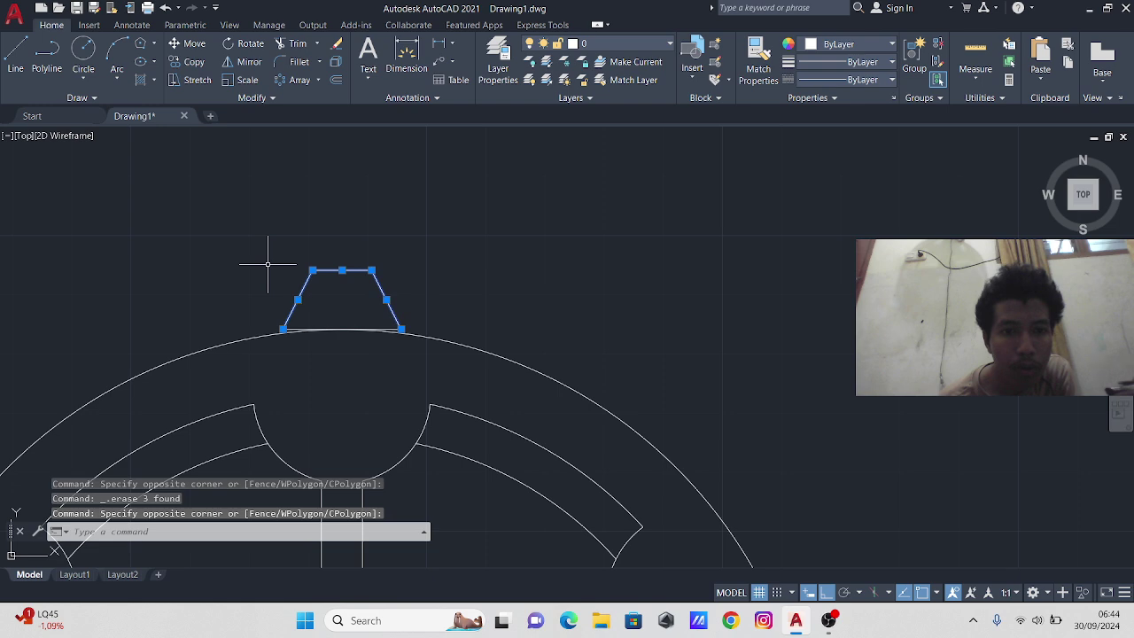
{"action": "left_click", "coordinate": [396, 329]}
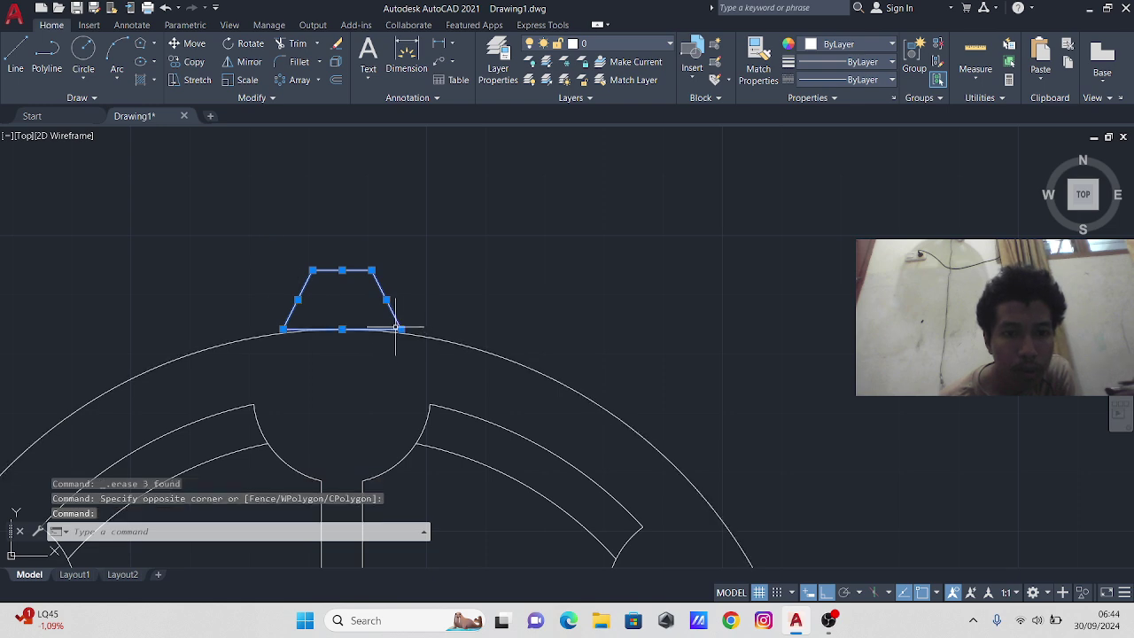
- Polar-array the tooth around the gear centre, raising the item count from 10 to 16, and close the array
{"action": "left_click", "coordinate": [320, 80]}
{"action": "left_click", "coordinate": [323, 163]}
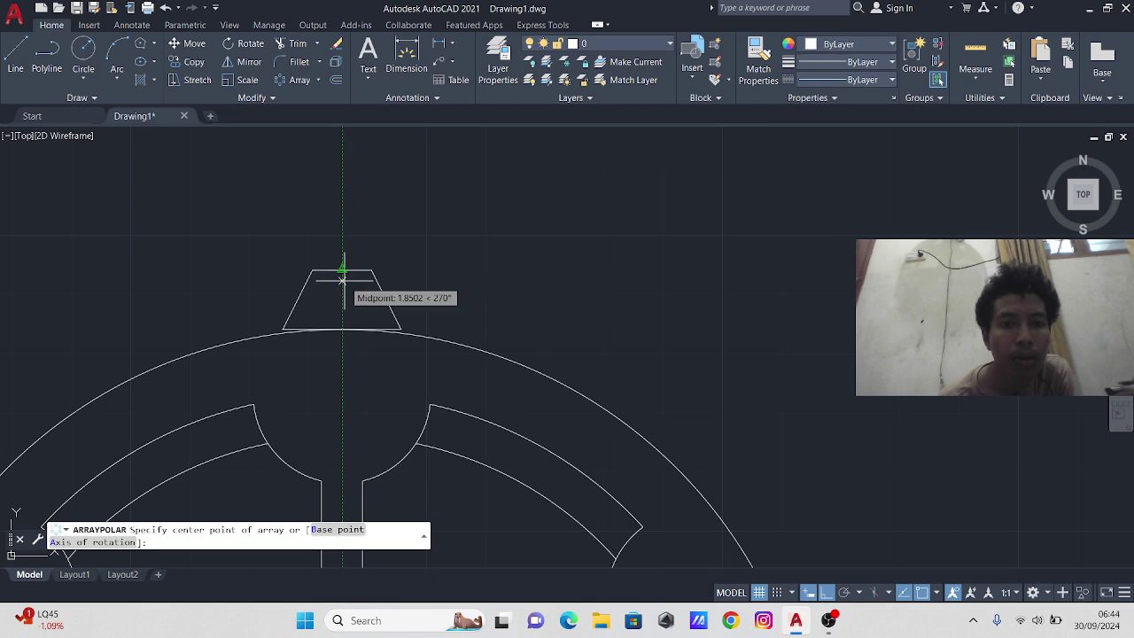
{"action": "scroll", "coordinate": [342, 269], "scroll_direction": "down", "scroll_amount": 4}
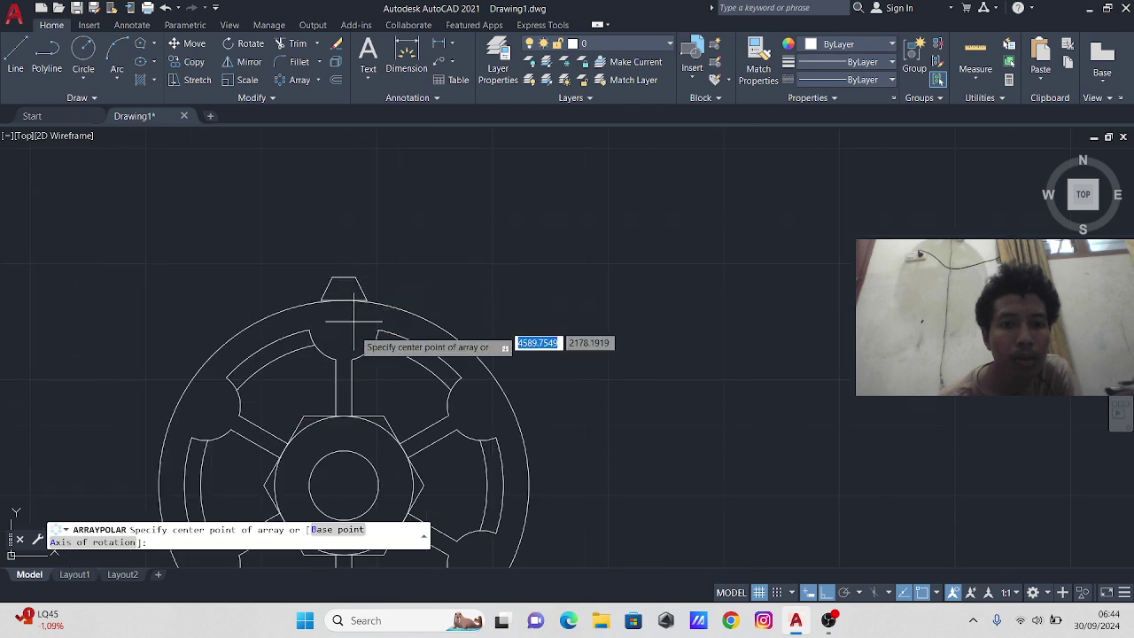
{"action": "left_click", "coordinate": [344, 485]}
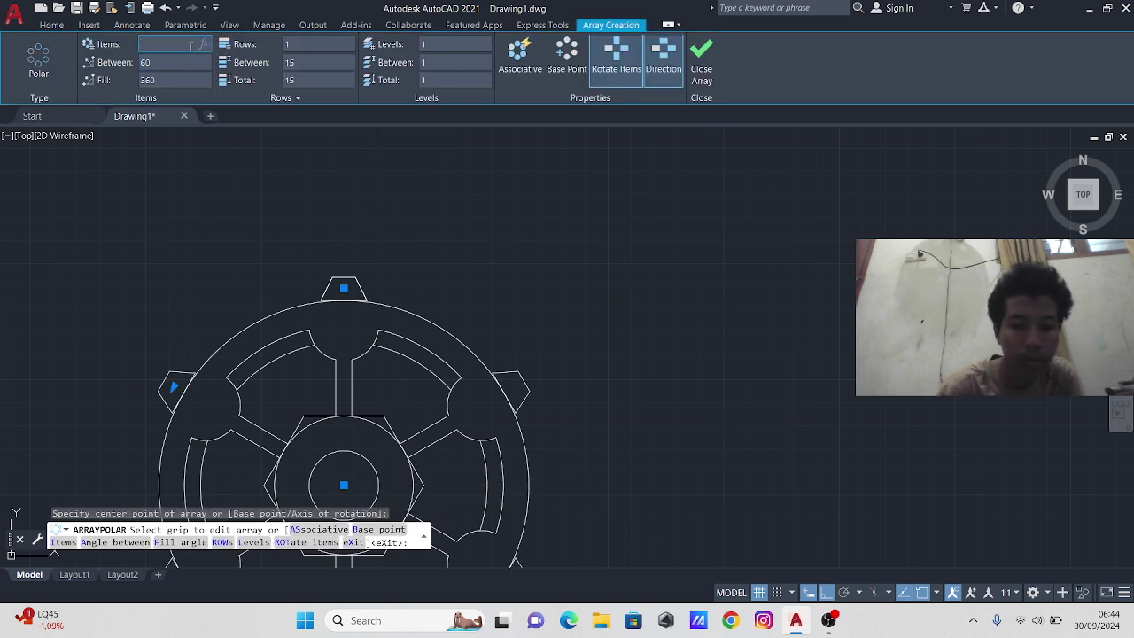
{"action": "type", "text": "10"}
{"action": "key", "text": "Return"}
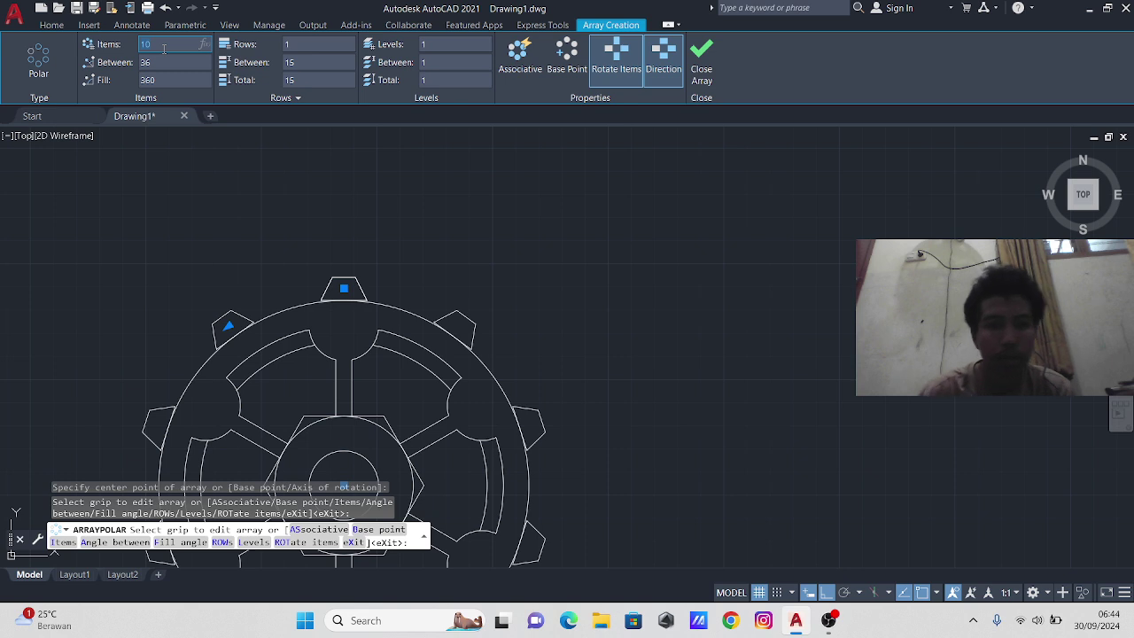
{"action": "key", "text": "Return"}
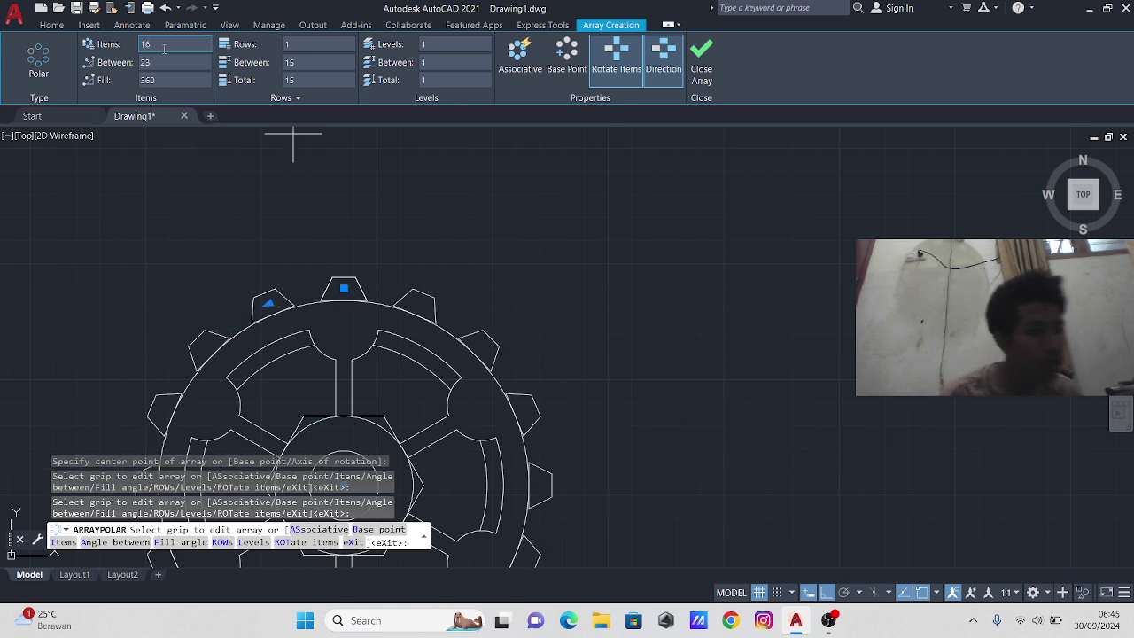
{"action": "scroll", "coordinate": [660, 231], "scroll_direction": "down", "scroll_amount": 3}
{"action": "scroll", "coordinate": [725, 213], "scroll_direction": "down", "scroll_amount": 2}
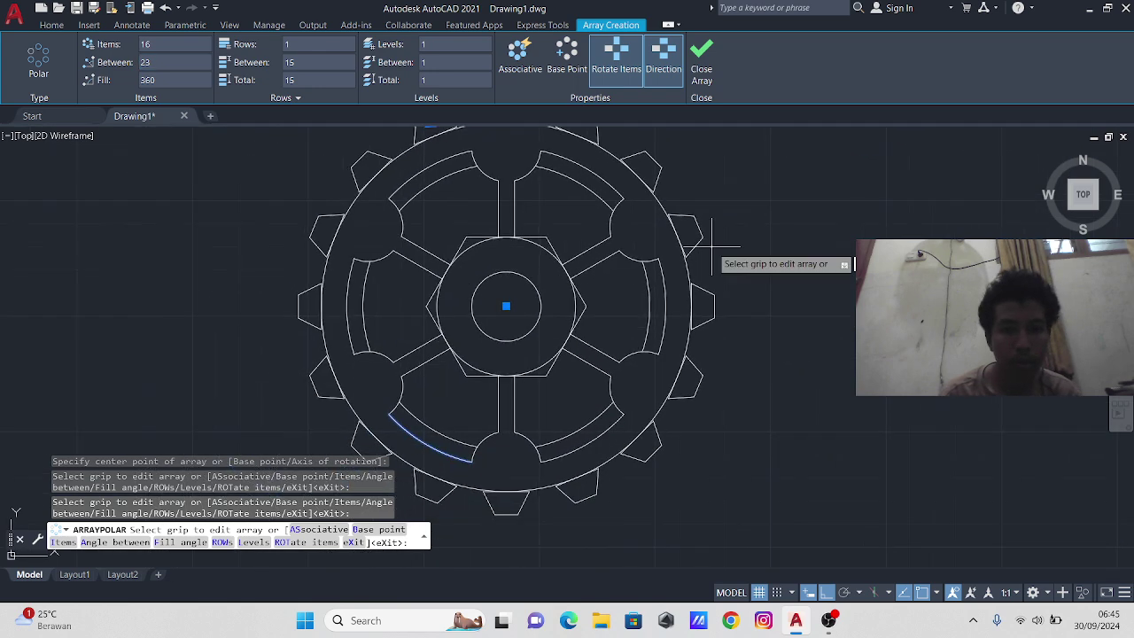
{"action": "middle_click_drag", "start_coordinate": [750, 213], "coordinate": [697, 299]}
{"action": "scroll", "coordinate": [648, 310], "scroll_direction": "up", "scroll_amount": 2}
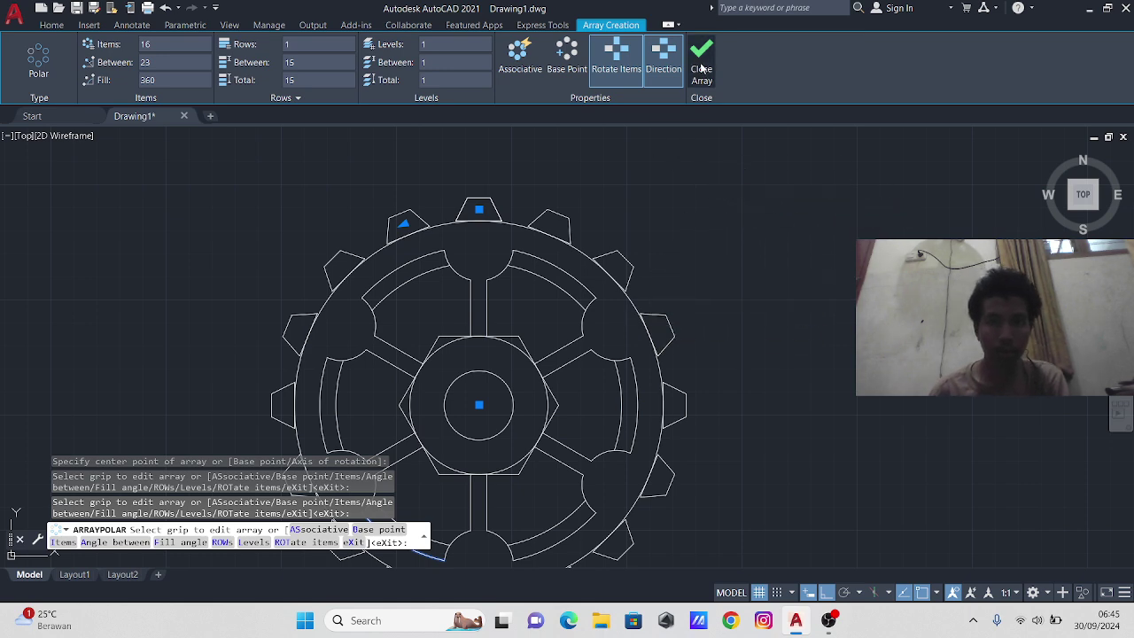
{"action": "left_click", "coordinate": [702, 68]}
{"action": "scroll", "coordinate": [689, 314], "scroll_direction": "down", "scroll_amount": 2}
{"action": "scroll", "coordinate": [612, 266], "scroll_direction": "up", "scroll_amount": 2}
- Zoom and pan until the finished gear is off-screen and only empty grid shows
{"action": "scroll", "coordinate": [593, 273], "scroll_direction": "up", "scroll_amount": 5}
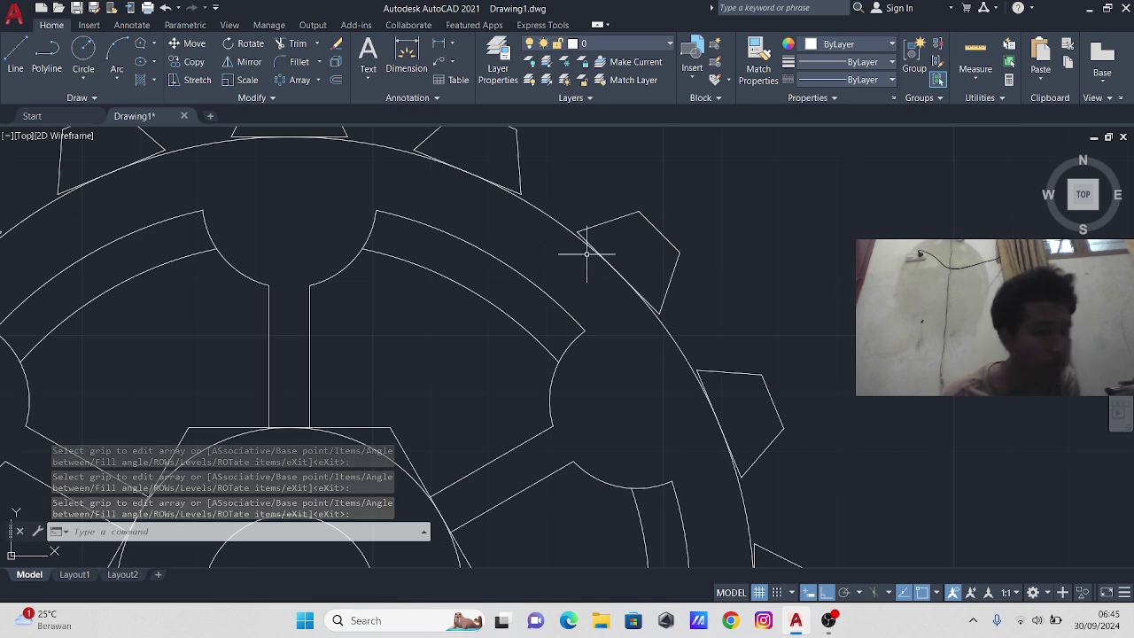
{"action": "scroll", "coordinate": [586, 251], "scroll_direction": "down", "scroll_amount": 5}
{"action": "middle_click_drag", "start_coordinate": [796, 288], "coordinate": [724, 262]}
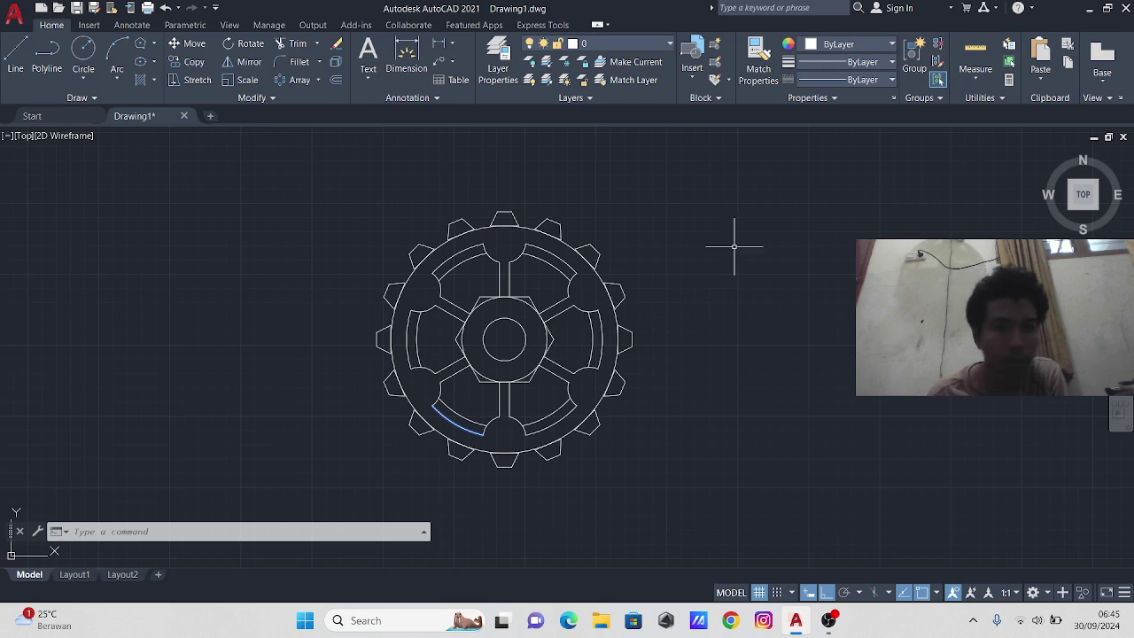
{"action": "middle_click_drag", "start_coordinate": [730, 262], "coordinate": [634, 323]}
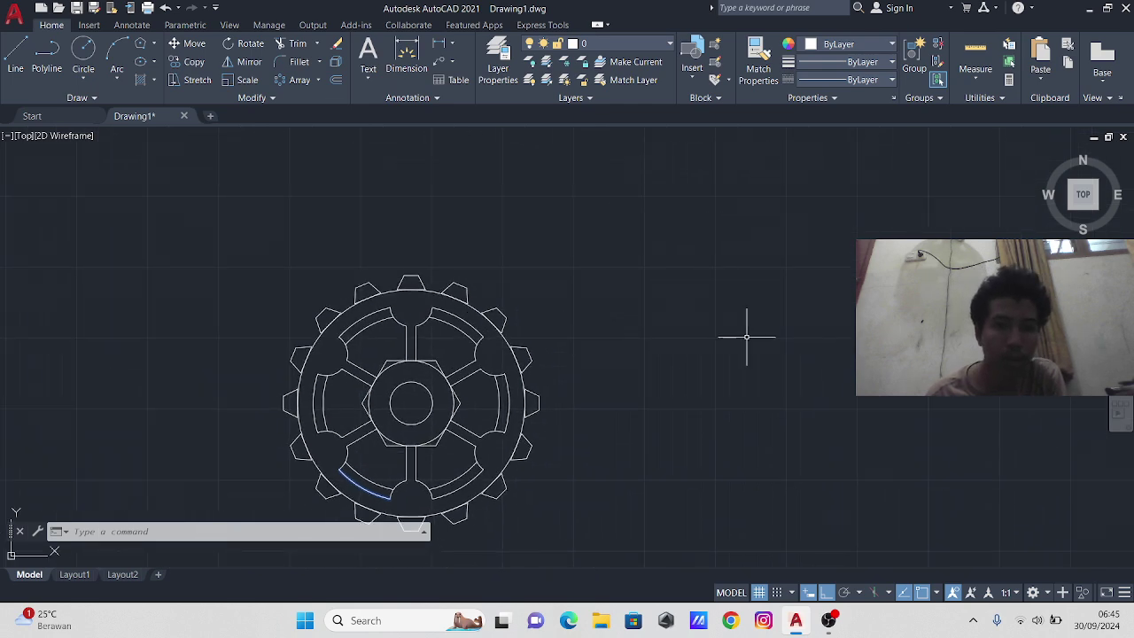
{"action": "mouse_move", "coordinate": [747, 337]}
{"action": "middle_mouse_down"}
{"action": "mouse_move", "coordinate": [741, 311]}
{"action": "mouse_move", "coordinate": [418, 246]}
{"action": "mouse_move", "coordinate": [255, 196]}
{"action": "middle_mouse_up"}
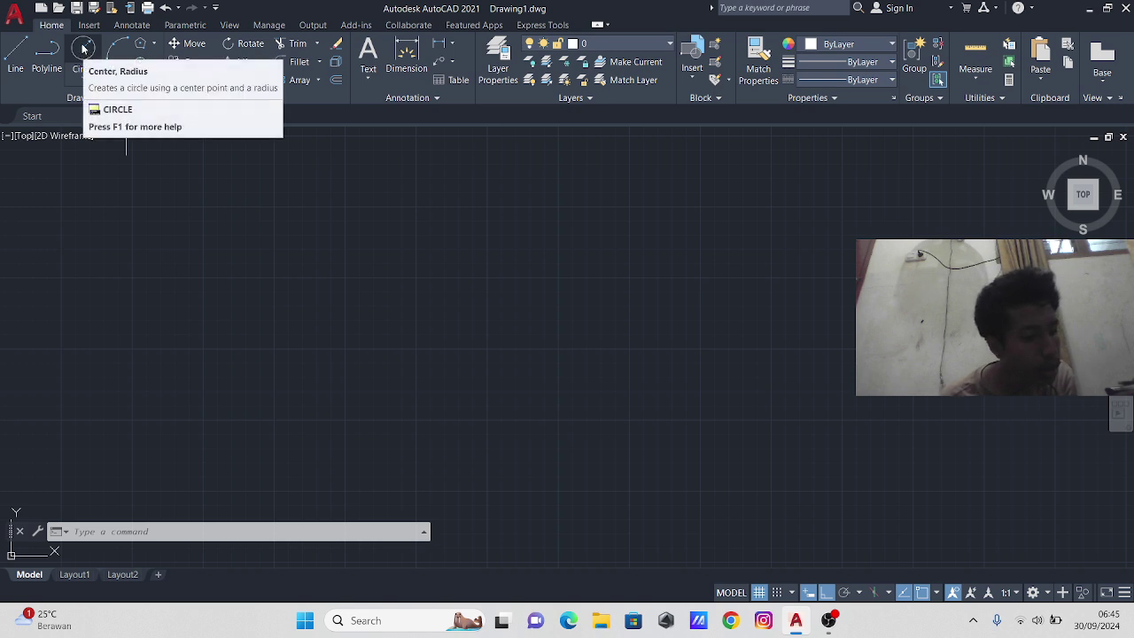
- Draw a 30-diameter circle in empty space and a concentric radius-25 circle
{"action": "left_click", "coordinate": [84, 78]}
{"action": "left_click", "coordinate": [127, 130]}
{"action": "left_click", "coordinate": [663, 348]}
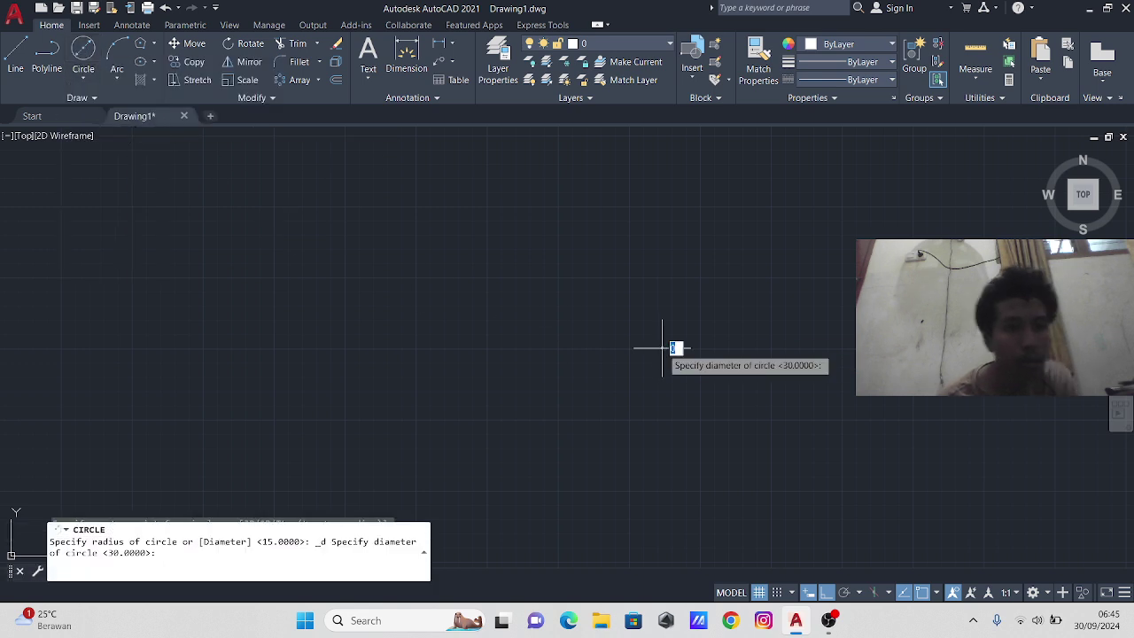
{"action": "type", "text": "30"}
{"action": "key", "text": "Return"}
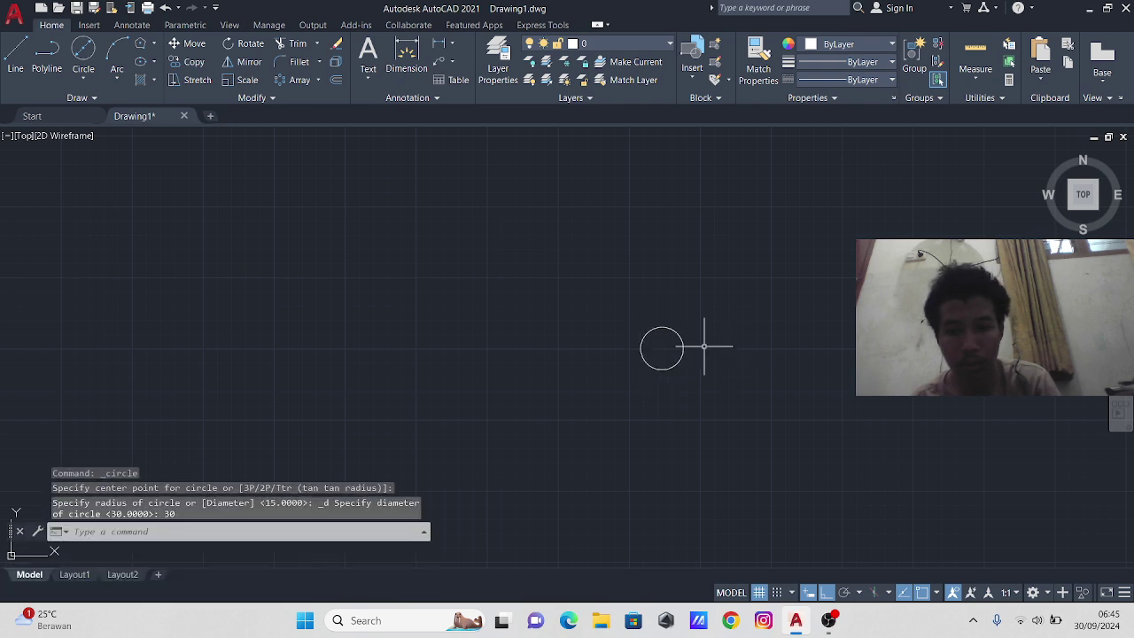
{"action": "left_click", "coordinate": [84, 78]}
{"action": "left_click", "coordinate": [121, 103]}
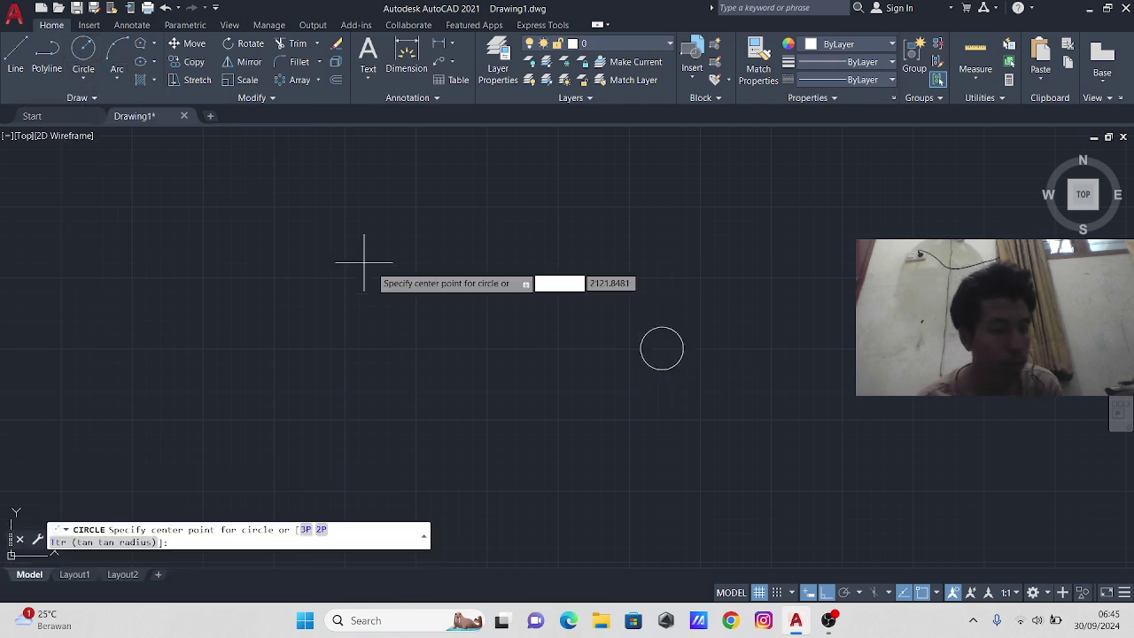
{"action": "left_click", "coordinate": [661, 348]}
{"action": "type", "text": "25"}
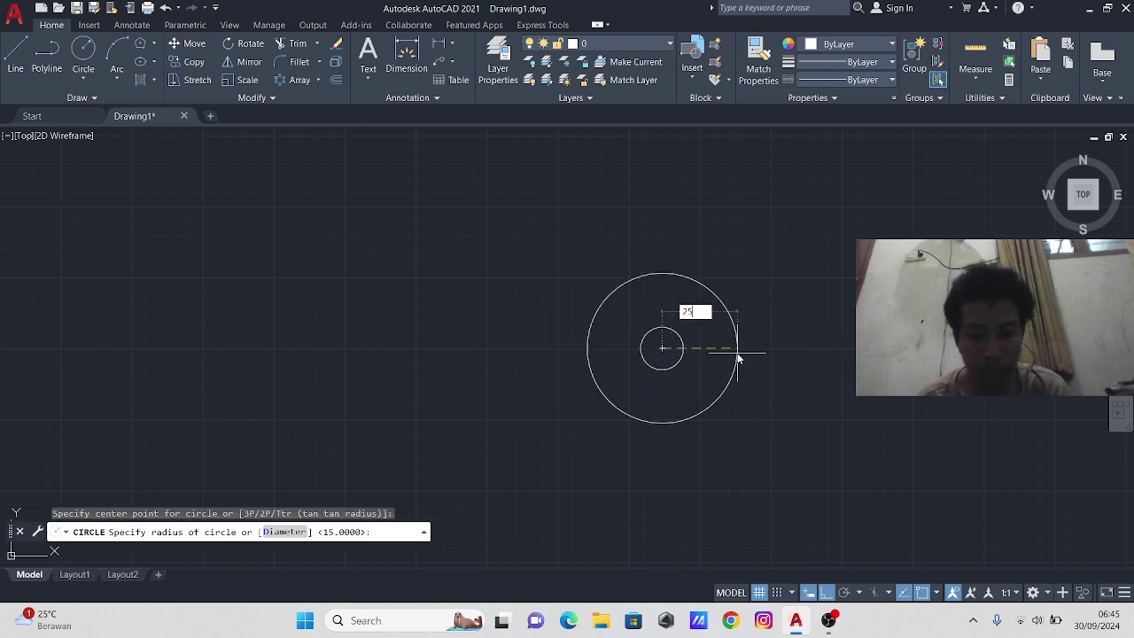
{"action": "key", "text": "Return"}
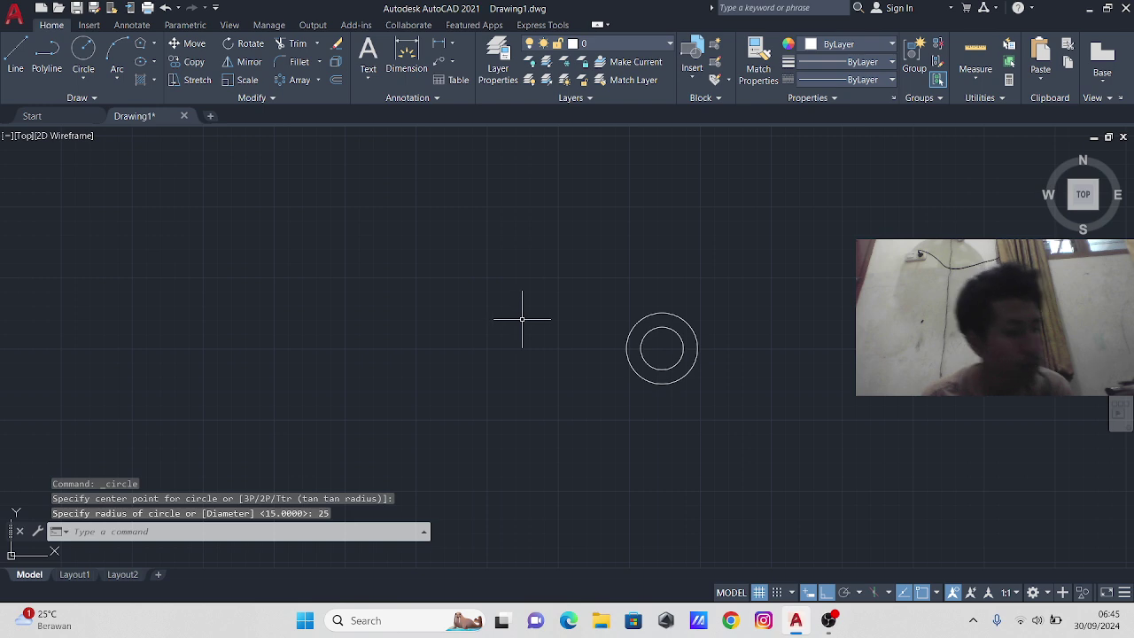
- Add concentric circles of radius 42 and diameter 100 on the same centre
{"action": "left_click", "coordinate": [98, 59]}
{"action": "left_click", "coordinate": [661, 347]}
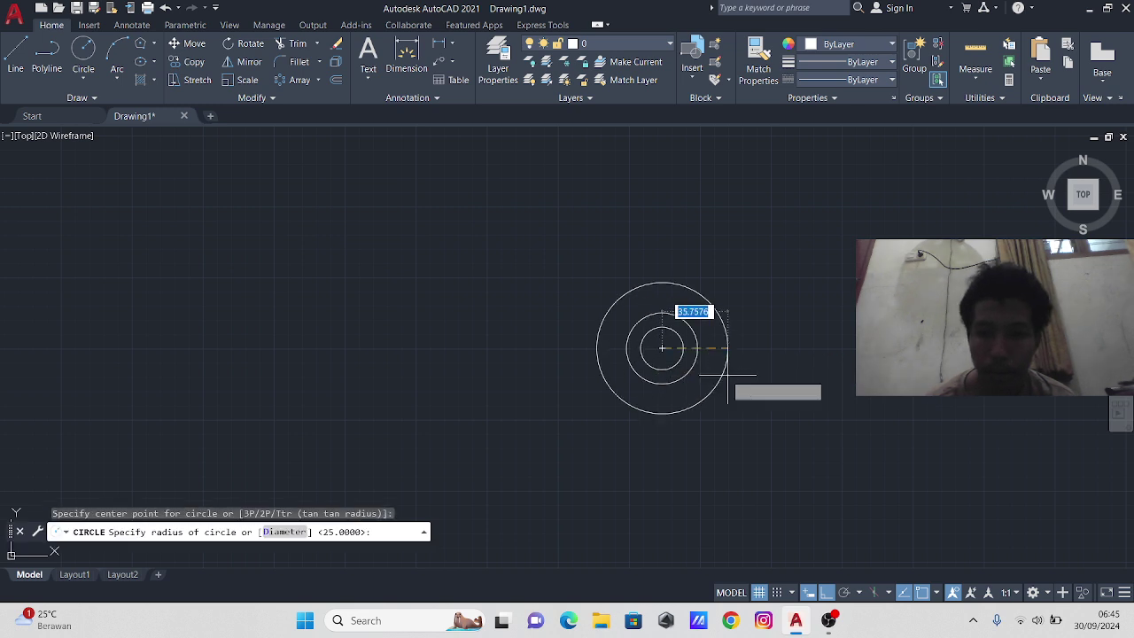
{"action": "type", "text": "42"}
{"action": "key", "text": "Return"}
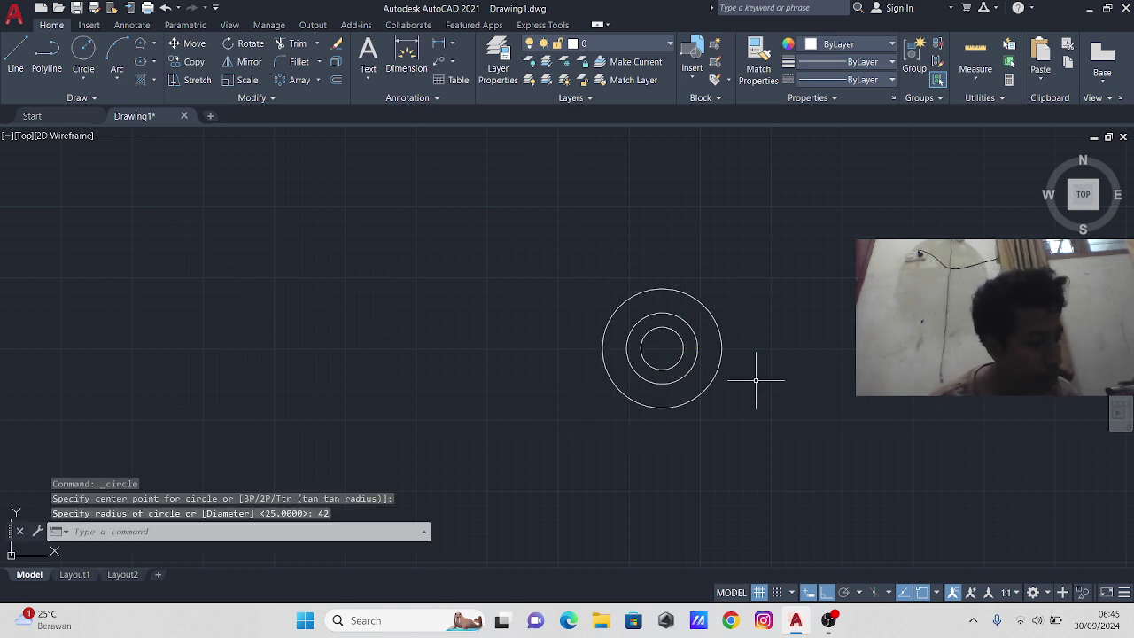
{"action": "left_click", "coordinate": [83, 78]}
{"action": "left_click", "coordinate": [124, 130]}
{"action": "left_click", "coordinate": [662, 348]}
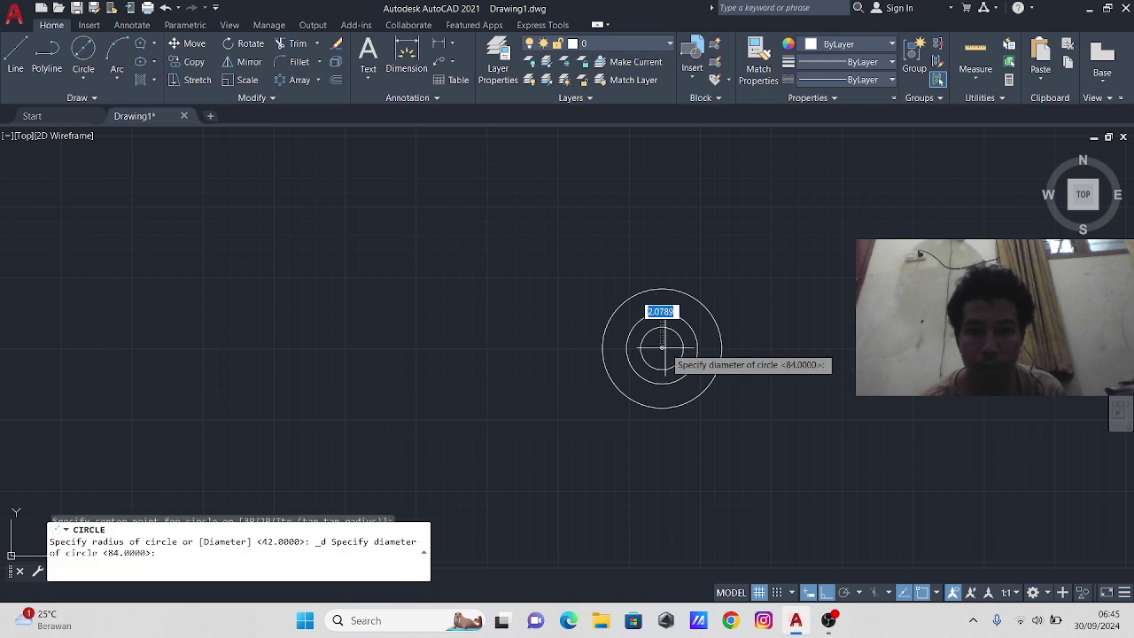
{"action": "type", "text": "10"}
{"action": "key", "text": "Return"}
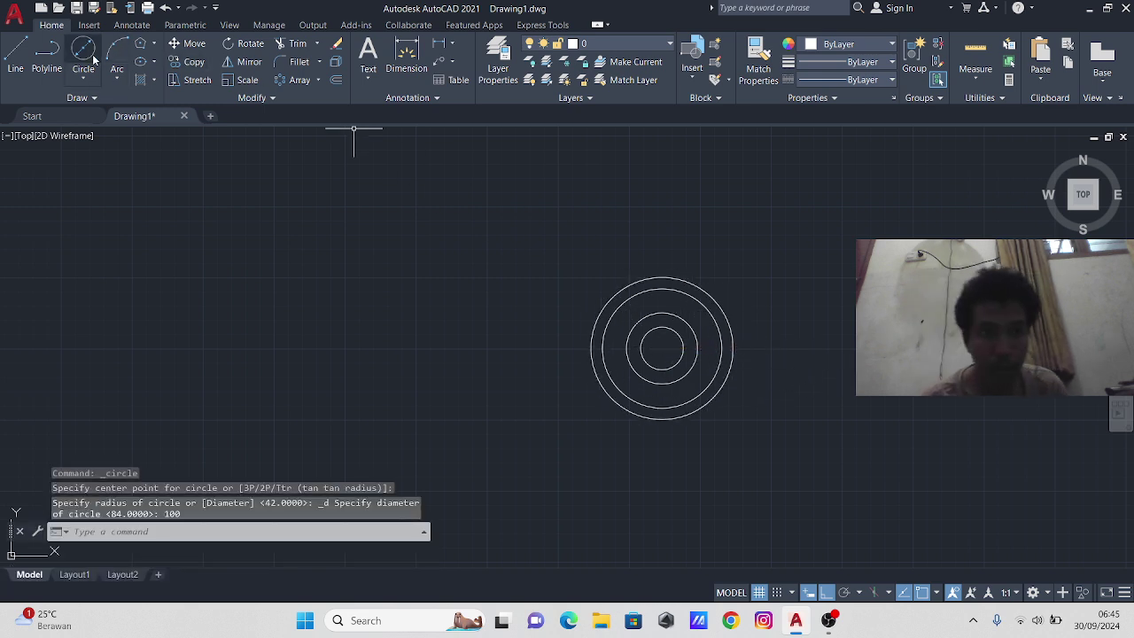
{"action": "type", "text": "l"}
{"action": "key", "text": "Return"}
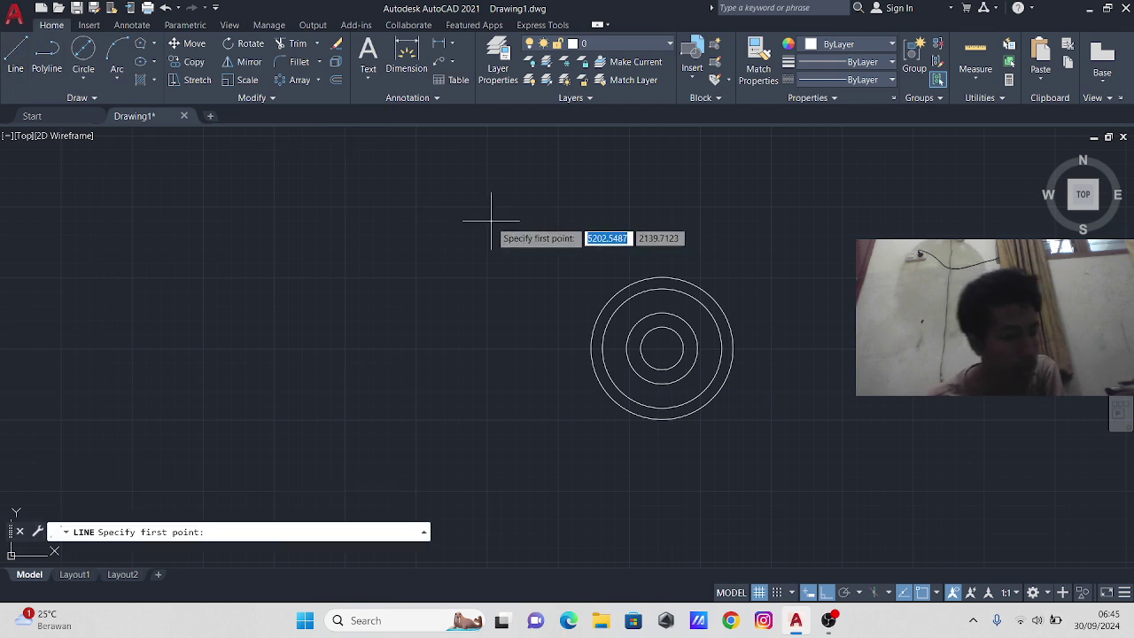
- Draw a vertical line from the circles' centre to the top of the radius-42 circle
{"action": "left_click", "coordinate": [662, 348]}
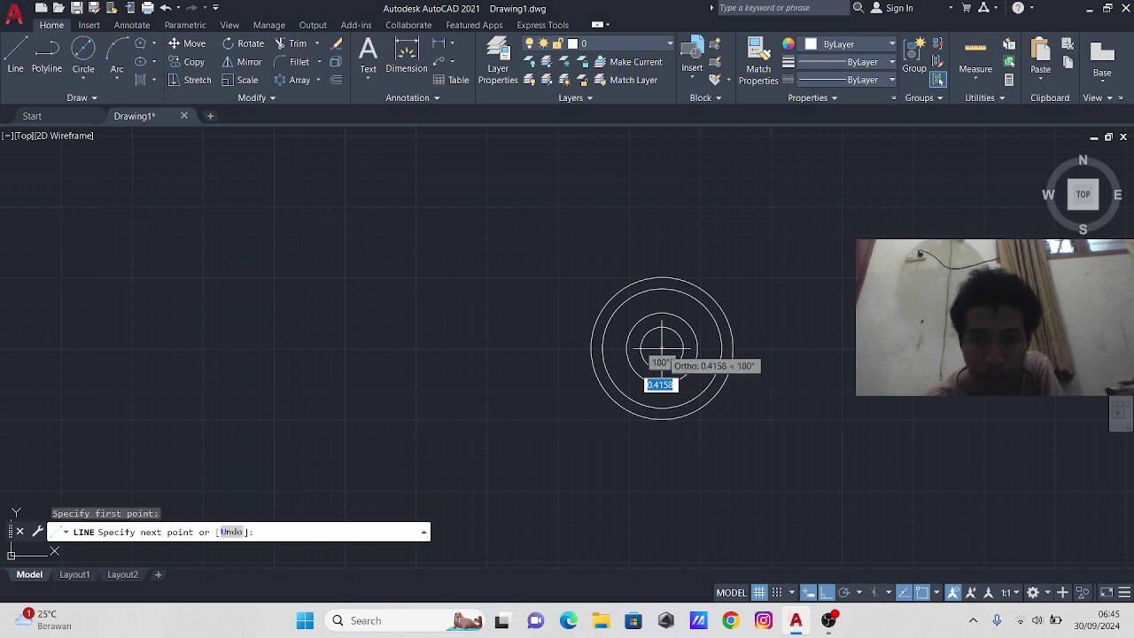
{"action": "left_click", "coordinate": [662, 288]}
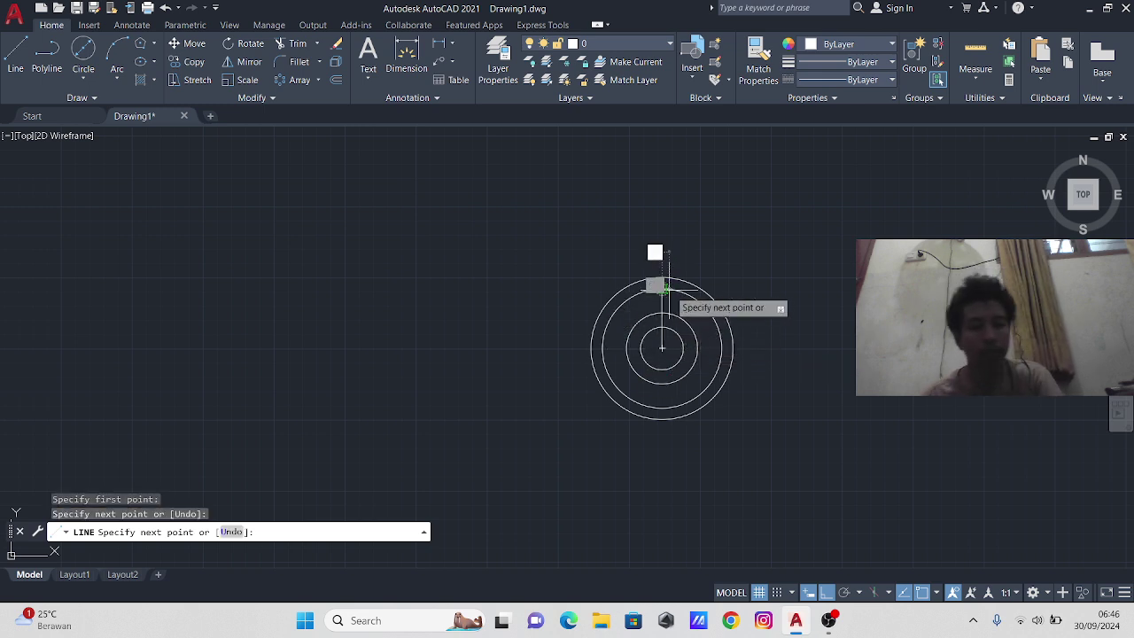
{"action": "key", "text": "Escape"}
{"action": "scroll", "coordinate": [731, 337], "scroll_direction": "up", "scroll_amount": 2}
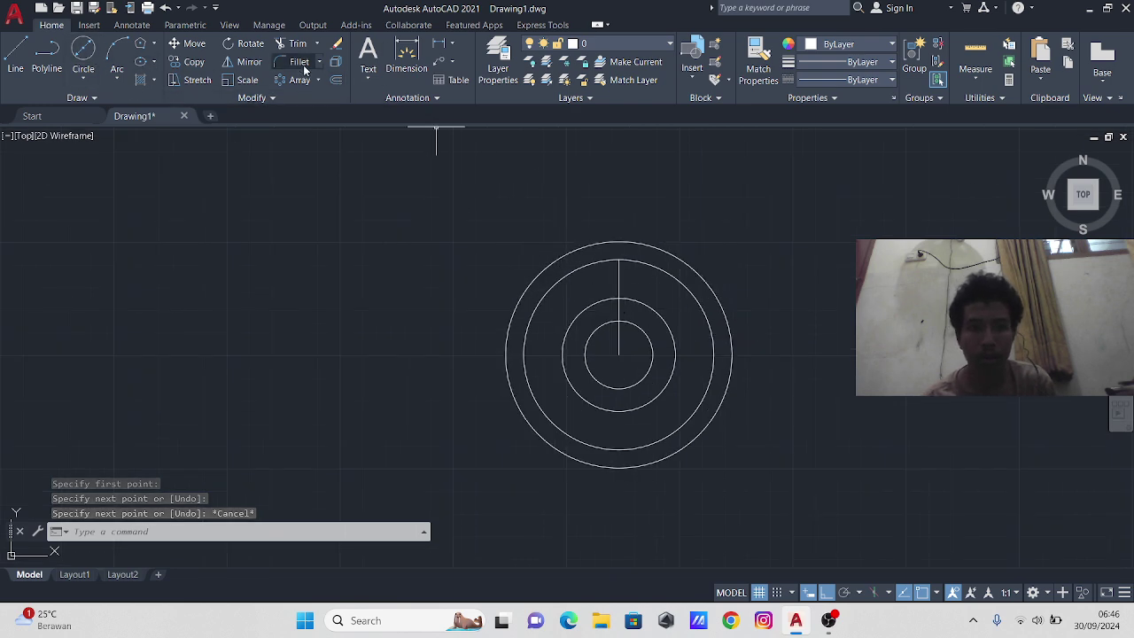
- Offset the vertical line 6 units to each side, then erase the original centre line
{"action": "left_click", "coordinate": [336, 79]}
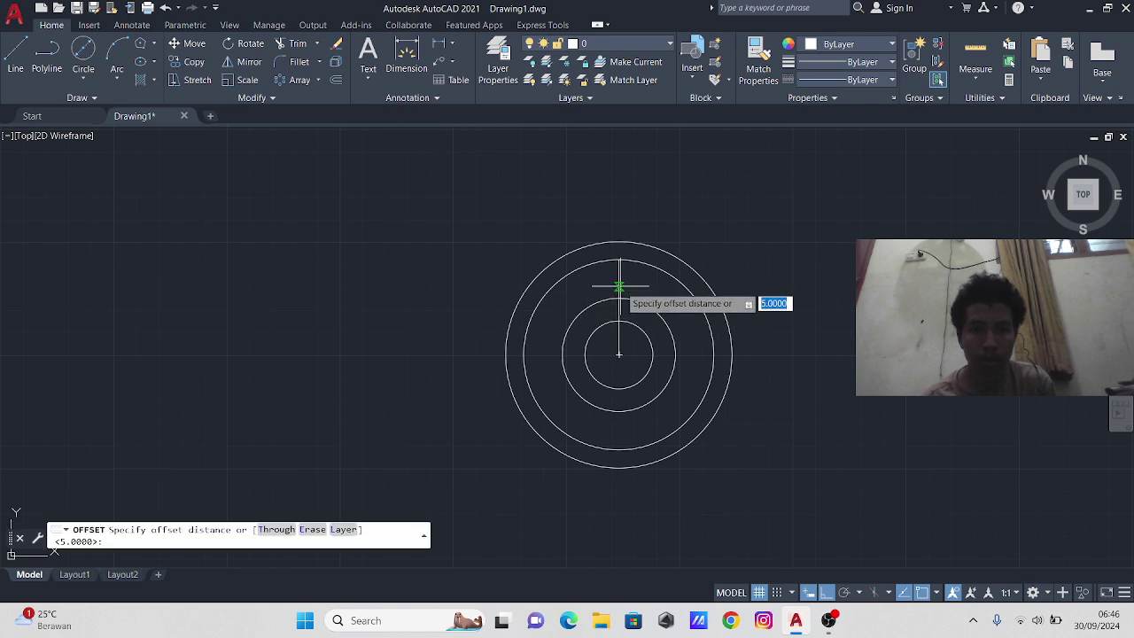
{"action": "left_click", "coordinate": [619, 286]}
{"action": "type", "text": "6"}
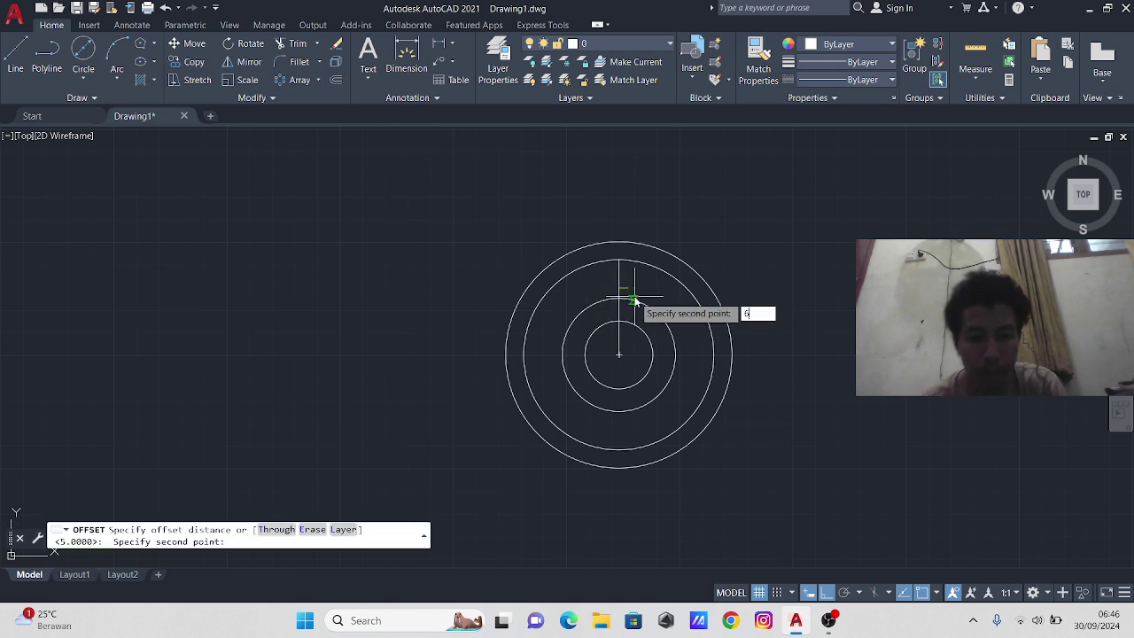
{"action": "key", "text": "Return"}
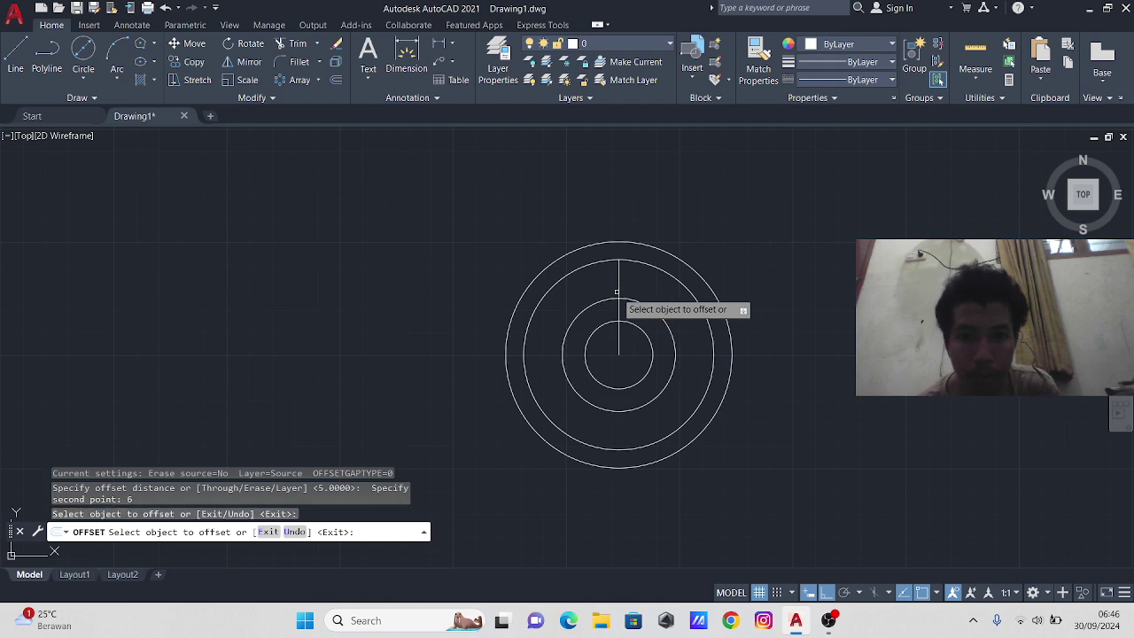
{"action": "left_click", "coordinate": [618, 292]}
{"action": "left_click", "coordinate": [597, 292]}
{"action": "left_click", "coordinate": [619, 283]}
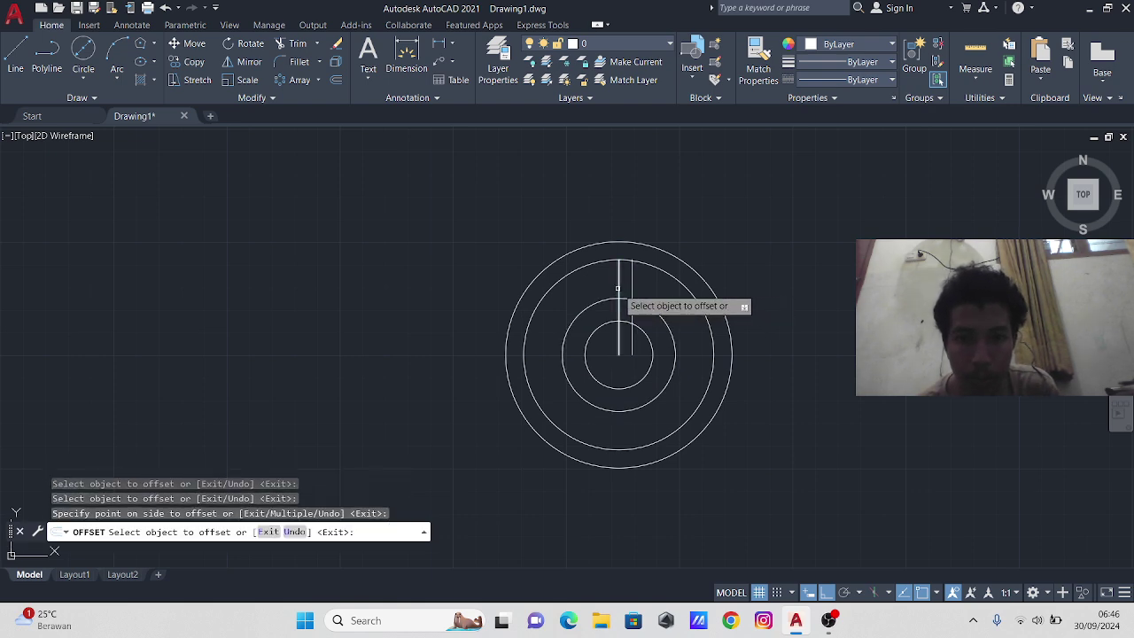
{"action": "left_click", "coordinate": [638, 292]}
{"action": "key", "text": "Escape"}
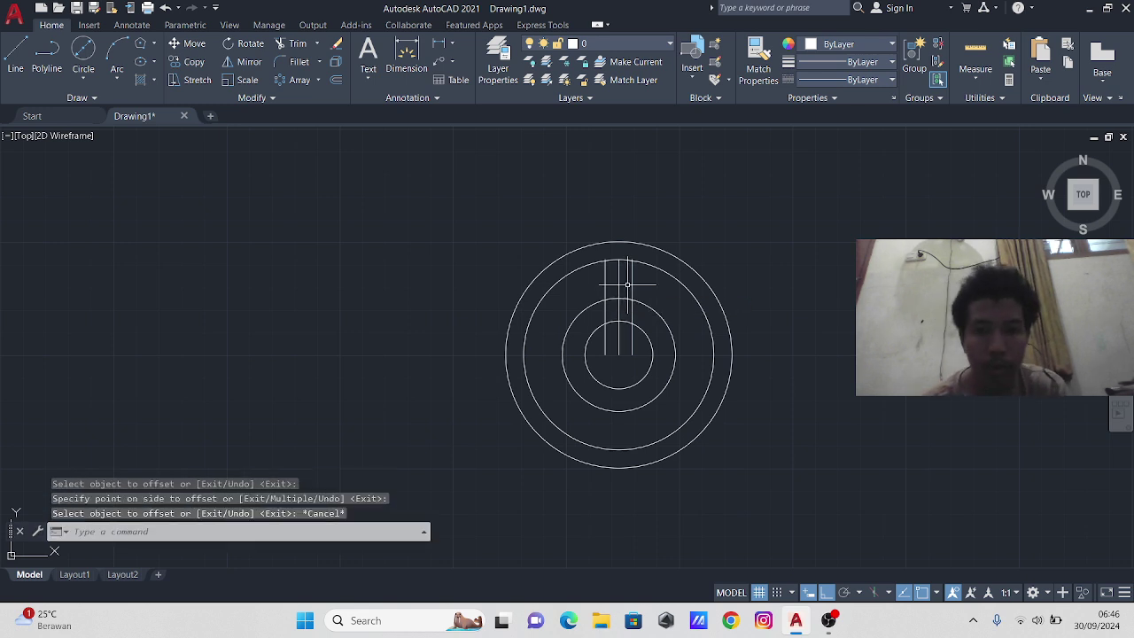
{"action": "left_click", "coordinate": [619, 284]}
{"action": "key", "text": "Delete"}
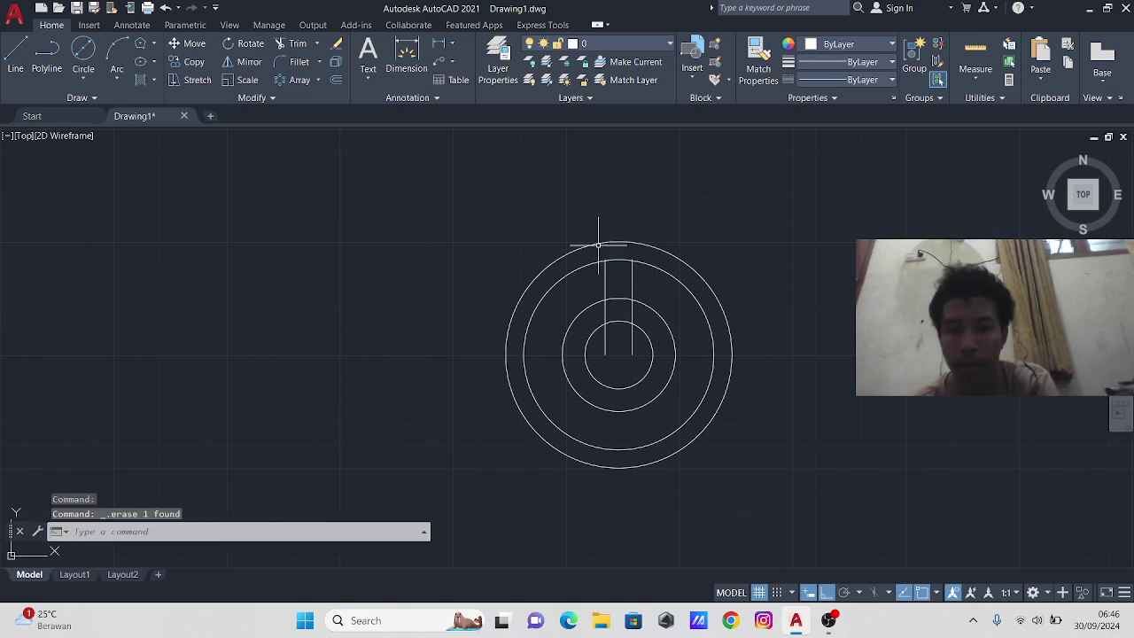
- Trim the two vertical lines so they span only between the radius-25 and radius-42 circles
{"action": "left_click", "coordinate": [295, 47]}
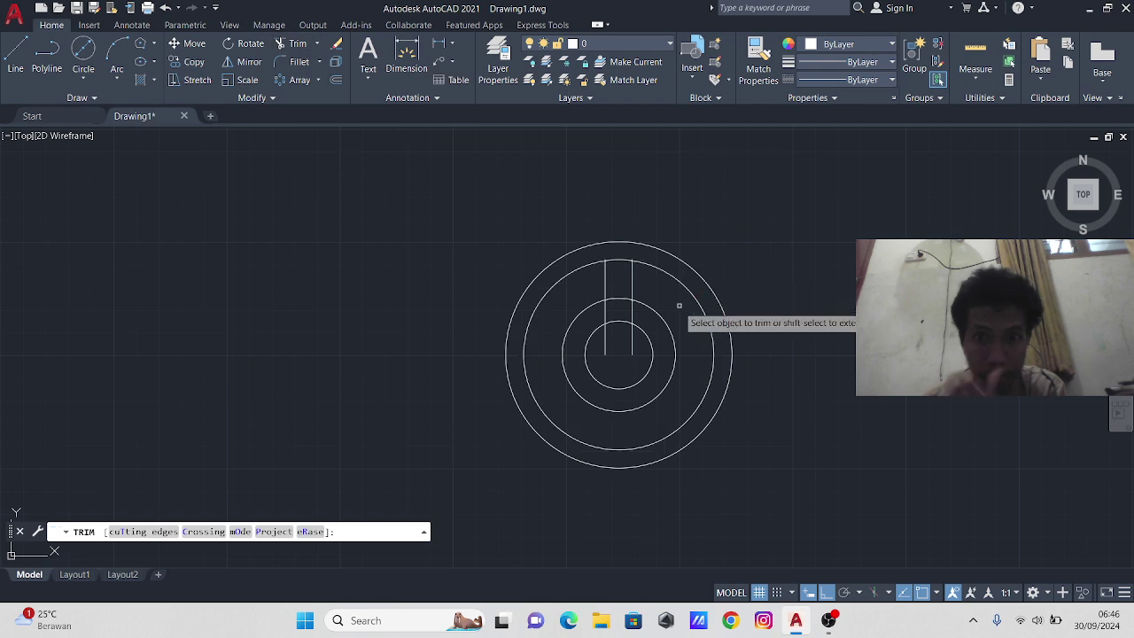
{"action": "mouse_move", "coordinate": [647, 314]}
{"action": "left_mouse_down"}
{"action": "mouse_move", "coordinate": [619, 311]}
{"action": "mouse_move", "coordinate": [609, 335]}
{"action": "left_mouse_up"}
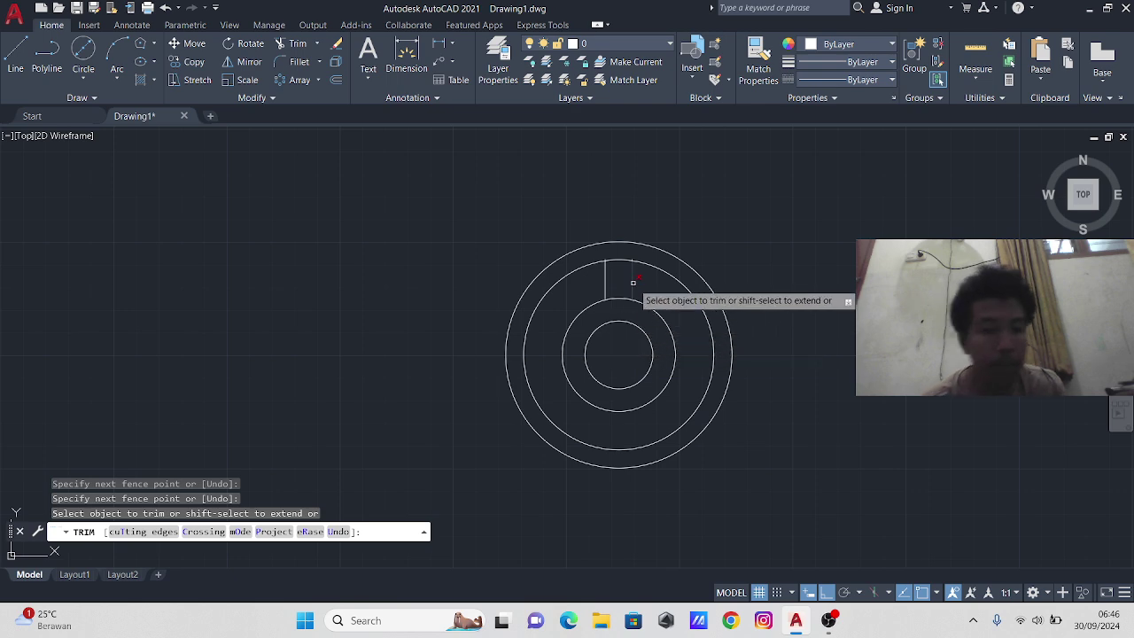
{"action": "scroll", "coordinate": [629, 237], "scroll_direction": "up", "scroll_amount": 4}
{"action": "scroll", "coordinate": [628, 237], "scroll_direction": "up", "scroll_amount": 4}
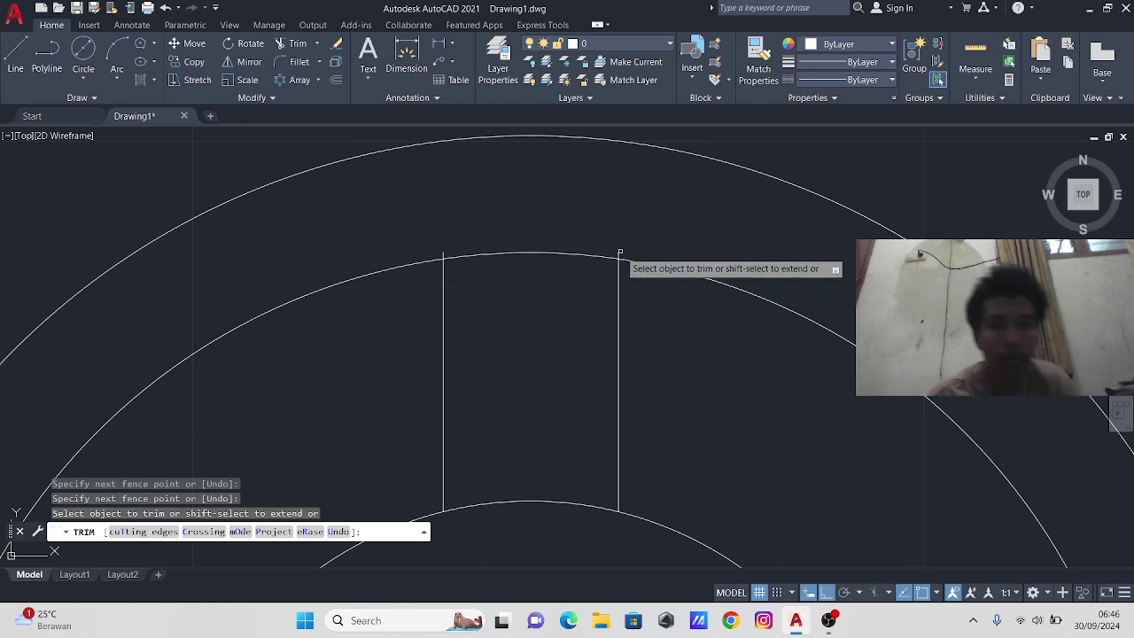
{"action": "left_click", "coordinate": [620, 253]}
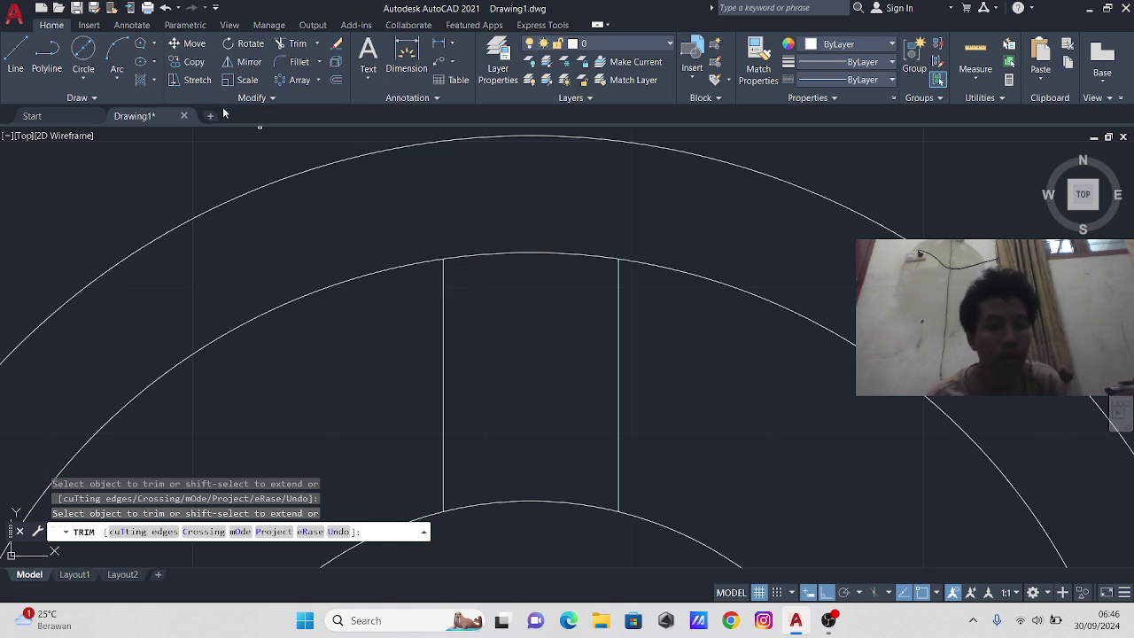
{"action": "key", "text": "Escape"}
- Select both vertical slot lines
{"action": "left_click", "coordinate": [441, 294]}
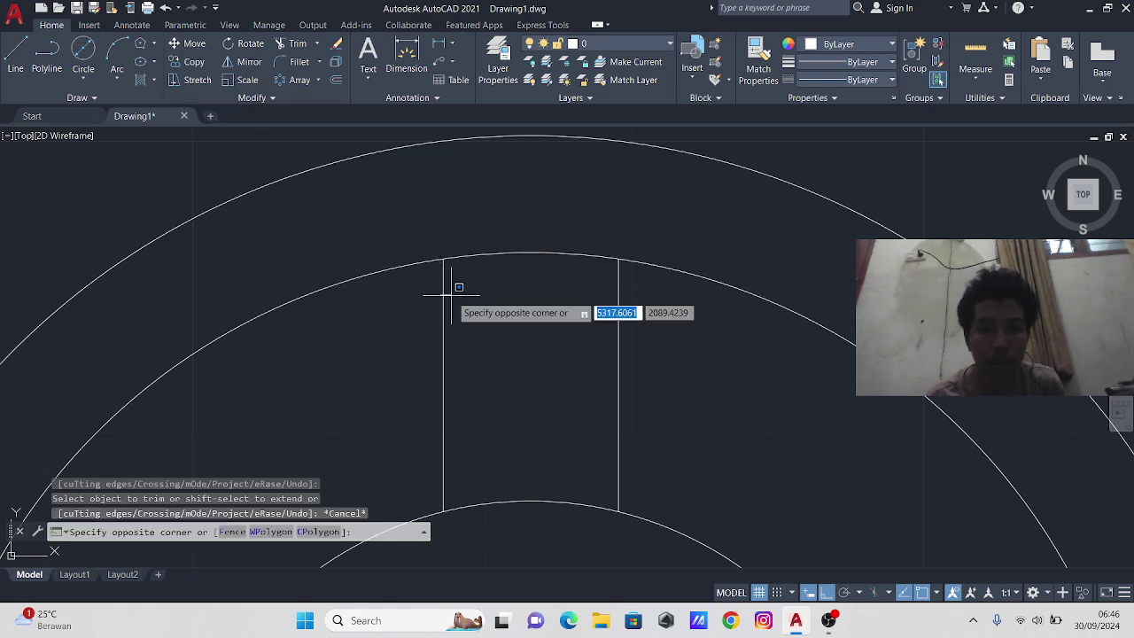
{"action": "left_click", "coordinate": [438, 299]}
{"action": "left_click", "coordinate": [491, 308]}
{"action": "left_click", "coordinate": [413, 329]}
{"action": "left_click", "coordinate": [656, 357]}
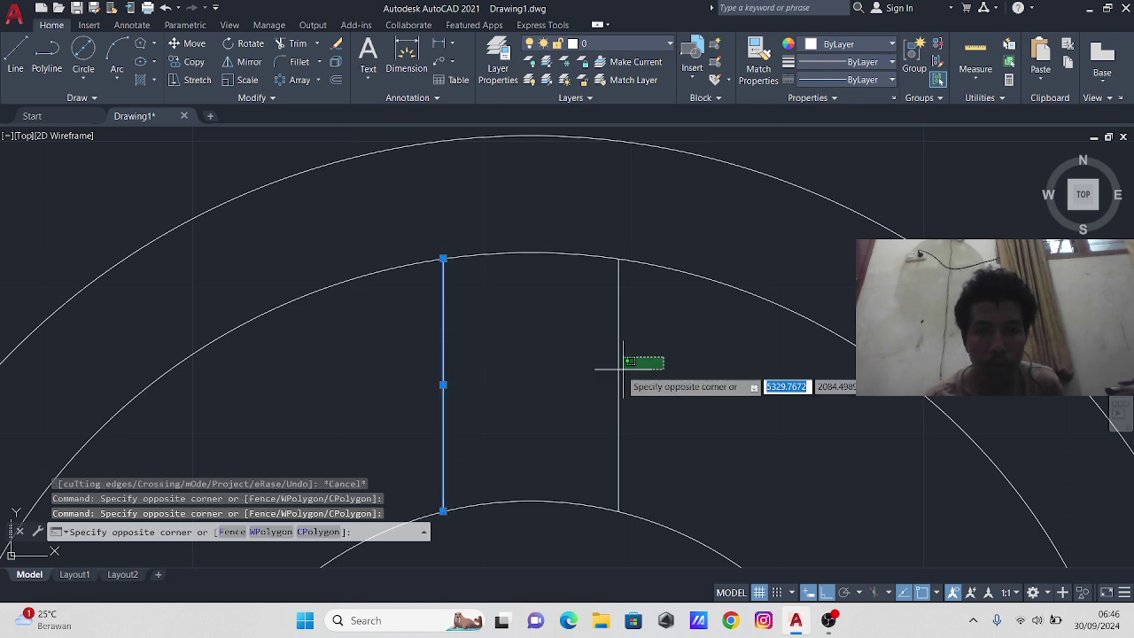
{"action": "left_click", "coordinate": [600, 372]}
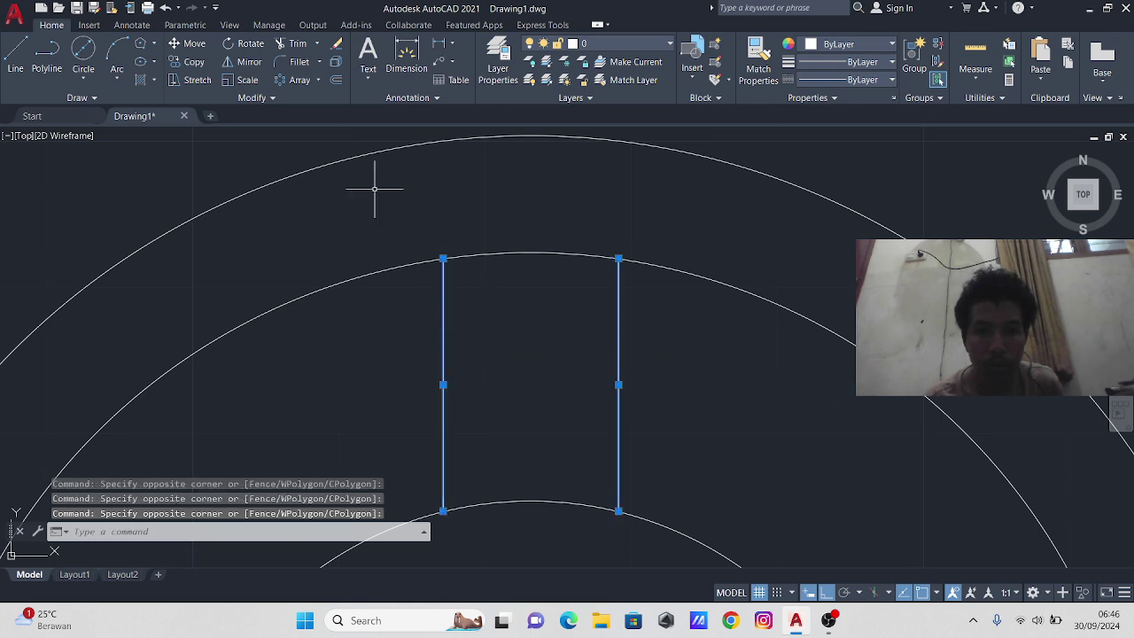
- Polar-array the slot lines 6 times over 360° around the circles' centre
{"action": "left_click", "coordinate": [285, 81]}
{"action": "left_click", "coordinate": [306, 147]}
{"action": "scroll", "coordinate": [567, 355], "scroll_direction": "down", "scroll_amount": 2}
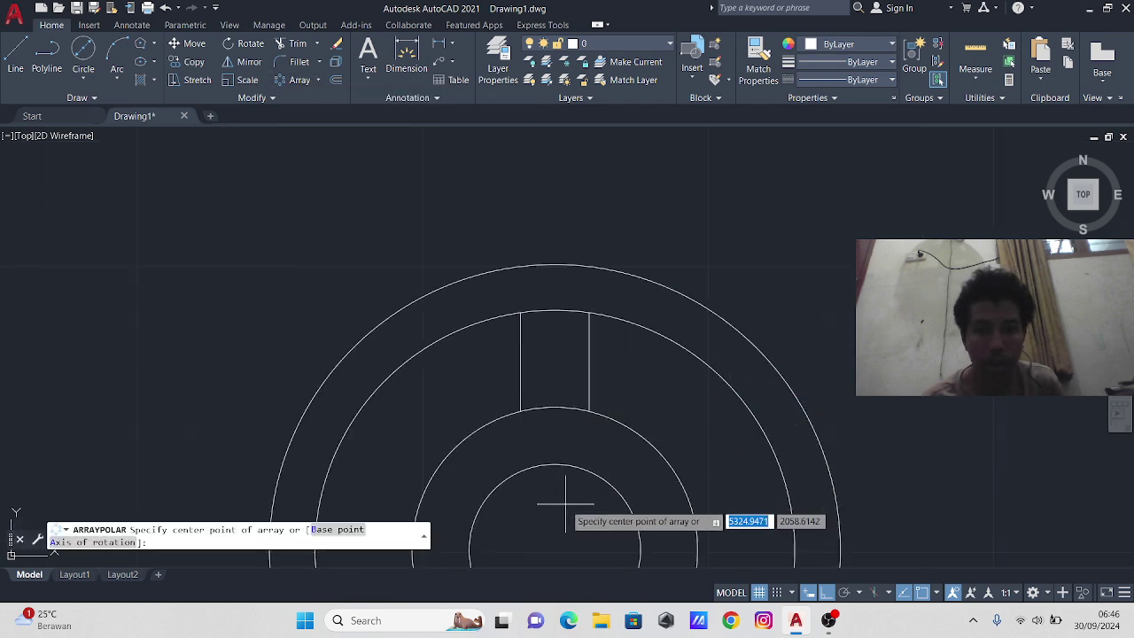
{"action": "middle_click_drag", "start_coordinate": [565, 504], "coordinate": [543, 381]}
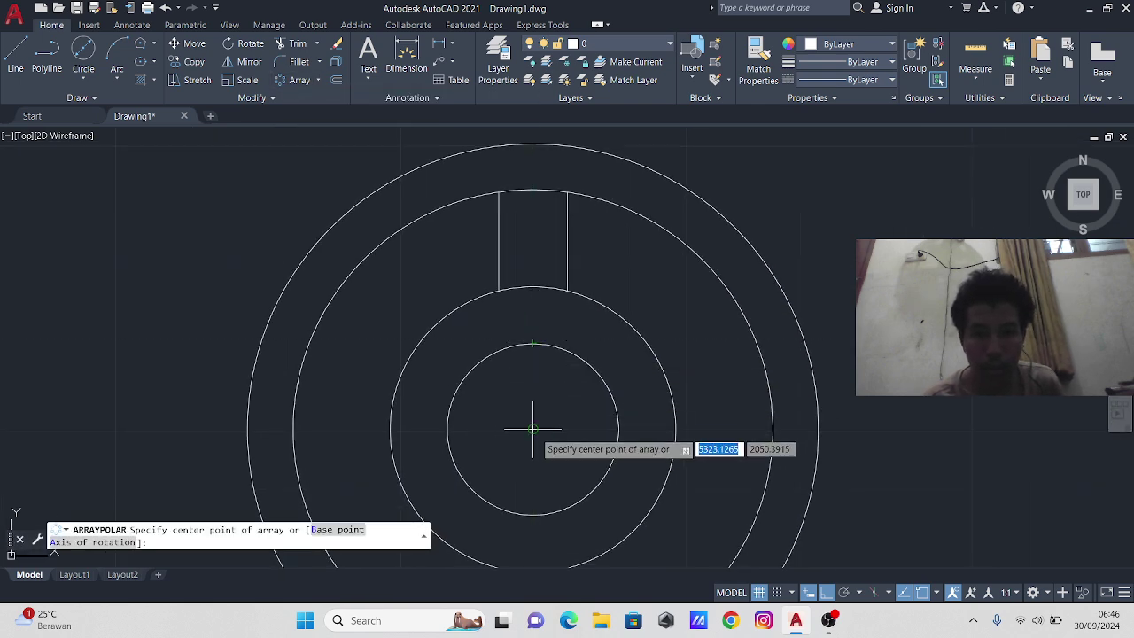
{"action": "left_click", "coordinate": [533, 430]}
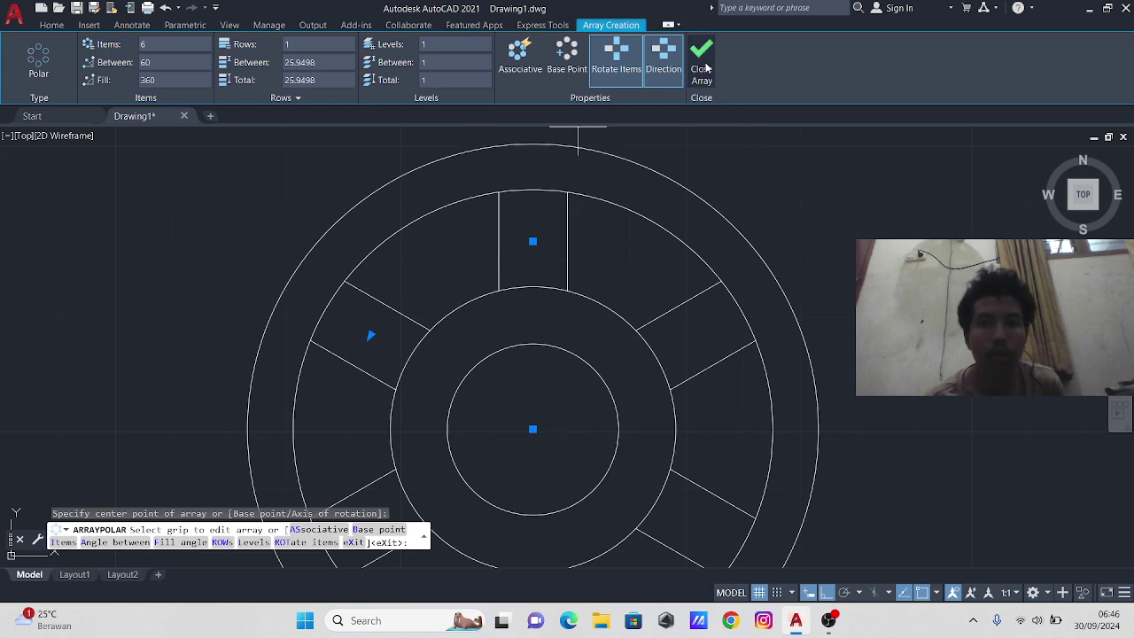
{"action": "left_click", "coordinate": [702, 62]}
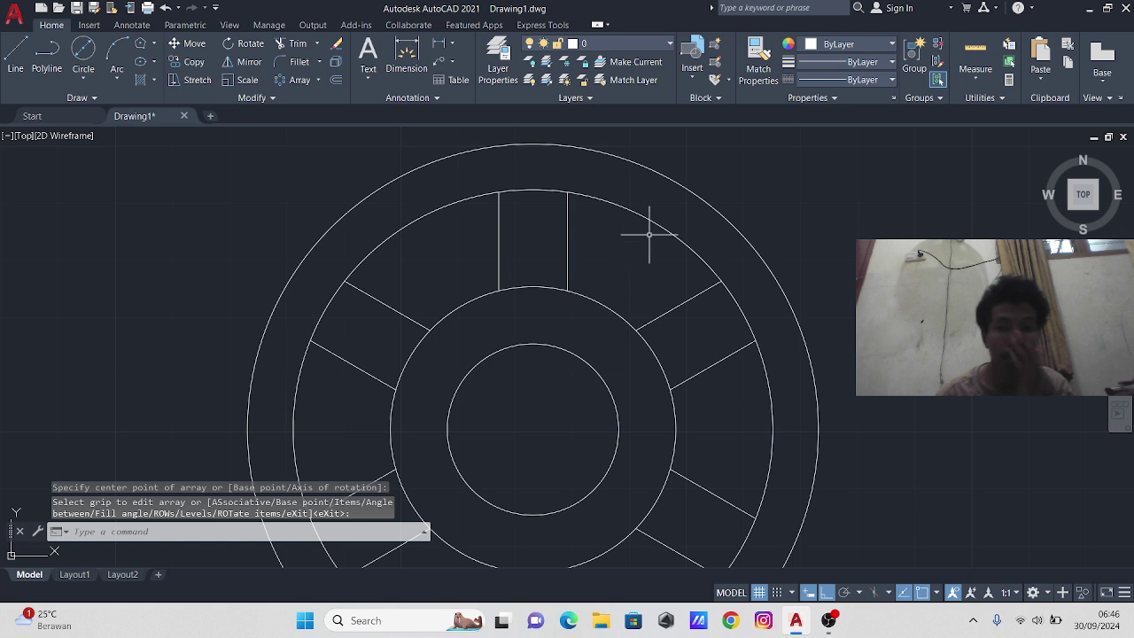
- Trim the ring arcs between the top, lower-left and right spokes, undoing the trim that removed the outer circle
{"action": "left_click", "coordinate": [301, 44]}
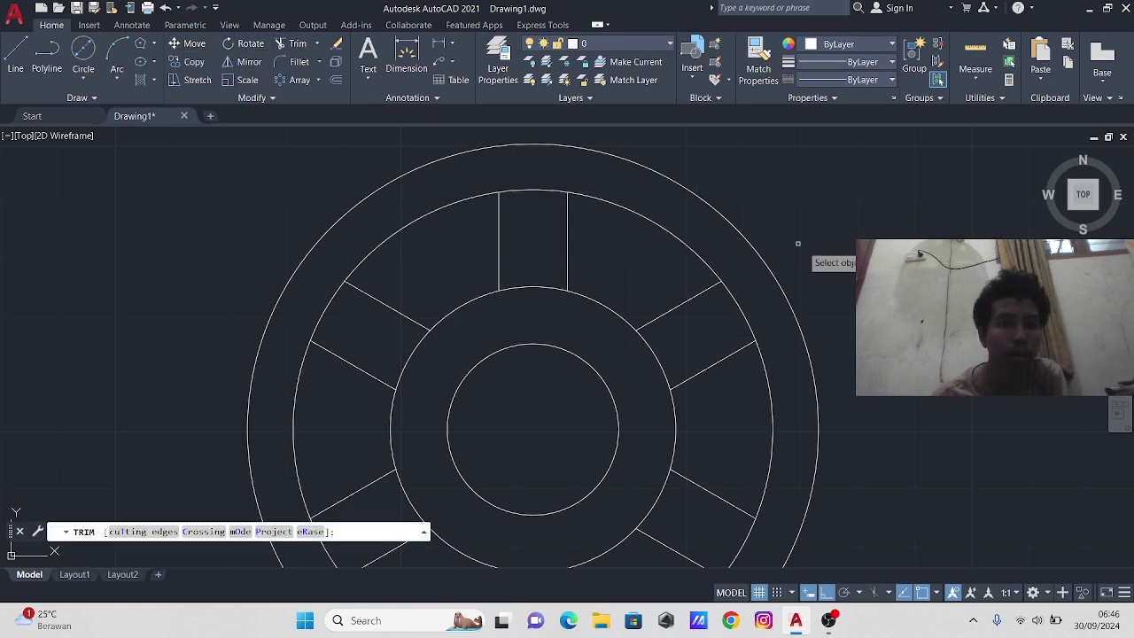
{"action": "left_click", "coordinate": [651, 347]}
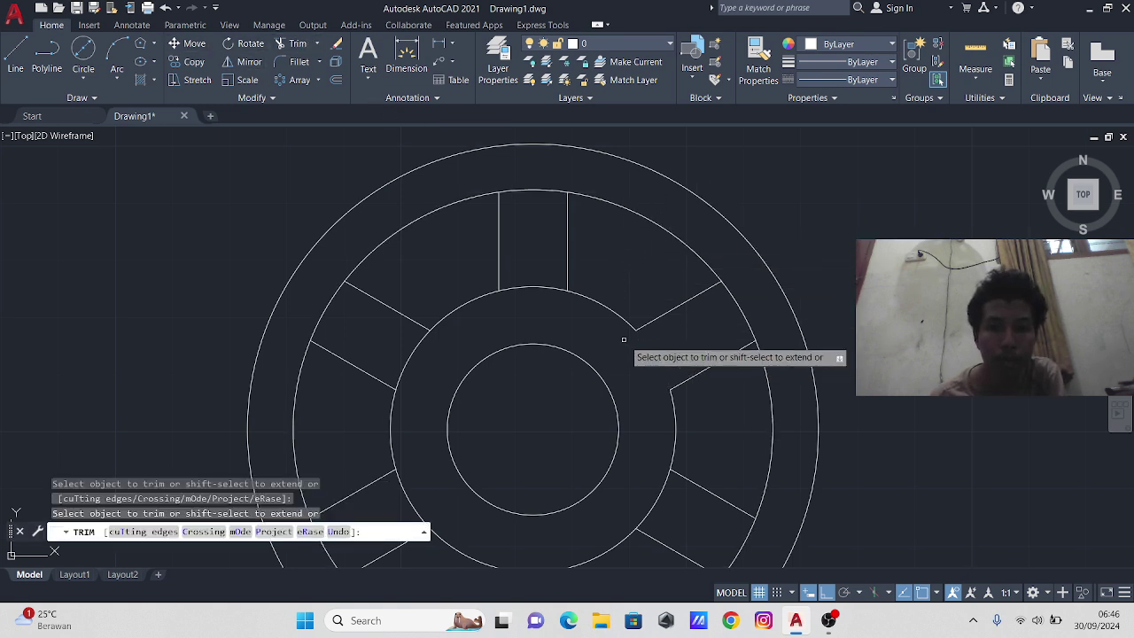
{"action": "mouse_move", "coordinate": [545, 289]}
{"action": "left_mouse_down"}
{"action": "mouse_move", "coordinate": [436, 304]}
{"action": "mouse_move", "coordinate": [532, 253]}
{"action": "left_mouse_up"}
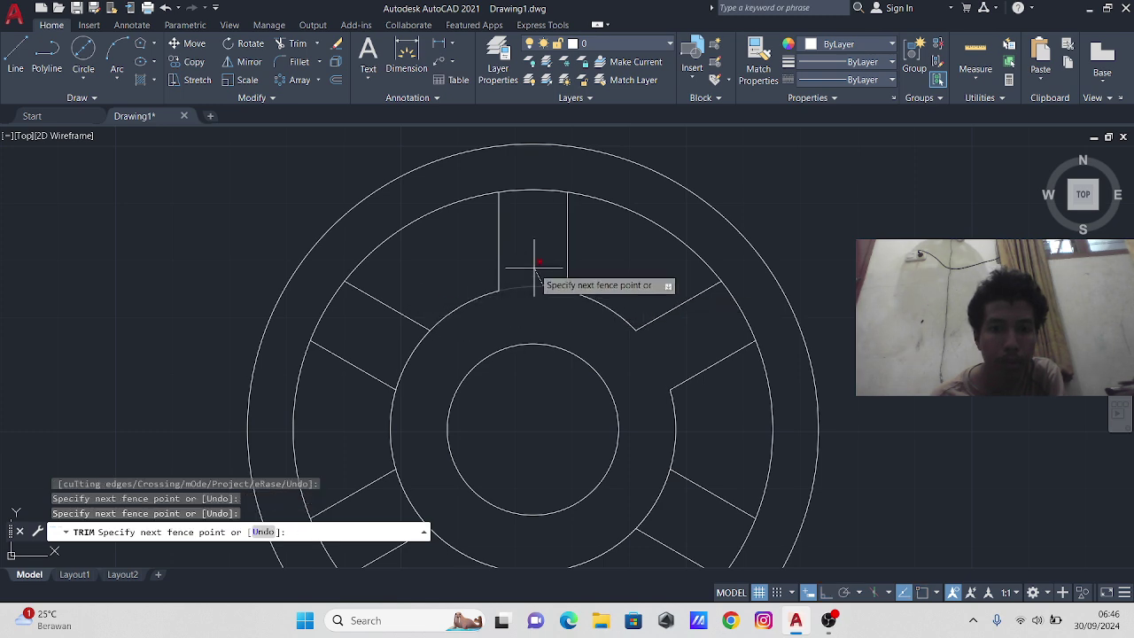
{"action": "left_click", "coordinate": [417, 362]}
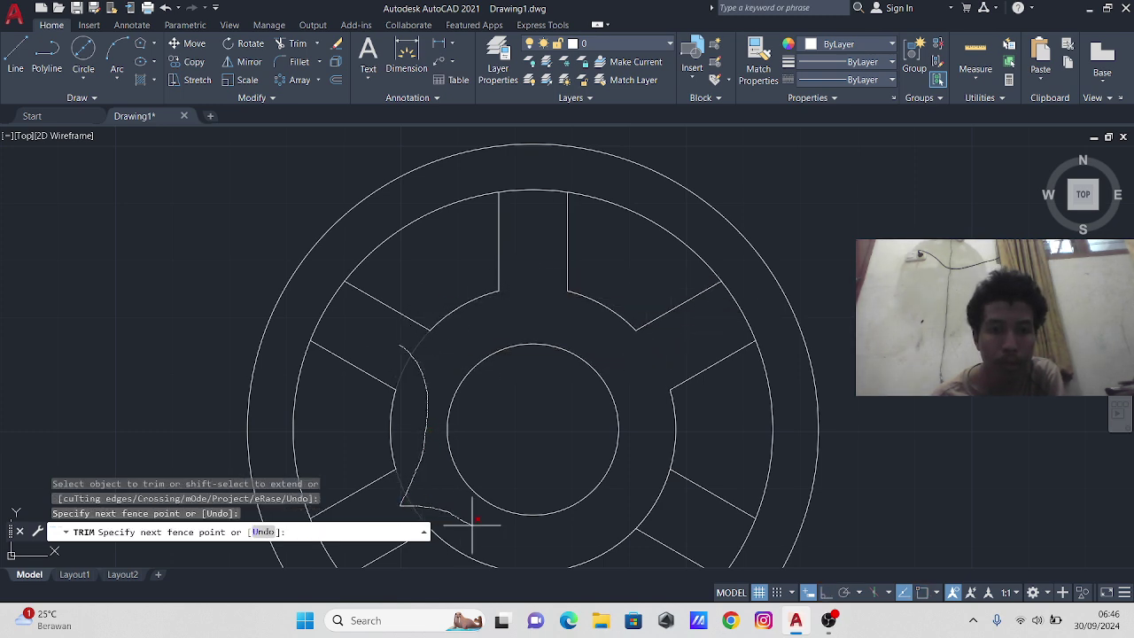
{"action": "left_click_drag", "start_coordinate": [656, 523], "coordinate": [658, 425]}
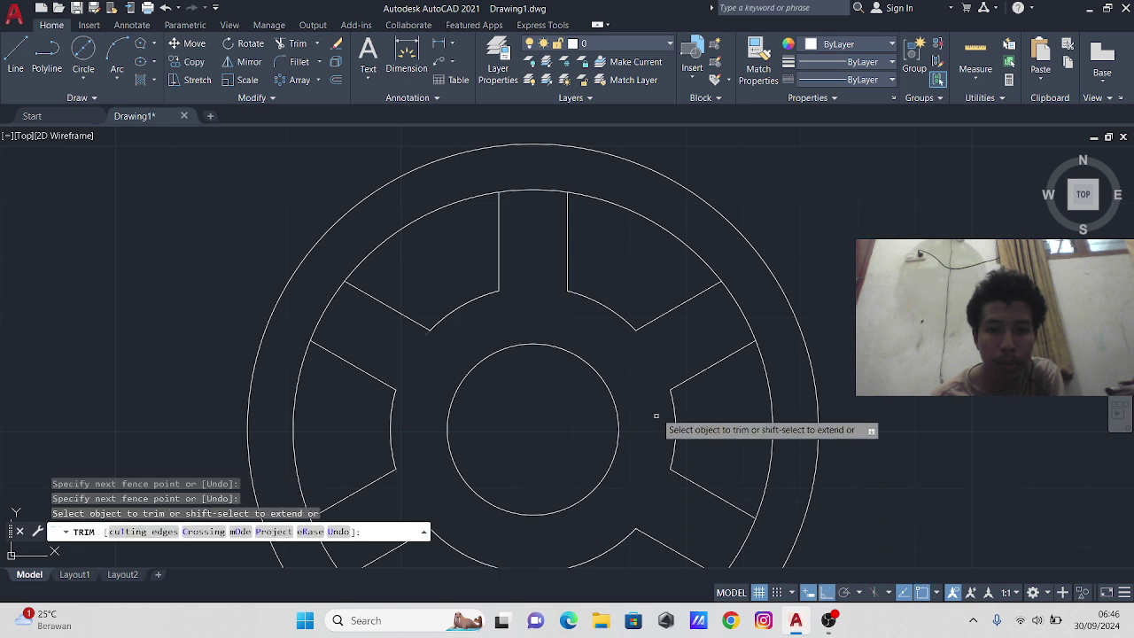
{"action": "left_click_drag", "start_coordinate": [672, 252], "coordinate": [700, 257]}
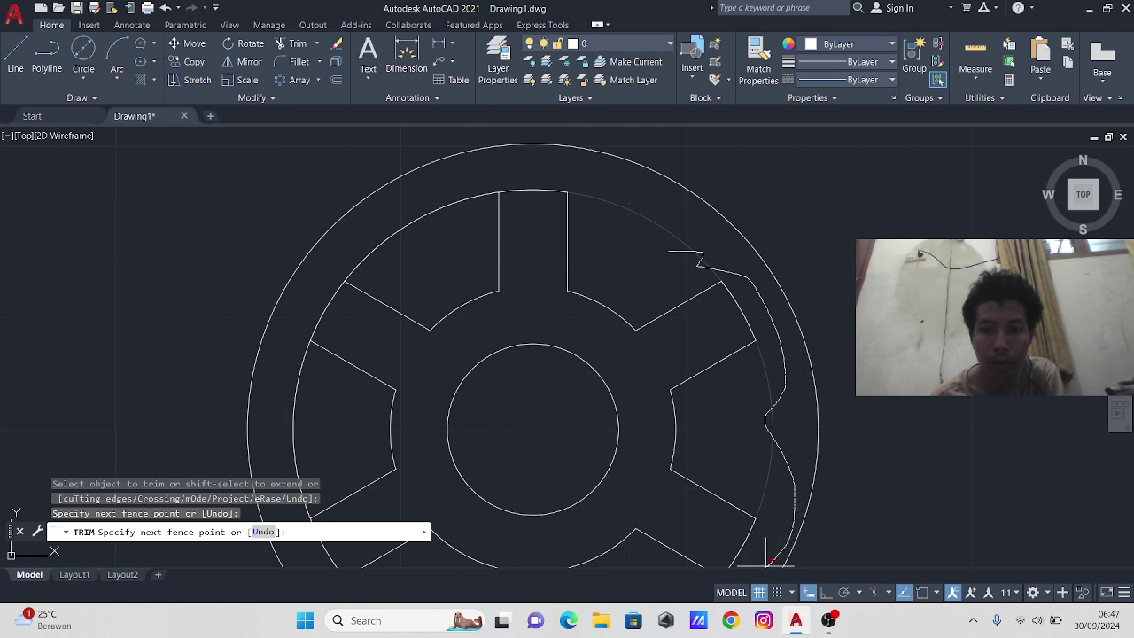
{"action": "key", "text": "Return"}
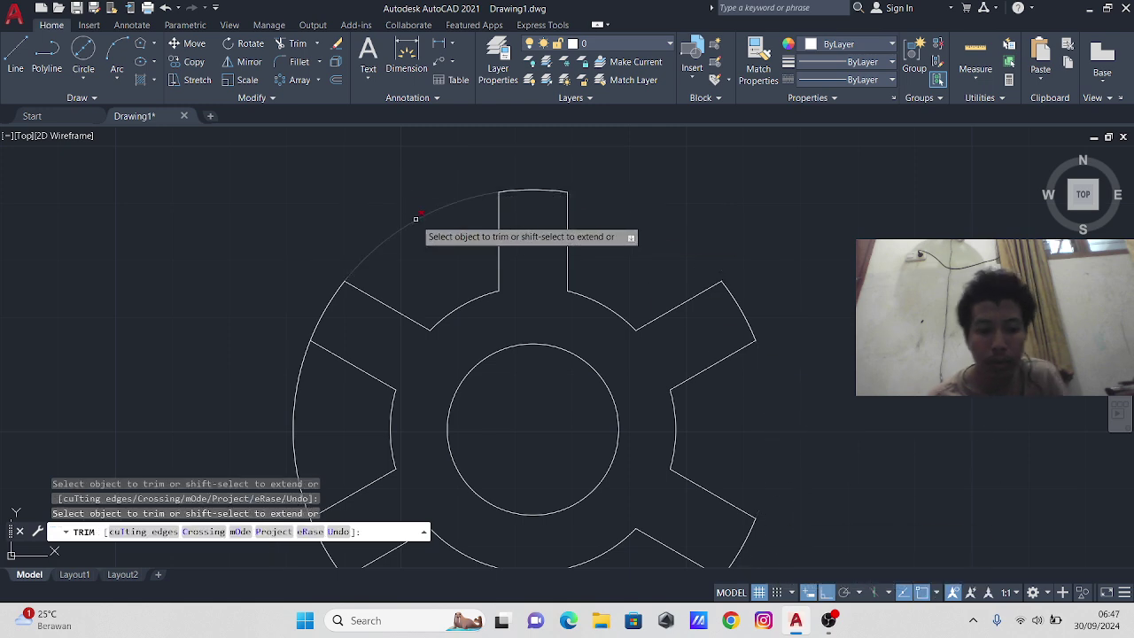
{"action": "key", "text": "ctrl+z"}
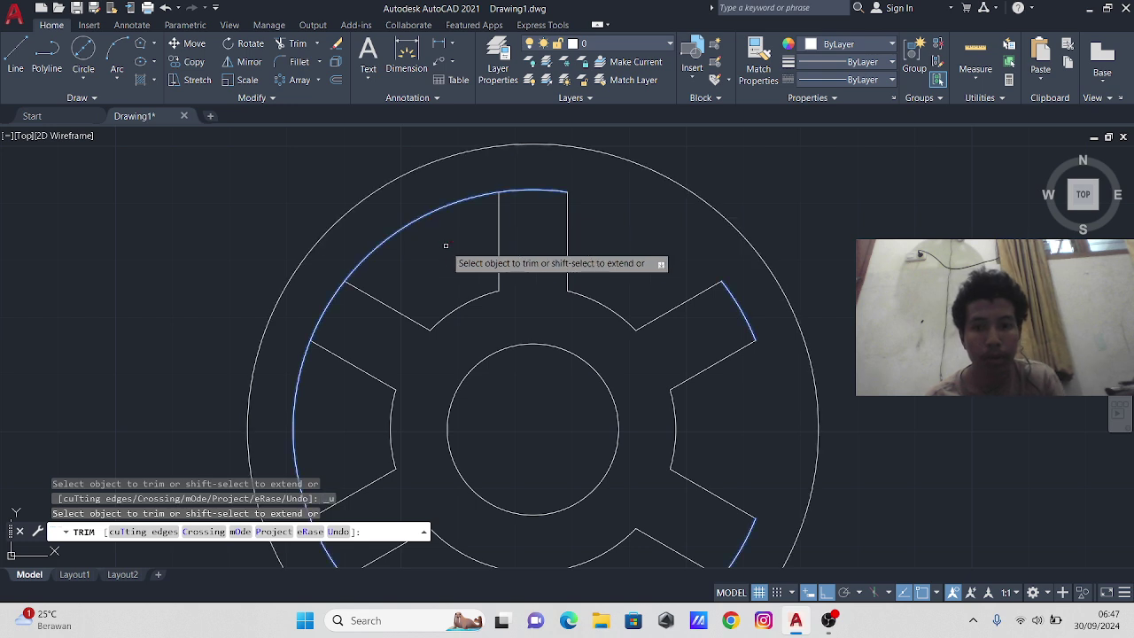
- Trim the remaining upper-left, left and lower ring arcs around the spokes
{"action": "left_click_drag", "start_coordinate": [446, 245], "coordinate": [405, 228]}
{"action": "mouse_move", "coordinate": [329, 336]}
{"action": "left_mouse_down"}
{"action": "mouse_move", "coordinate": [320, 406]}
{"action": "mouse_move", "coordinate": [340, 425]}
{"action": "left_mouse_up"}
{"action": "middle_click_drag", "start_coordinate": [365, 511], "coordinate": [354, 369]}
{"action": "mouse_move", "coordinate": [355, 369]}
{"action": "left_mouse_down"}
{"action": "mouse_move", "coordinate": [373, 461]}
{"action": "mouse_move", "coordinate": [567, 500]}
{"action": "mouse_move", "coordinate": [673, 443]}
{"action": "left_mouse_up"}
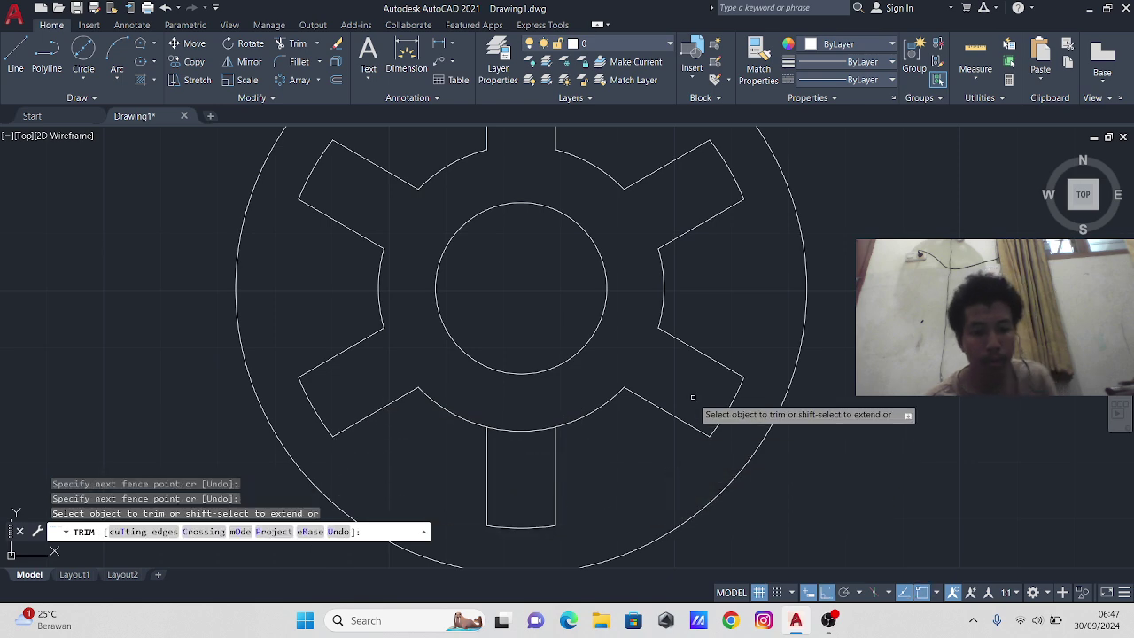
{"action": "left_click", "coordinate": [538, 431]}
{"action": "middle_click_drag", "start_coordinate": [526, 361], "coordinate": [549, 439]}
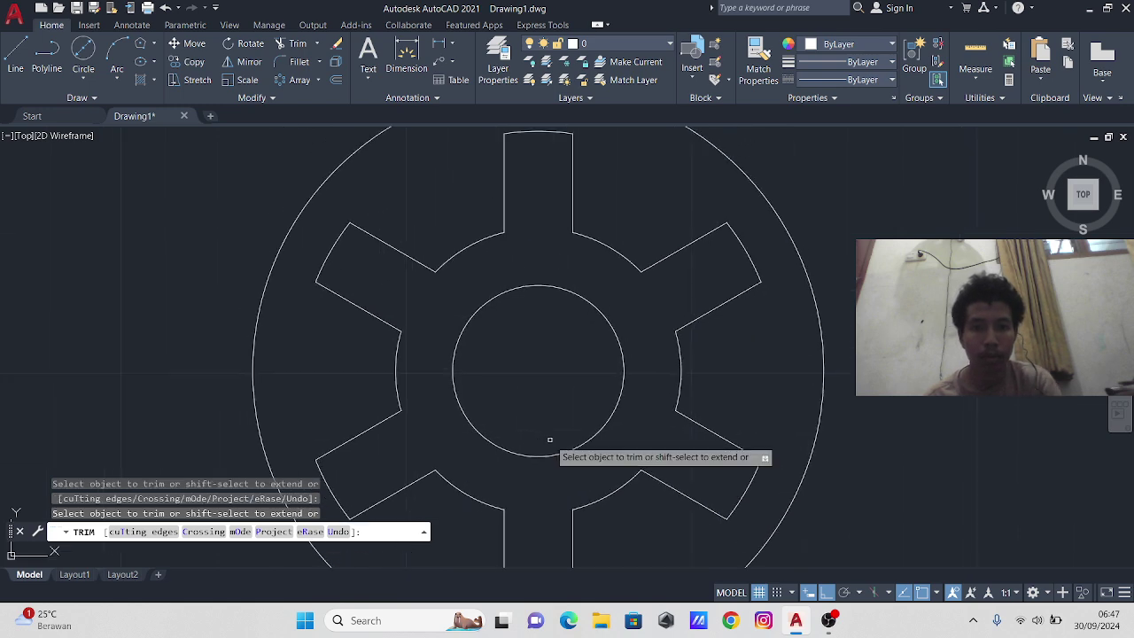
{"action": "scroll", "coordinate": [549, 439], "scroll_direction": "down", "scroll_amount": 3}
{"action": "key", "text": "Escape"}
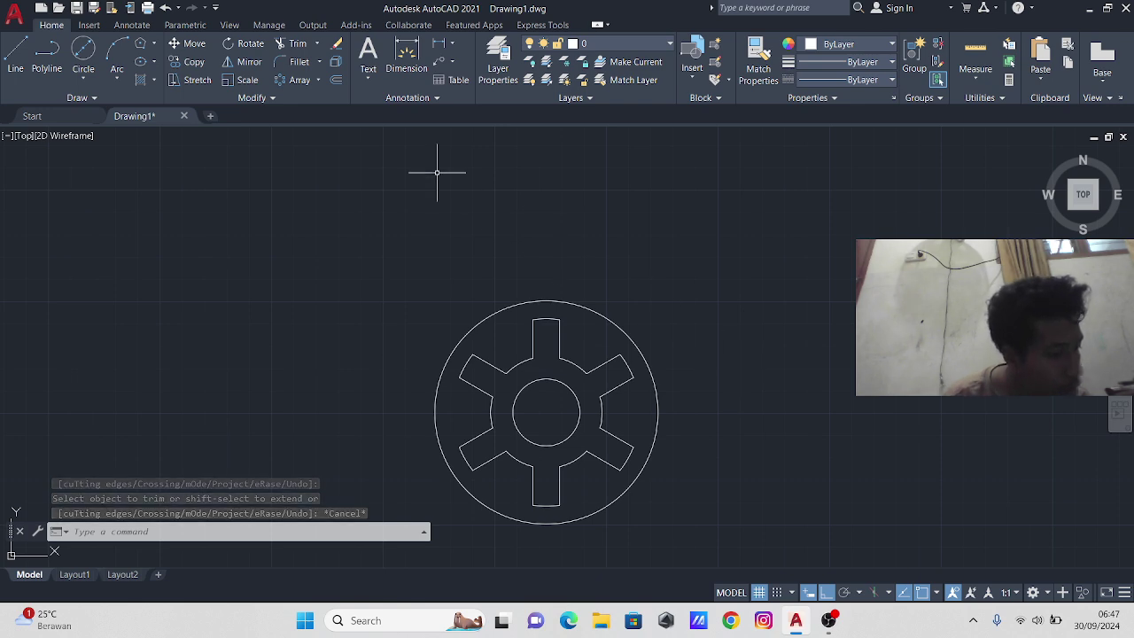
- Draw a 160-diameter circle centred on the gear centre
{"action": "left_click", "coordinate": [83, 53]}
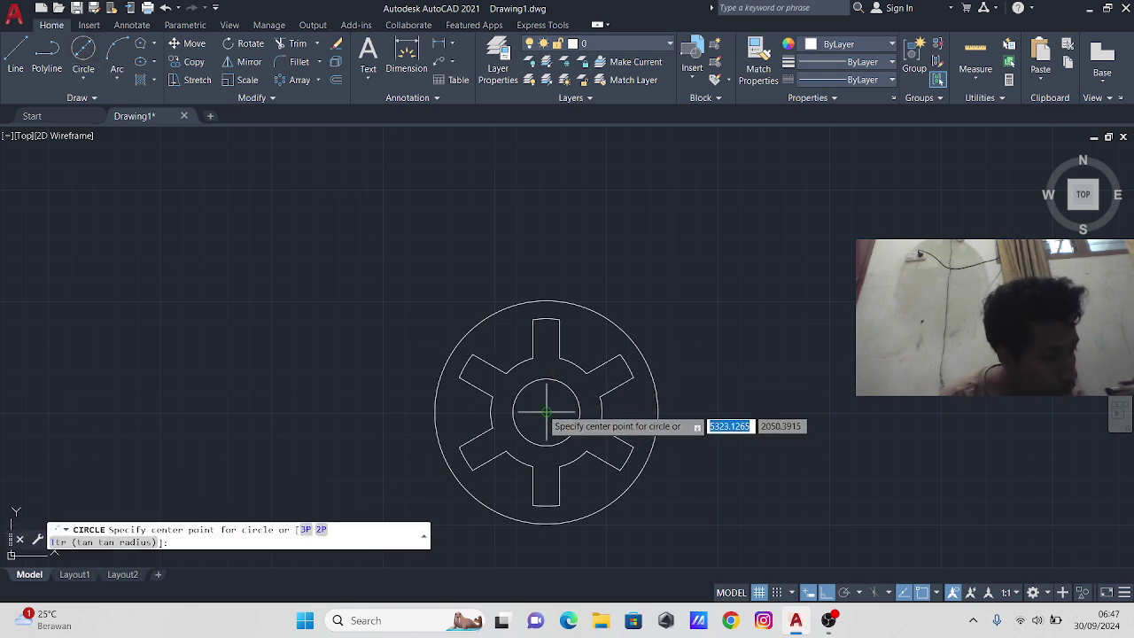
{"action": "left_click", "coordinate": [547, 412]}
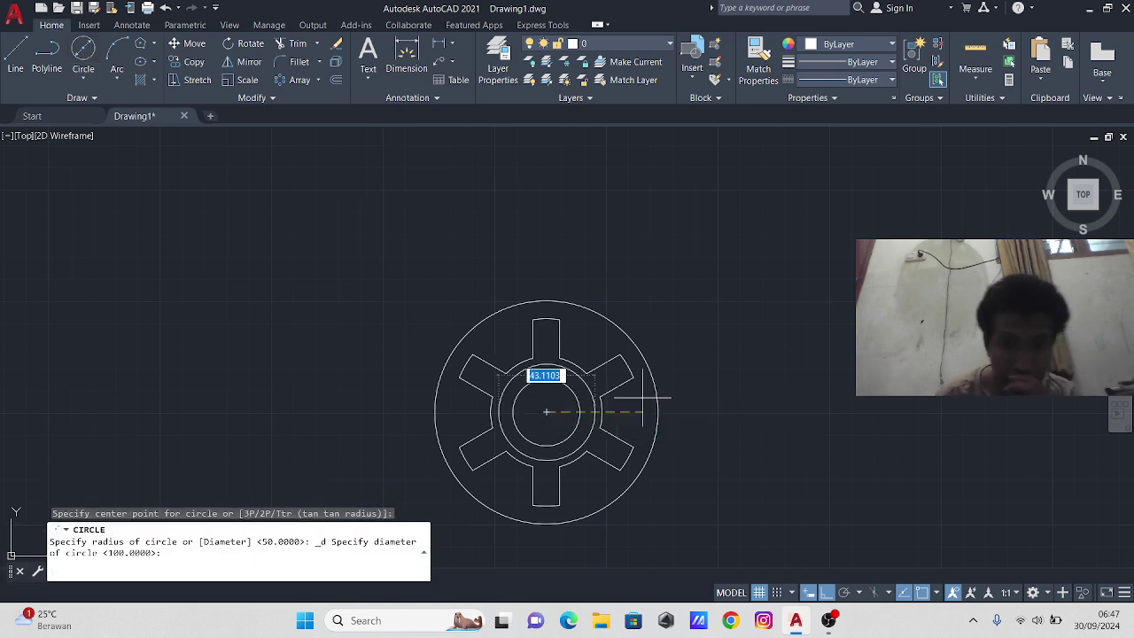
{"action": "type", "text": "160"}
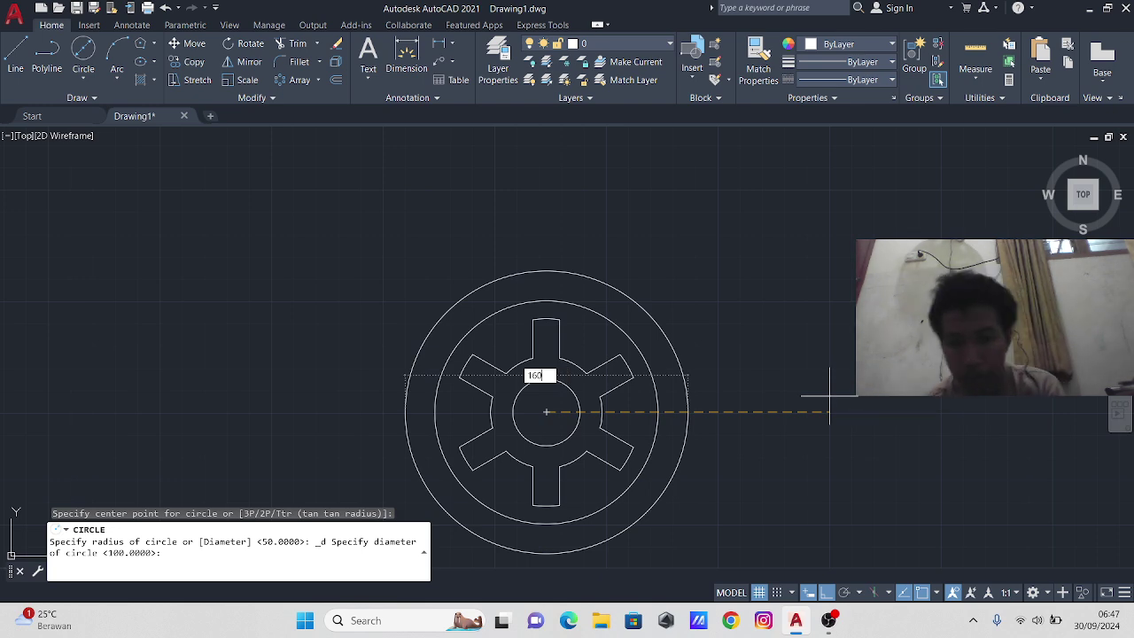
{"action": "key", "text": "Return"}
{"action": "key", "text": "Escape"}
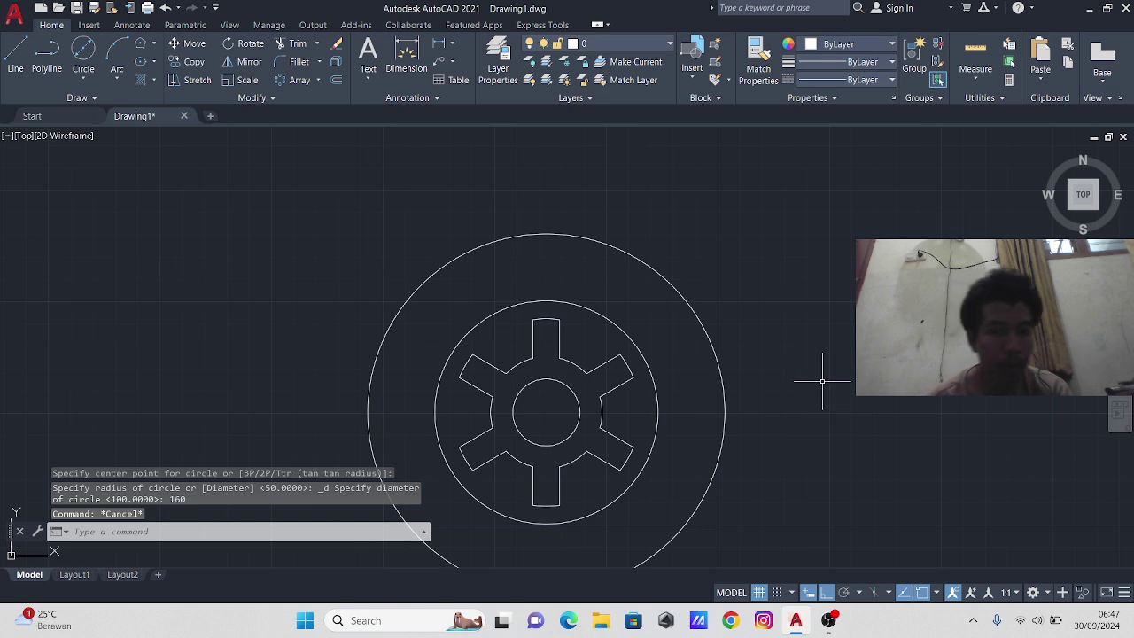
- Draw a vertical line from the middle circle's top up past the outer circle's top
{"action": "left_click", "coordinate": [16, 55]}
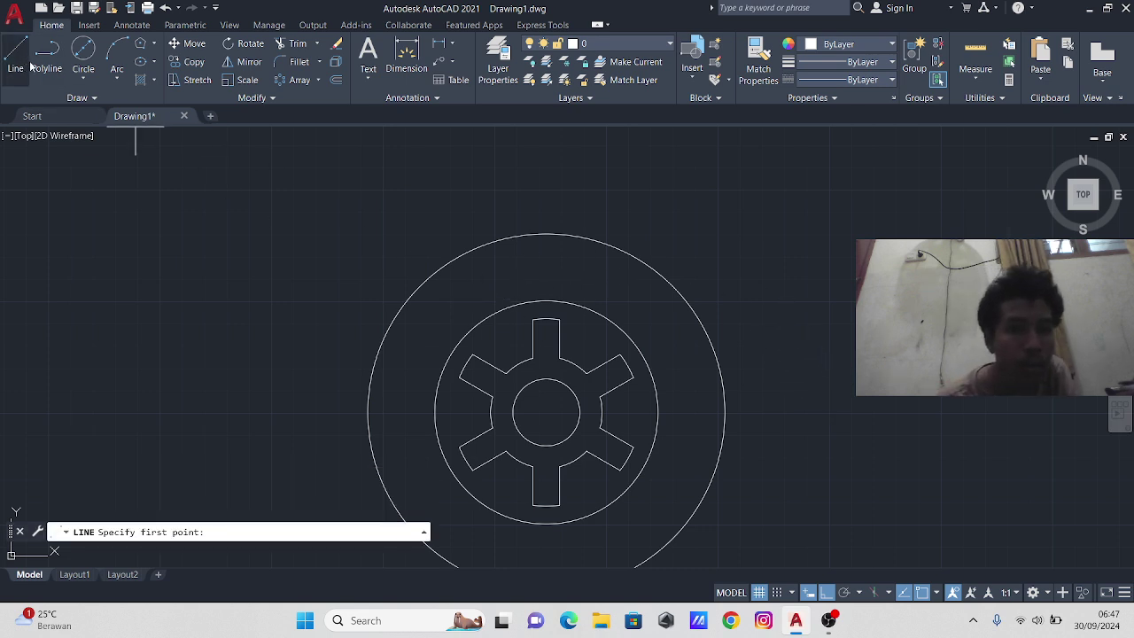
{"action": "left_click", "coordinate": [547, 302]}
{"action": "left_click", "coordinate": [547, 235]}
{"action": "type", "text": "23"}
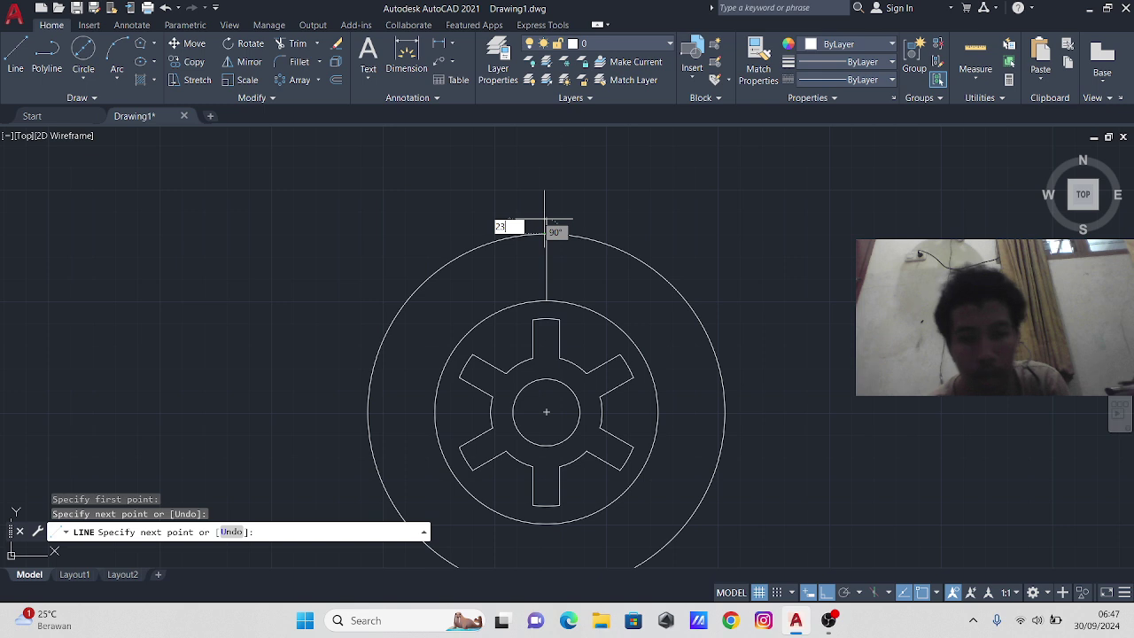
{"action": "key", "text": "Return"}
{"action": "key", "text": "Escape"}
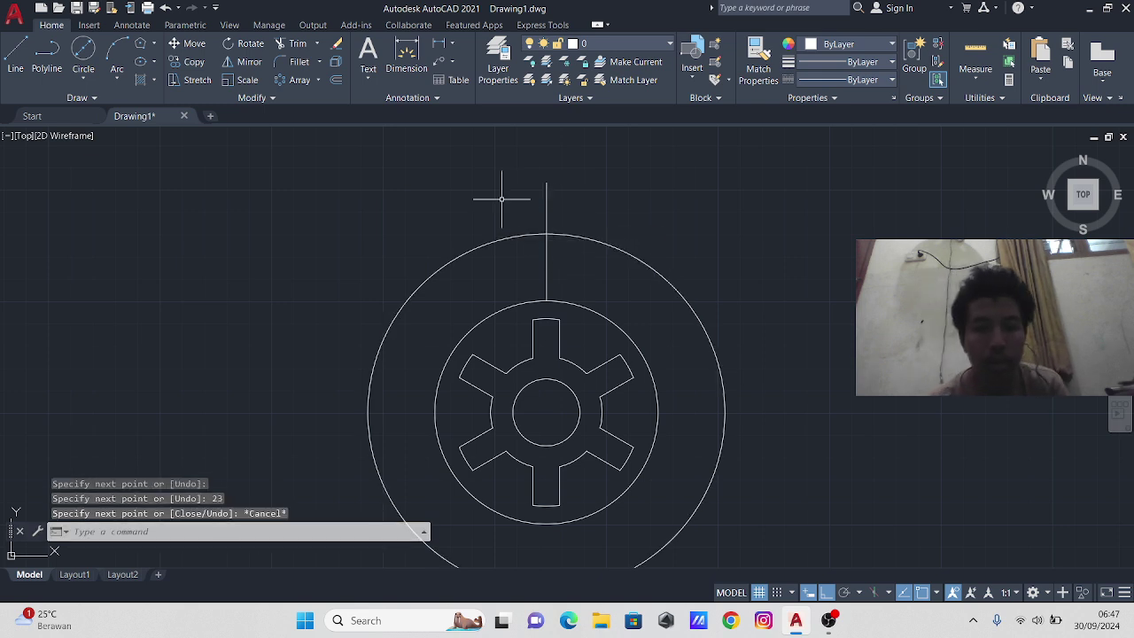
- Join the two vertical line pieces into one continuous line
{"action": "scroll", "coordinate": [502, 195], "scroll_direction": "up", "scroll_amount": 1}
{"action": "scroll", "coordinate": [487, 258], "scroll_direction": "up", "scroll_amount": 1}
{"action": "scroll", "coordinate": [524, 322], "scroll_direction": "up", "scroll_amount": 1}
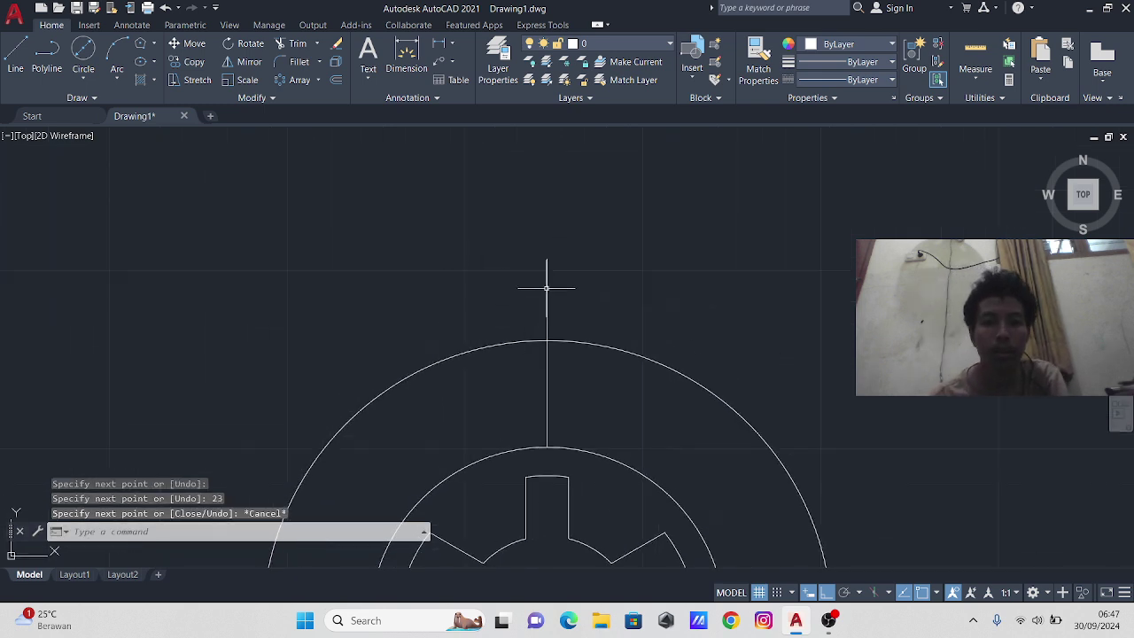
{"action": "left_click", "coordinate": [548, 371]}
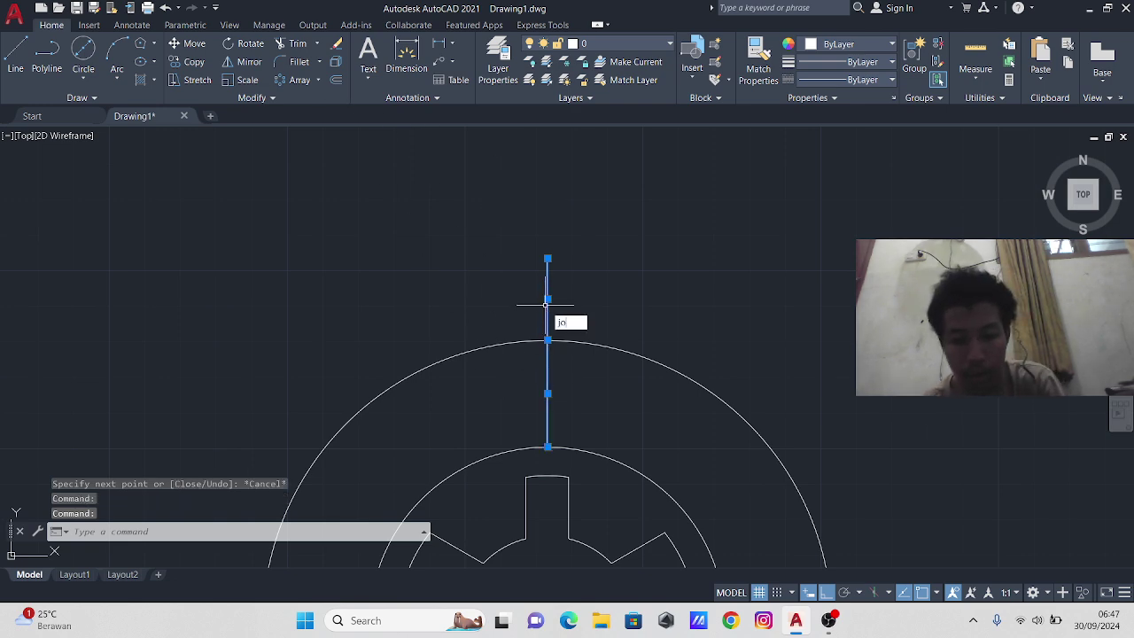
{"action": "key", "text": "Return"}
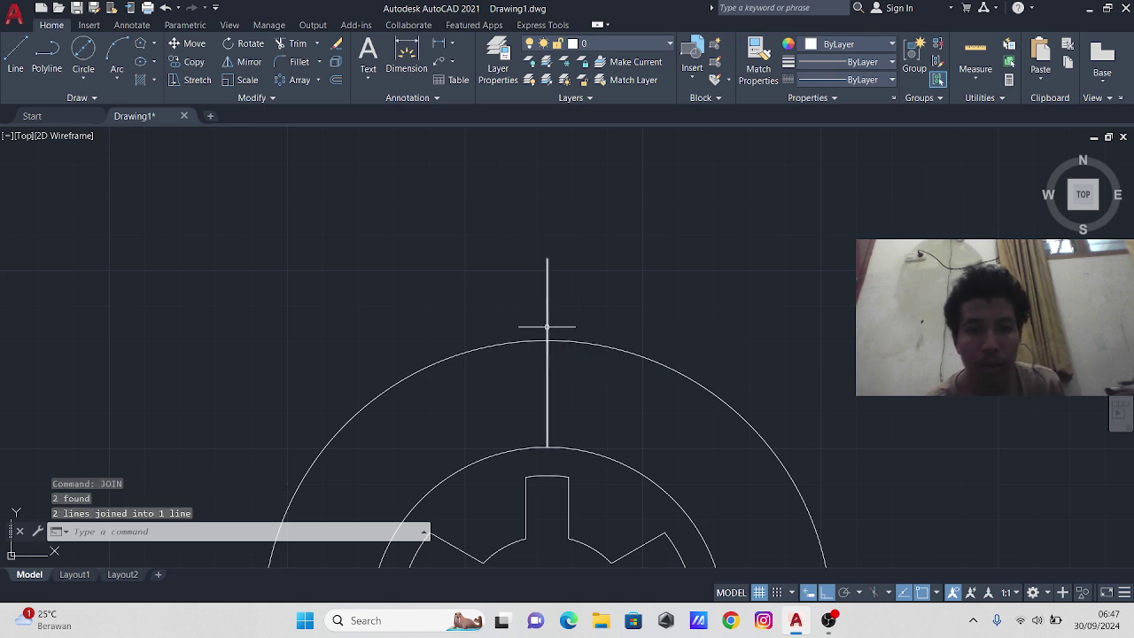
{"action": "left_click", "coordinate": [546, 327]}
{"action": "type", "text": "o"}
{"action": "key", "text": "Return"}
{"action": "type", "text": "21.5"}
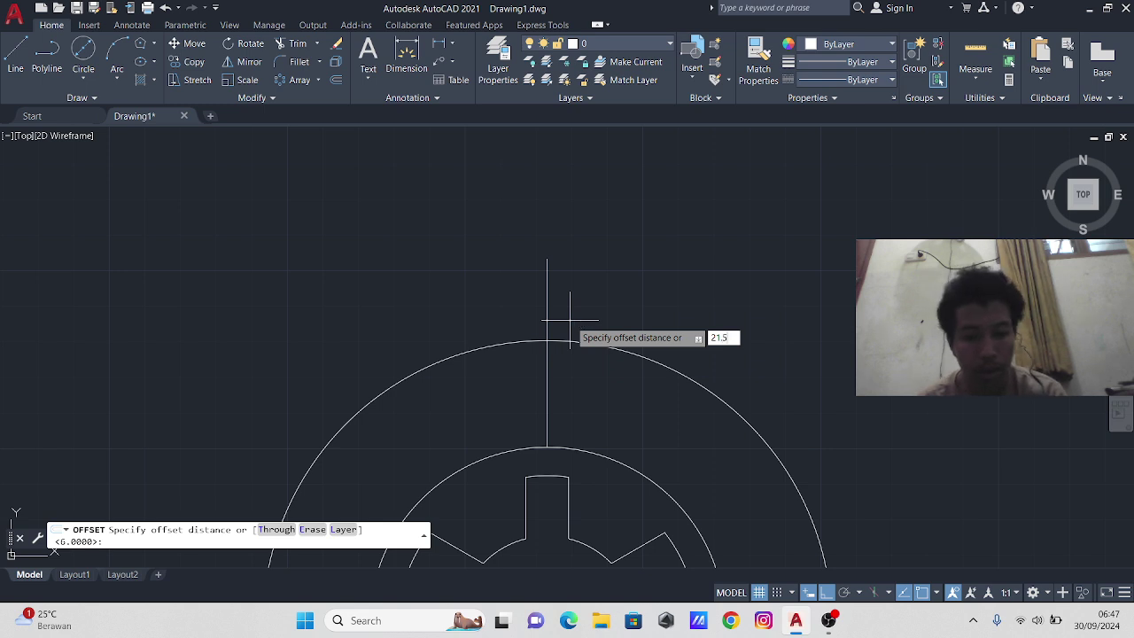
- Offset the vertical line 21.5 to both the right and the left
{"action": "key", "text": "Return"}
{"action": "left_click", "coordinate": [547, 321]}
{"action": "left_click", "coordinate": [561, 321]}
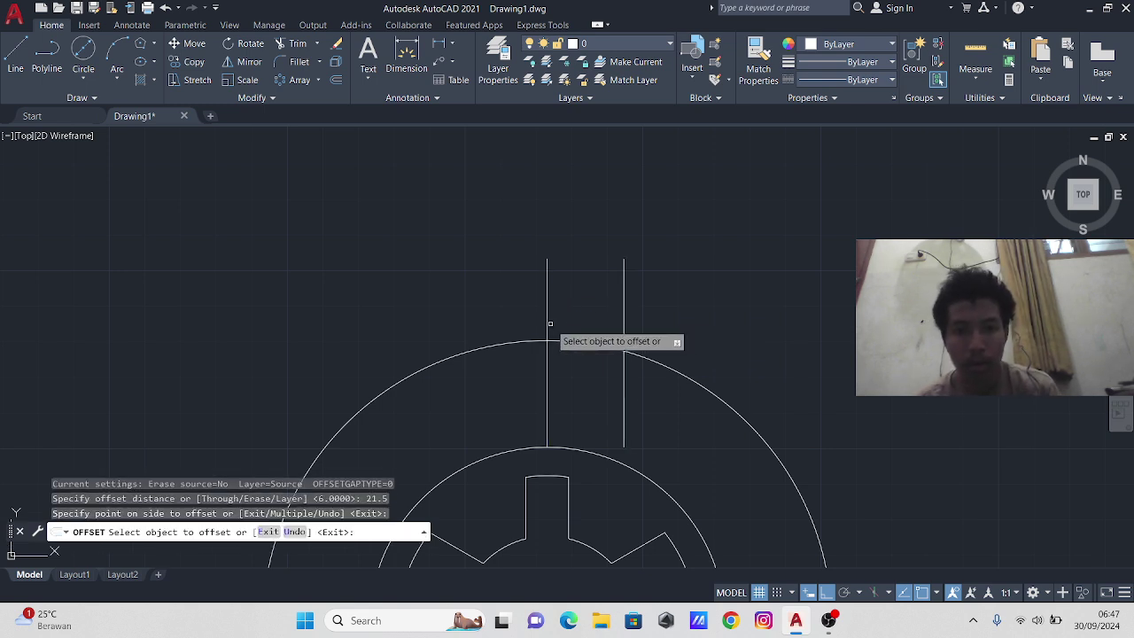
{"action": "left_click", "coordinate": [546, 324]}
{"action": "left_click", "coordinate": [527, 330]}
{"action": "key", "text": "Escape"}
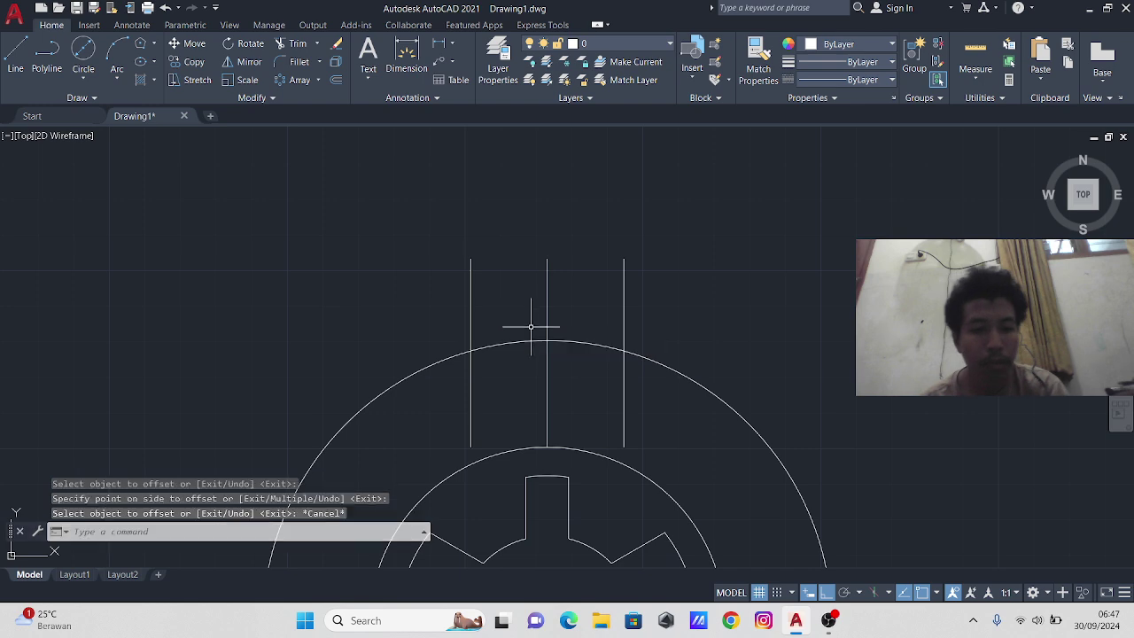
- Trim away the parts of the three lines lying between the two rings
{"action": "left_click", "coordinate": [292, 44]}
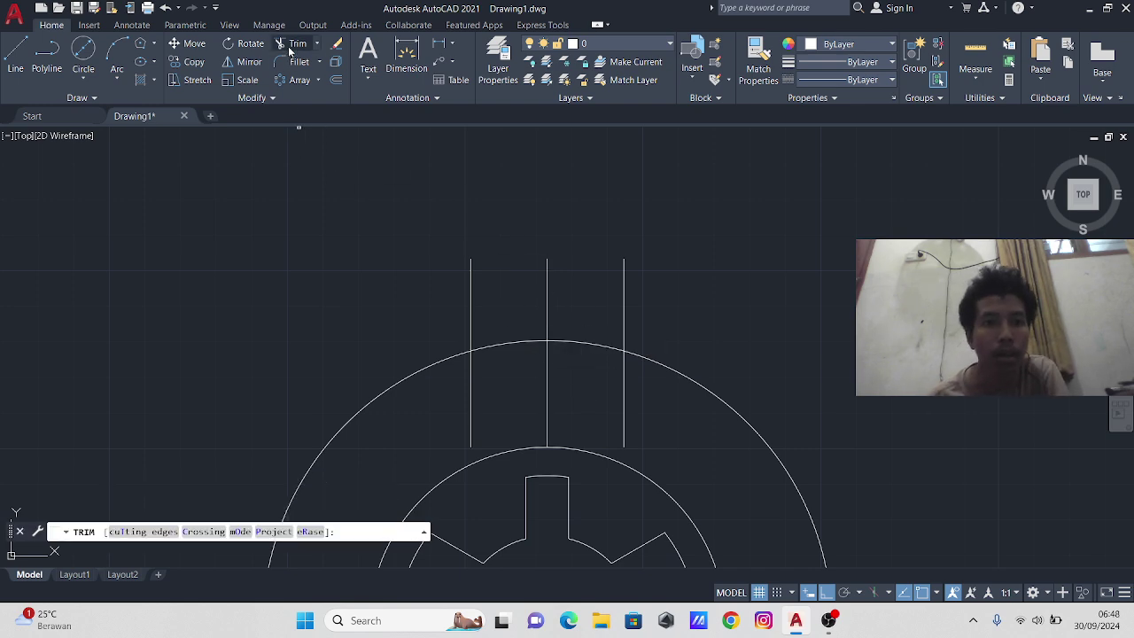
{"action": "left_click_drag", "start_coordinate": [643, 396], "coordinate": [467, 400]}
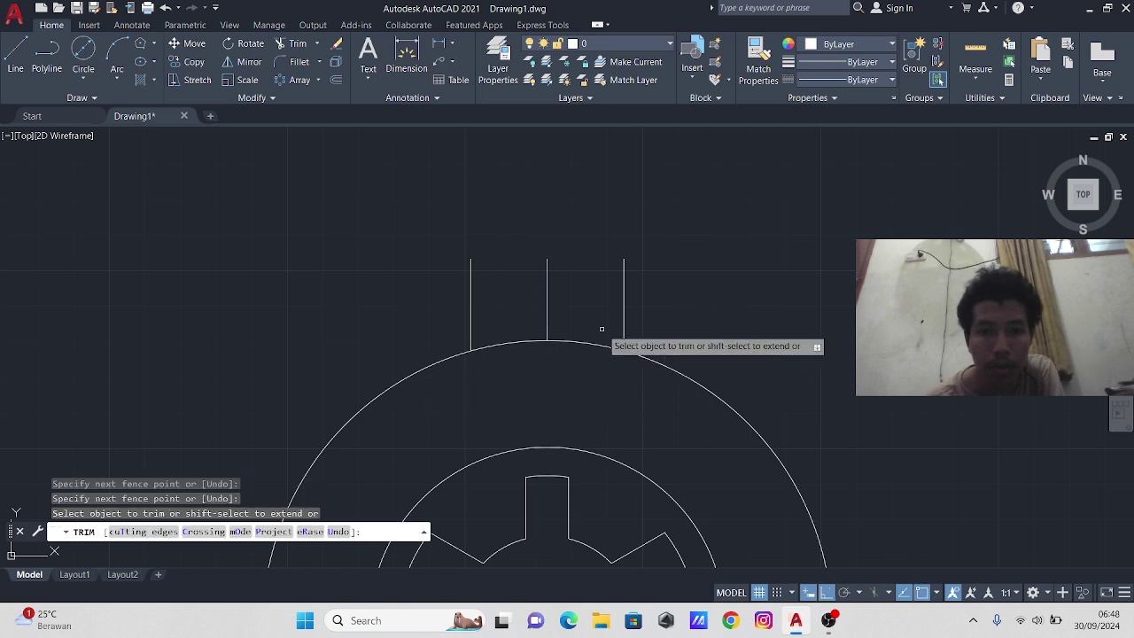
{"action": "left_click", "coordinate": [89, 76]}
- Draw a radius-12 circle above the vertical lines
{"action": "left_click", "coordinate": [123, 106]}
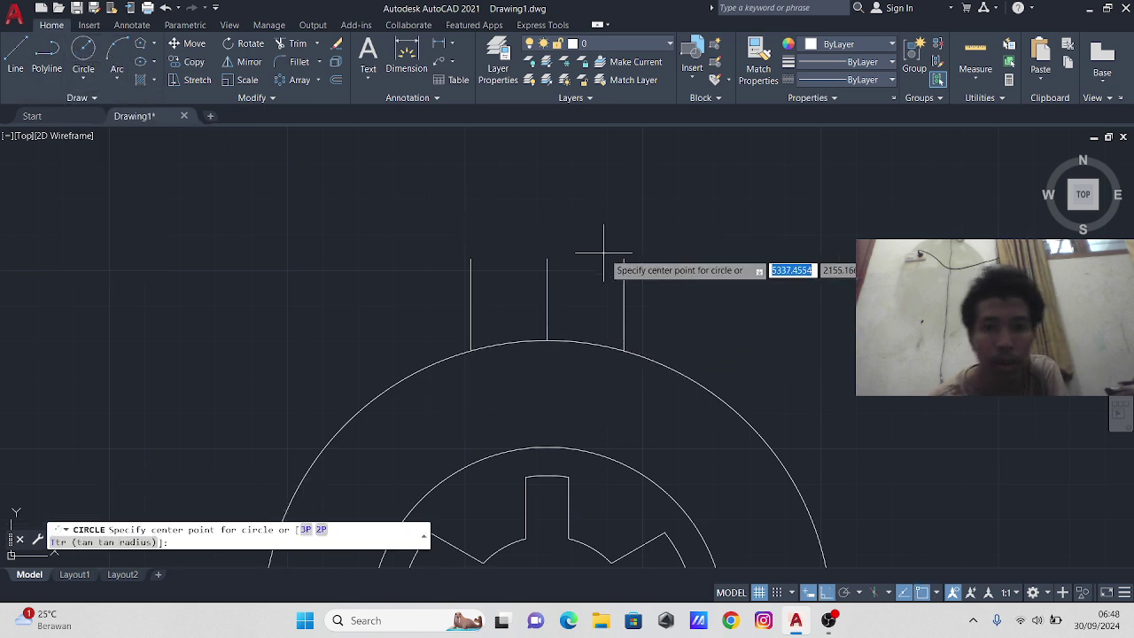
{"action": "left_click", "coordinate": [728, 202]}
{"action": "type", "text": "12"}
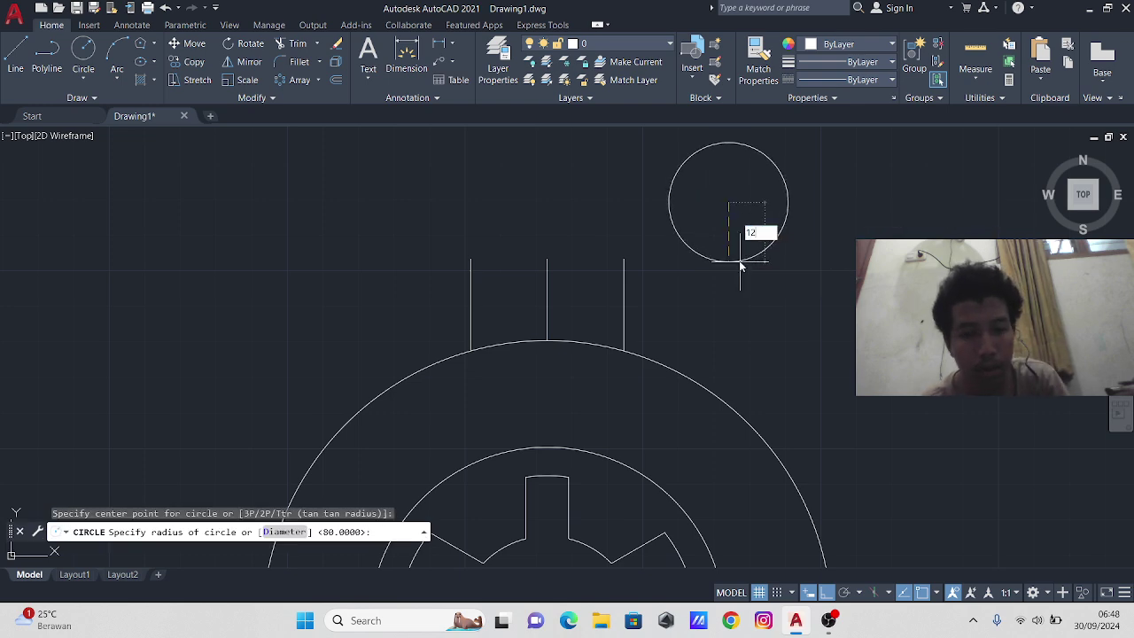
{"action": "key", "text": "Return"}
{"action": "key", "text": "Escape"}
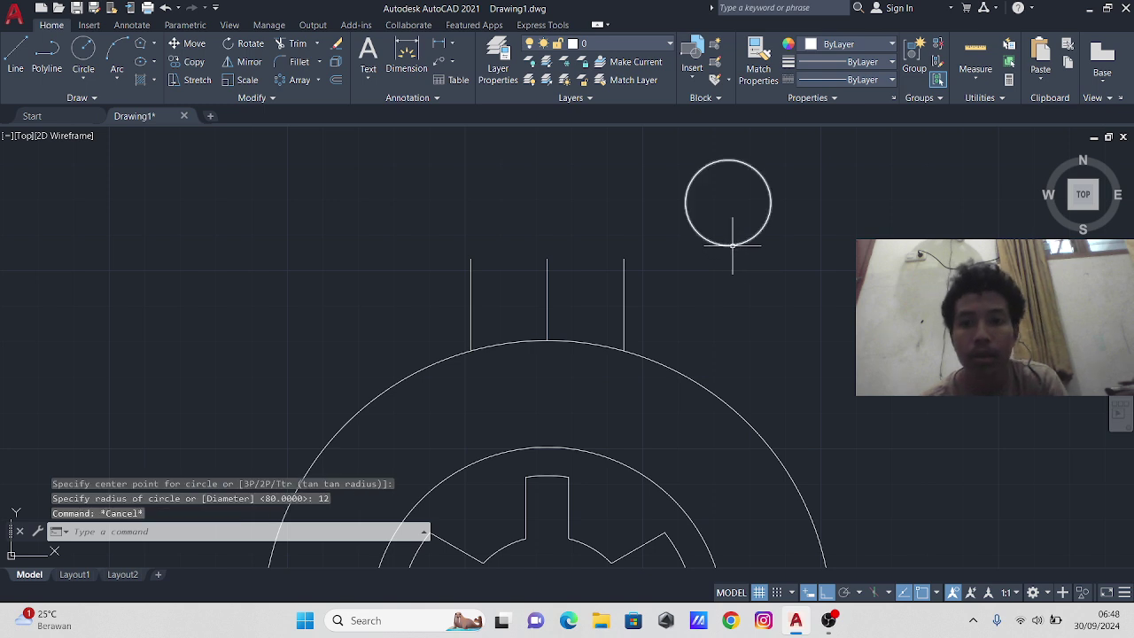
- Move the small circle so its bottom point sits on the right line's top
{"action": "left_click", "coordinate": [732, 244]}
{"action": "left_click", "coordinate": [197, 44]}
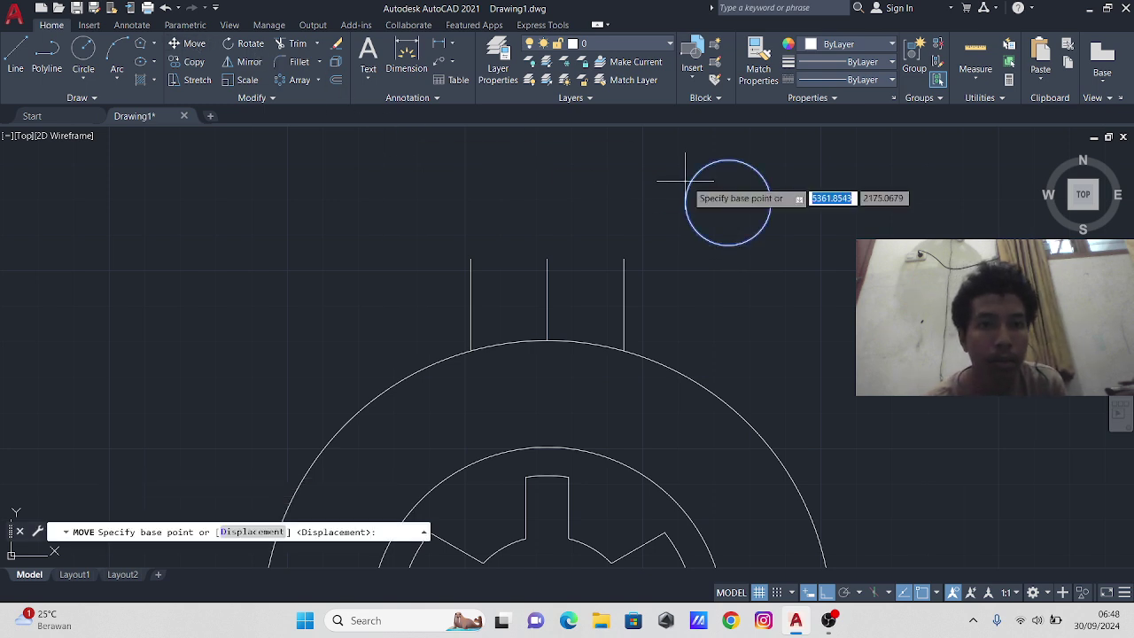
{"action": "left_click", "coordinate": [728, 245]}
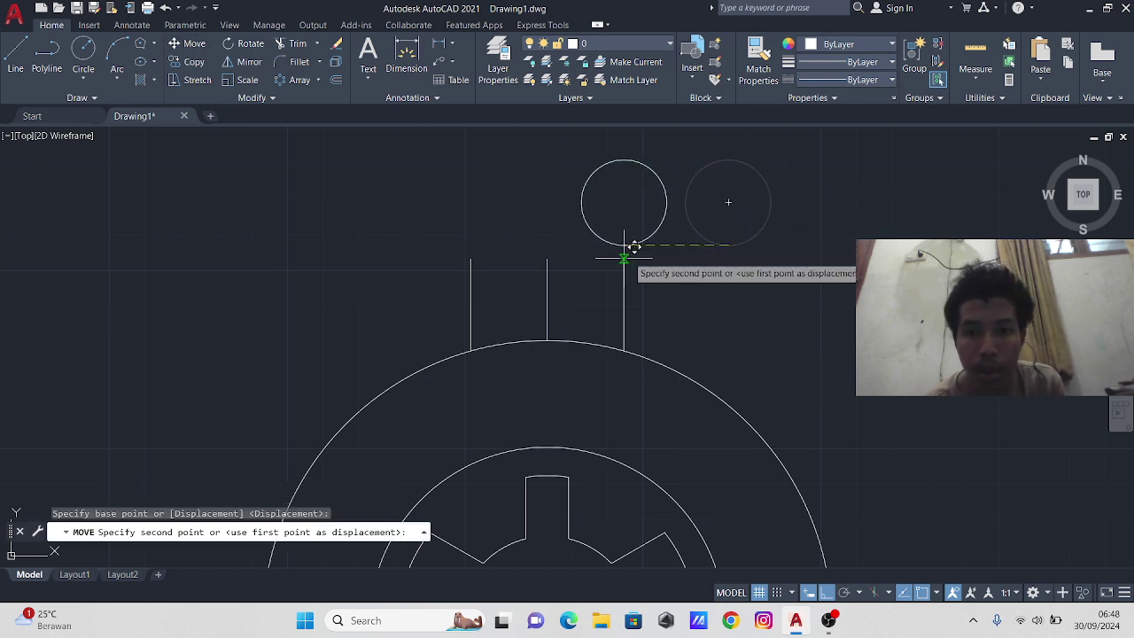
{"action": "left_click", "coordinate": [627, 257]}
{"action": "key", "text": "Escape"}
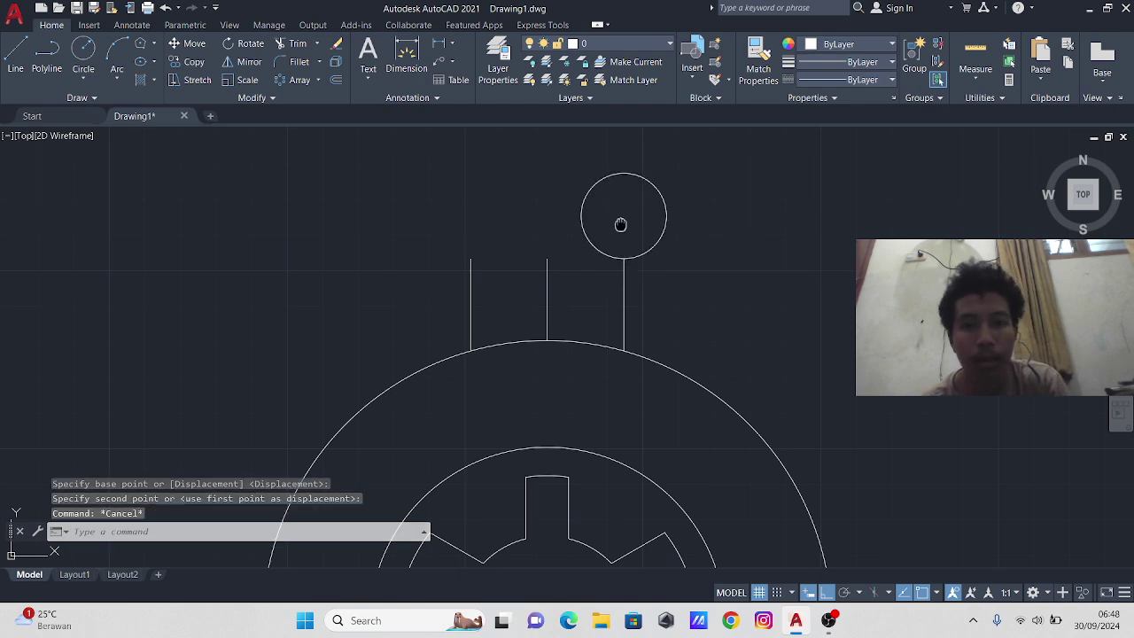
- Draw a 43-unit line leftward and a 31-unit line upward from it
{"action": "middle_click_drag", "start_coordinate": [620, 224], "coordinate": [636, 357]}
{"action": "left_click", "coordinate": [13, 58]}
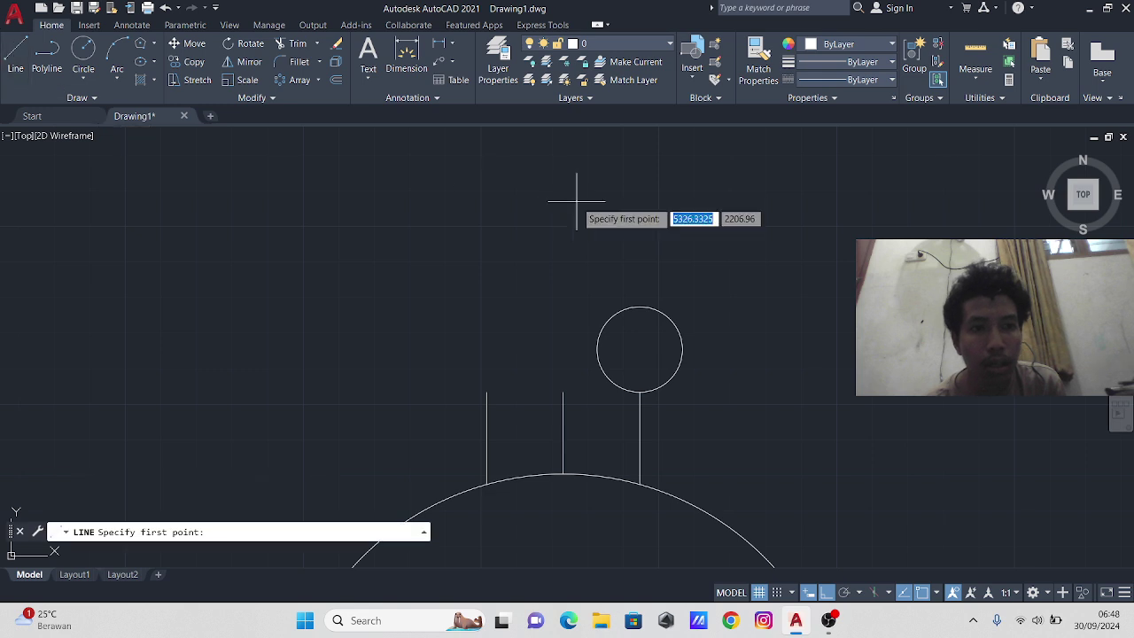
{"action": "left_click", "coordinate": [640, 307]}
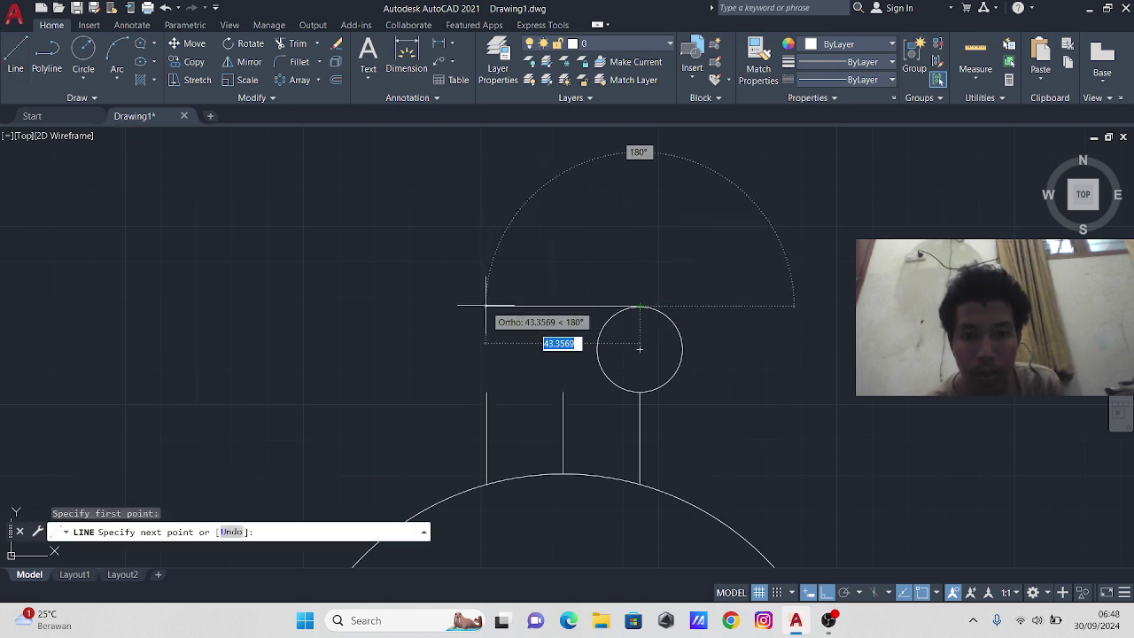
{"action": "type", "text": "43"}
{"action": "key", "text": "Return"}
{"action": "key", "text": "Escape"}
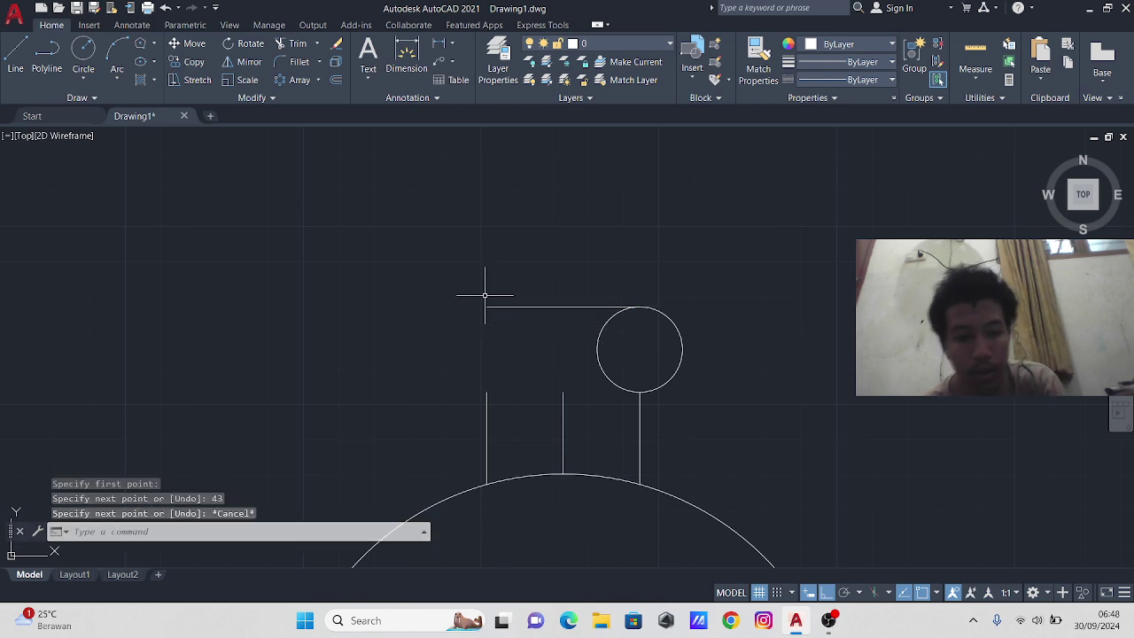
{"action": "right_click", "coordinate": [574, 238]}
{"action": "left_click", "coordinate": [624, 246]}
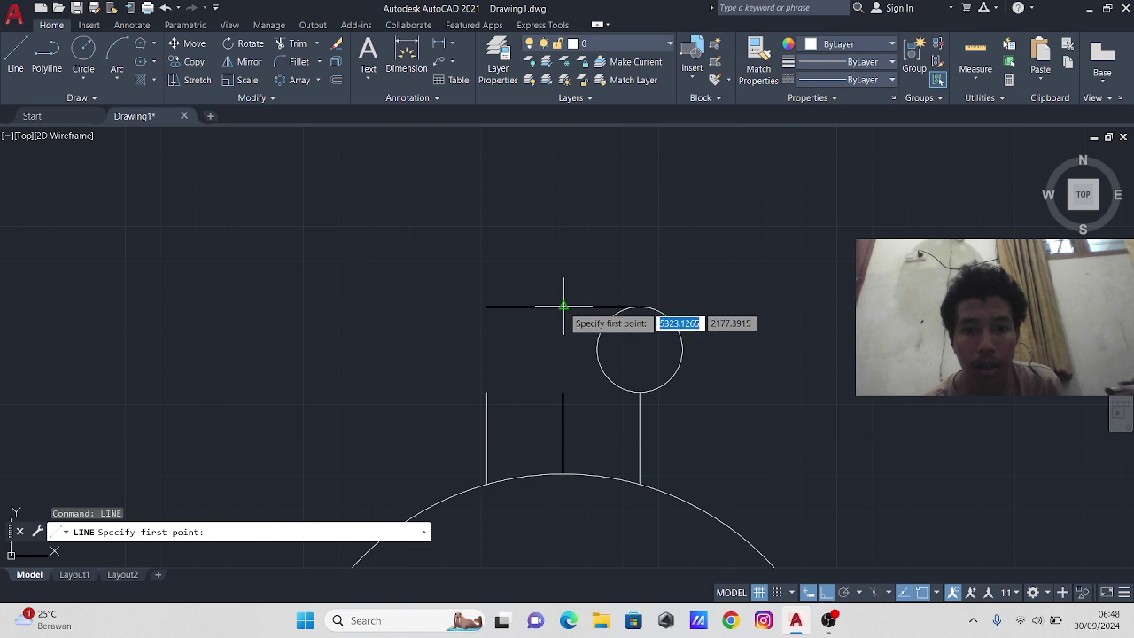
{"action": "left_click", "coordinate": [563, 306]}
{"action": "type", "text": "31"}
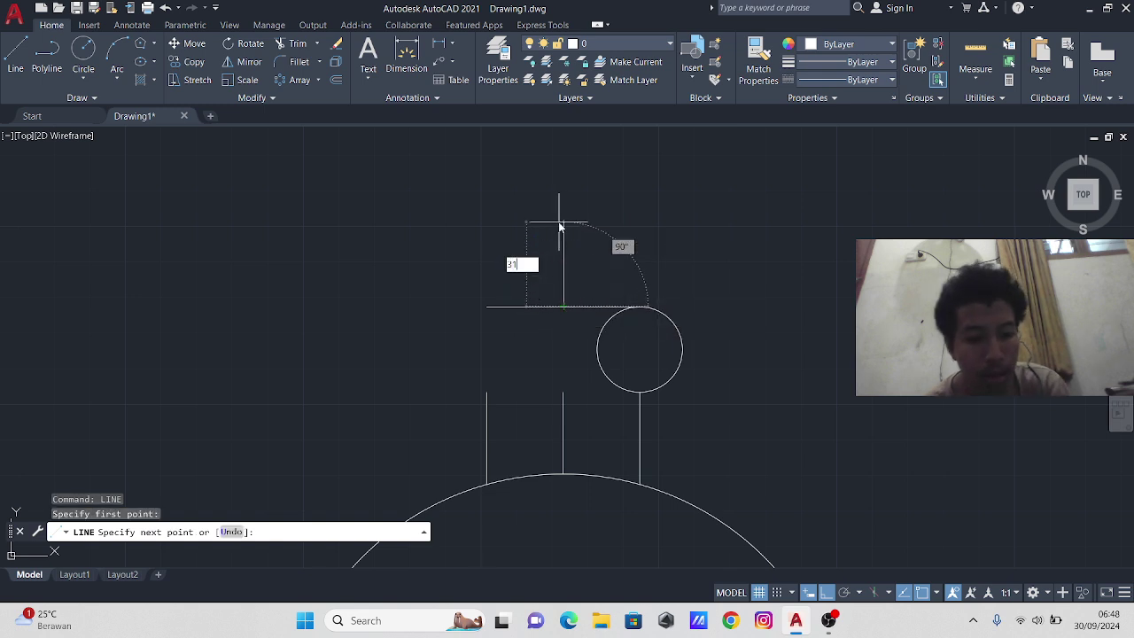
{"action": "key", "text": "Return"}
{"action": "key", "text": "Escape"}
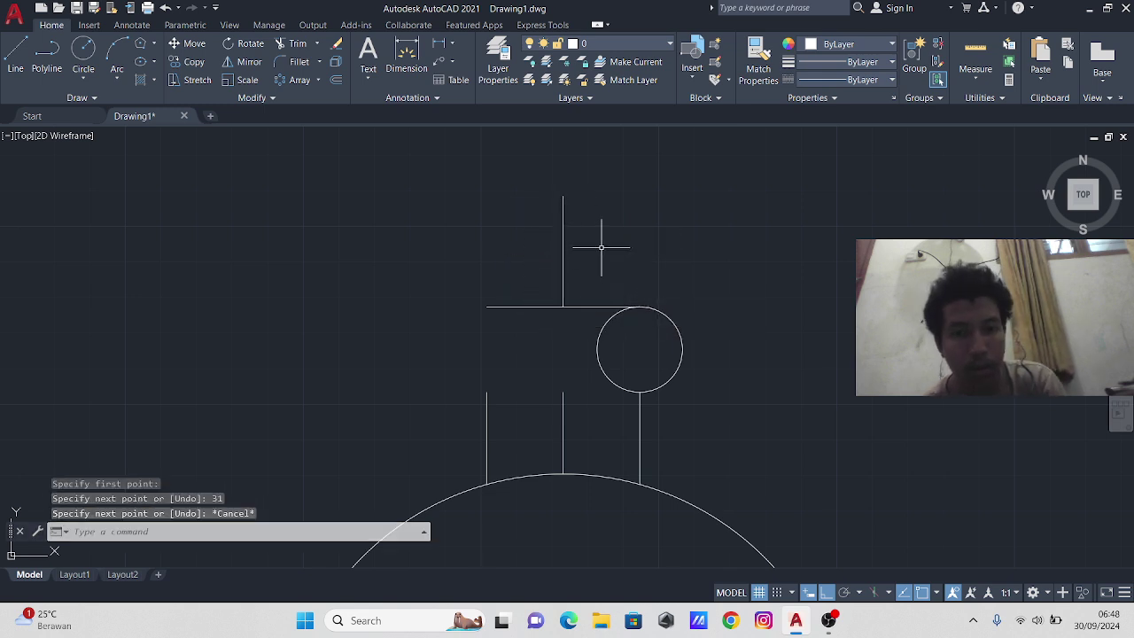
- Add a 15.5-unit line to the right from the vertical's base, then delete the 43-unit line
{"action": "right_click", "coordinate": [716, 247]}
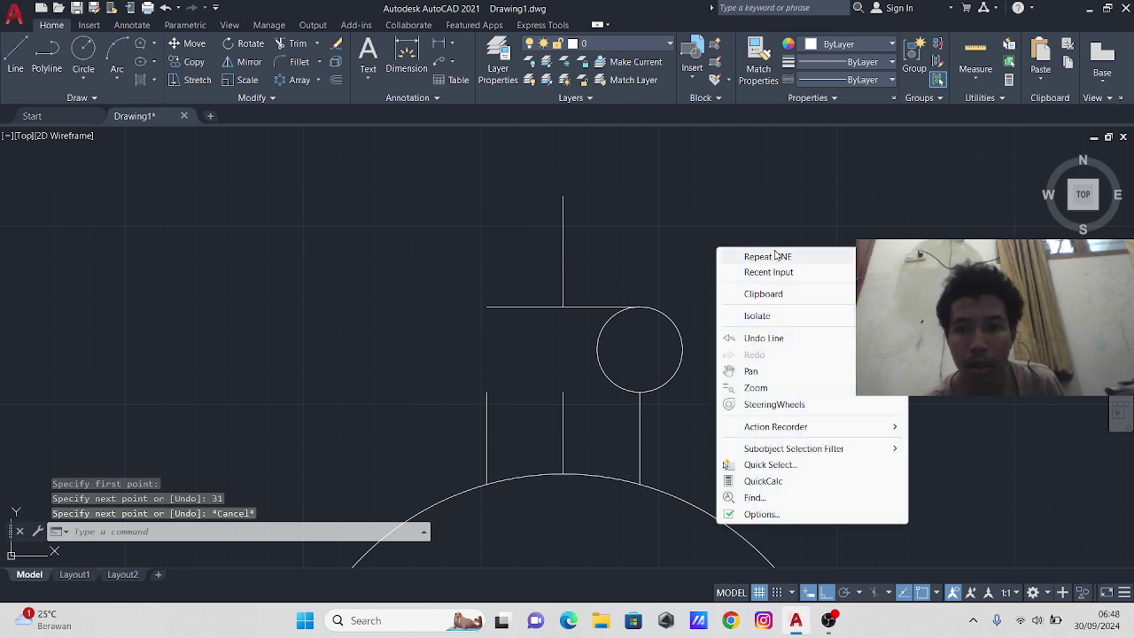
{"action": "left_click", "coordinate": [789, 257]}
{"action": "left_click", "coordinate": [563, 307]}
{"action": "type", "text": "15"}
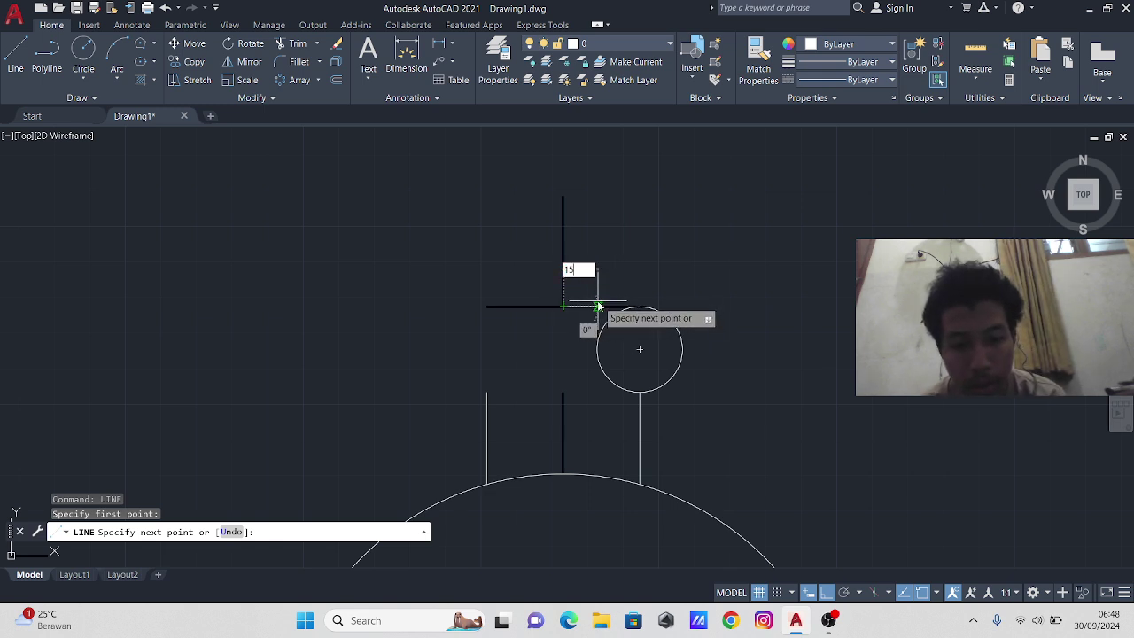
{"action": "type", "text": ".5"}
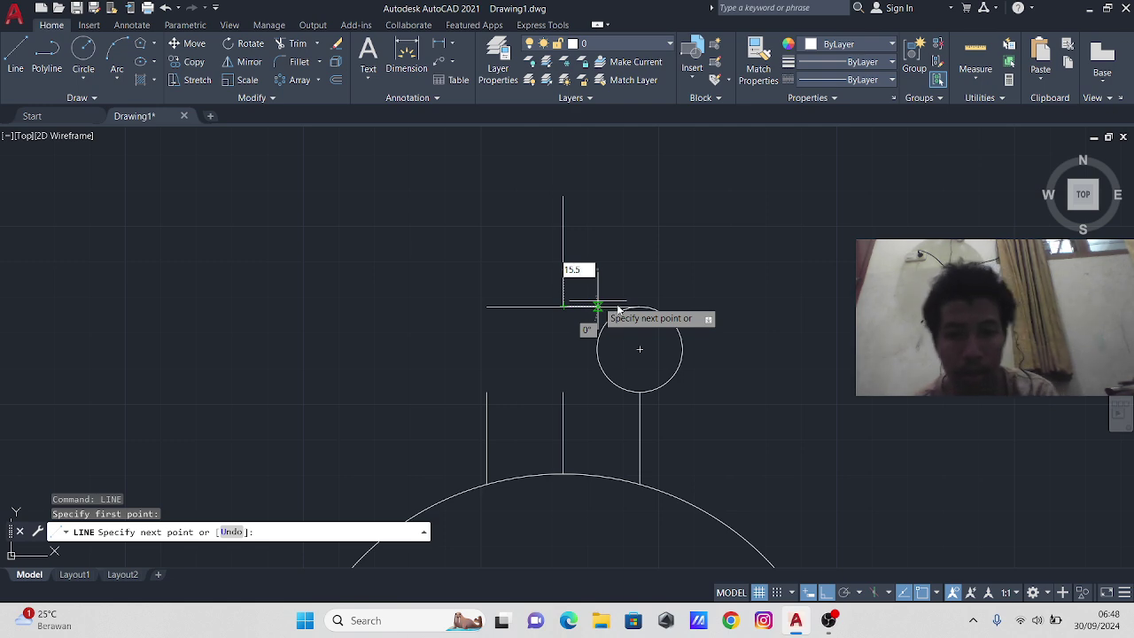
{"action": "key", "text": "Return"}
{"action": "key", "text": "Escape"}
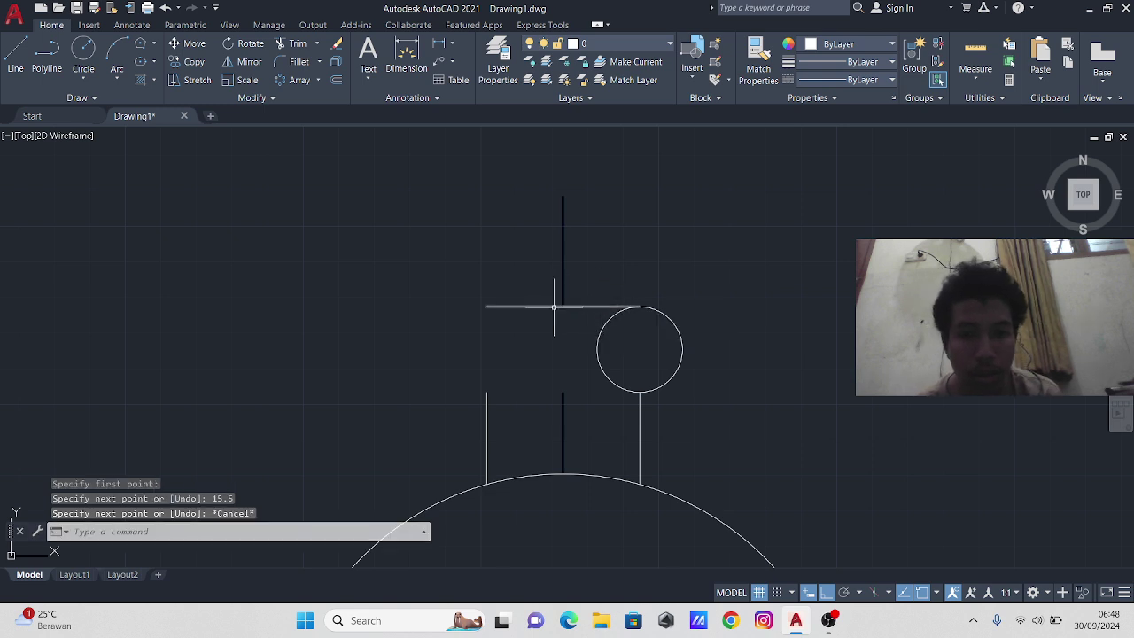
{"action": "left_click", "coordinate": [554, 307]}
{"action": "key", "text": "Delete"}
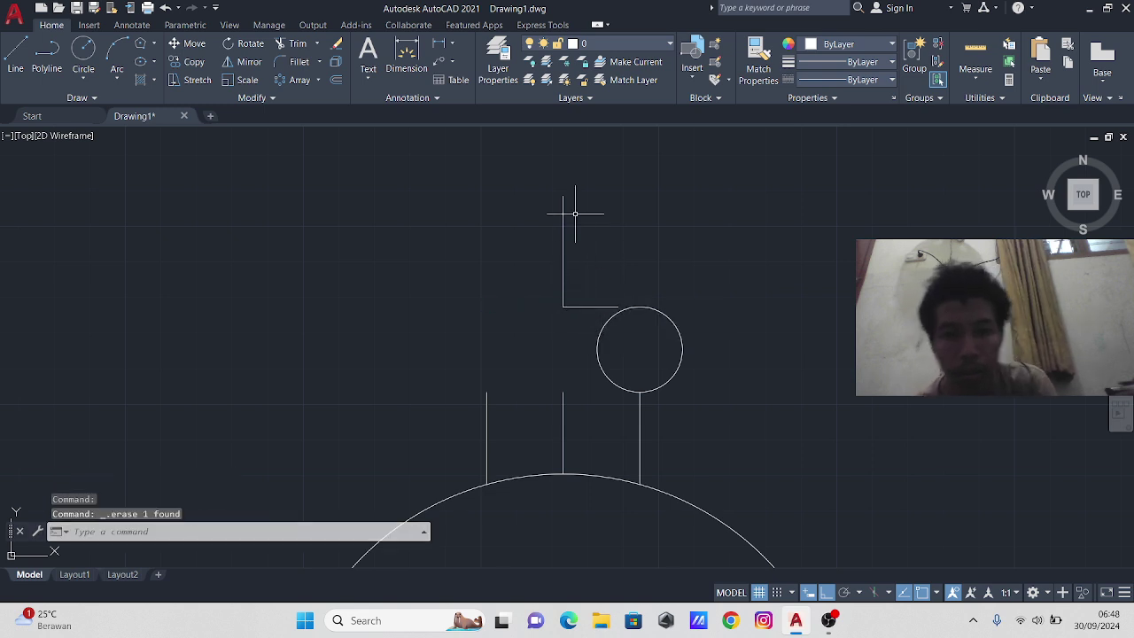
{"action": "left_click", "coordinate": [16, 58]}
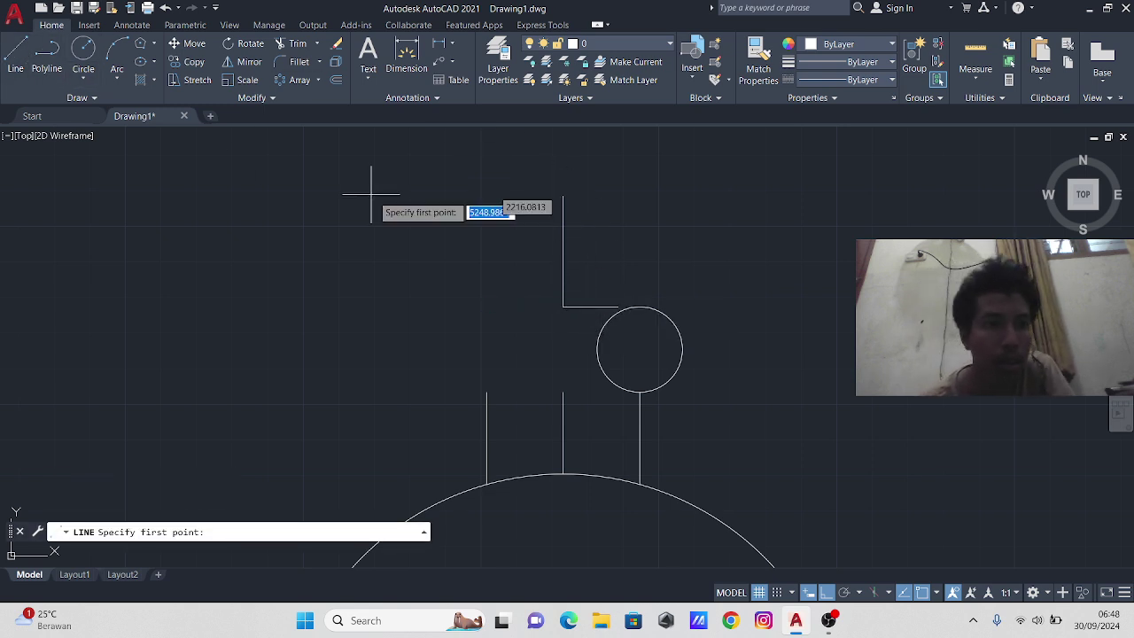
- Draw a 60-unit angled line from the vertical line's top with polar tracking, then undo it
{"action": "left_click", "coordinate": [563, 196]}
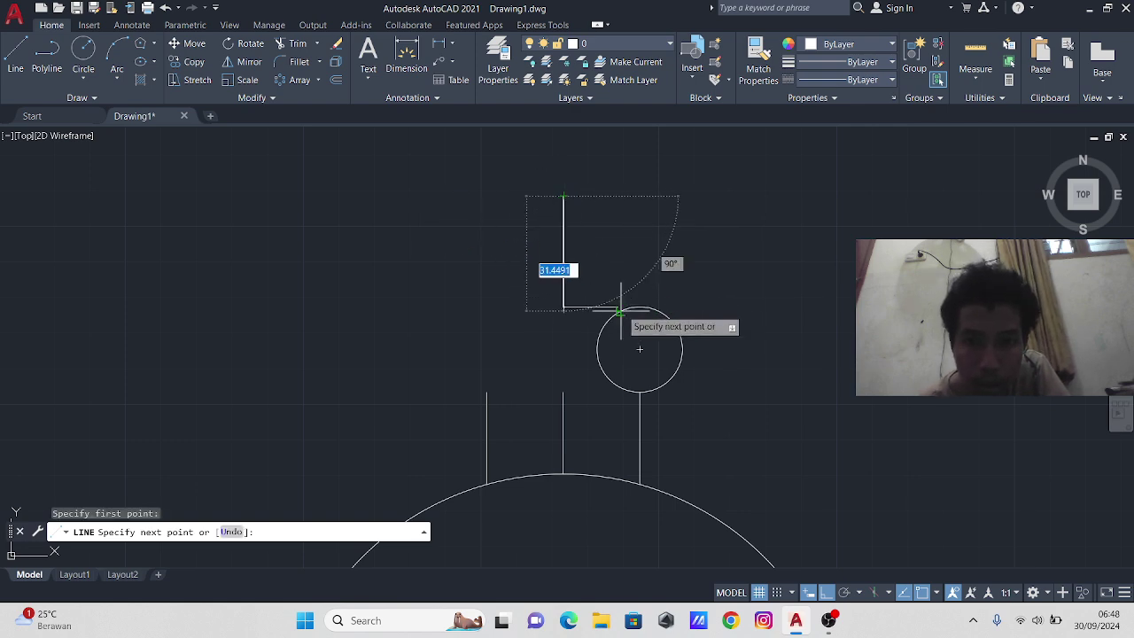
{"action": "left_click", "coordinate": [843, 592]}
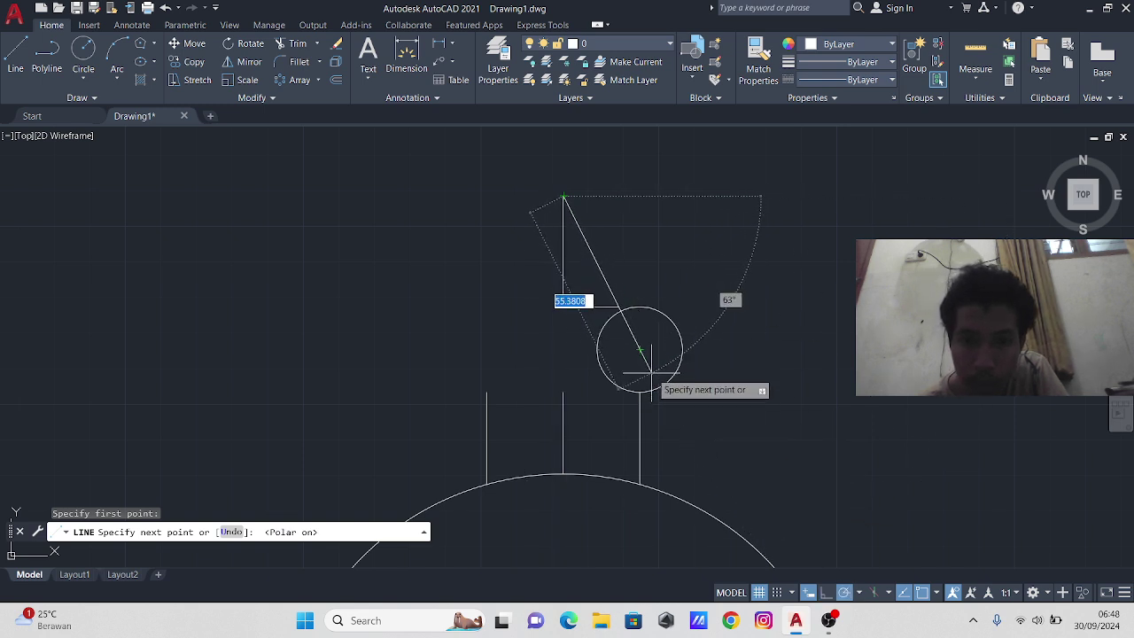
{"action": "scroll", "coordinate": [645, 363], "scroll_direction": "up", "scroll_amount": 2}
{"action": "scroll", "coordinate": [644, 364], "scroll_direction": "up", "scroll_amount": 2}
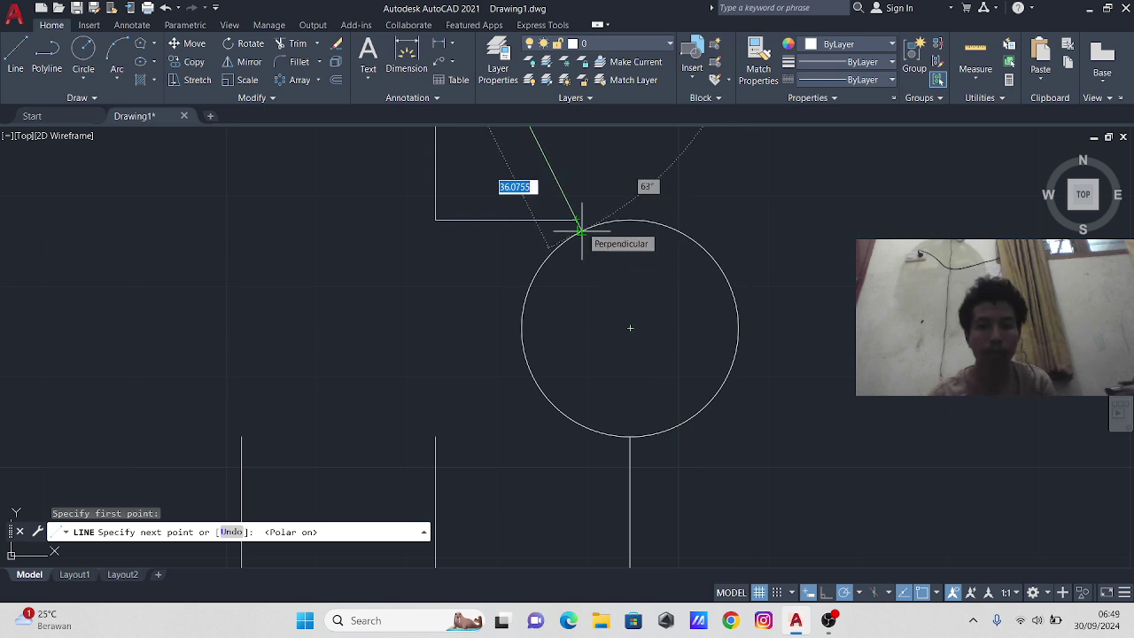
{"action": "type", "text": "60"}
{"action": "key", "text": "Return"}
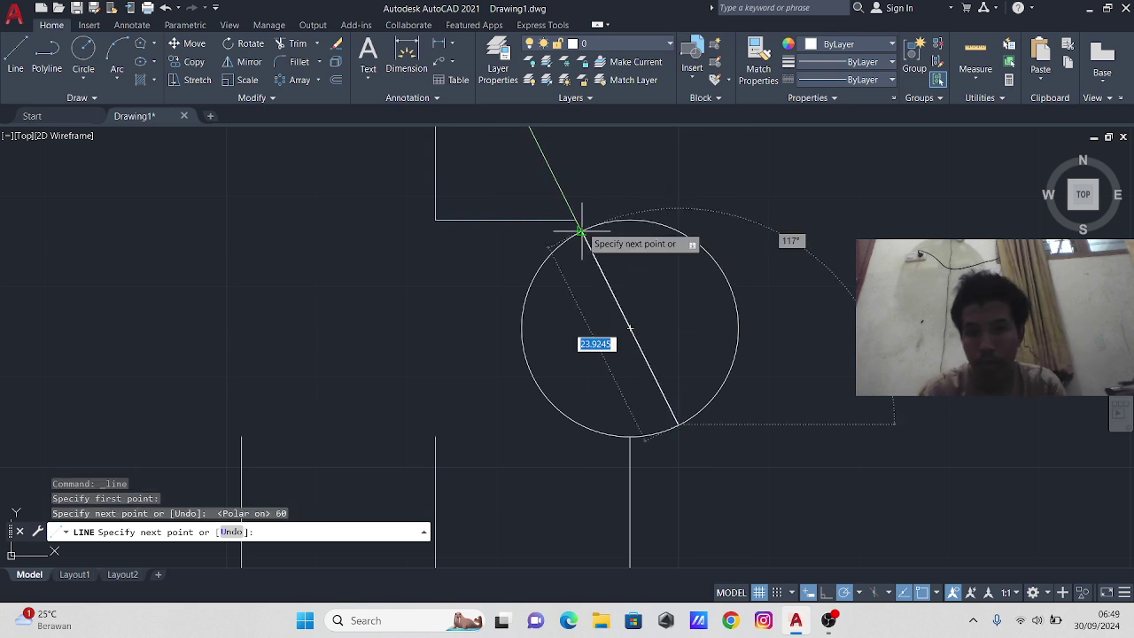
{"action": "key", "text": "Escape"}
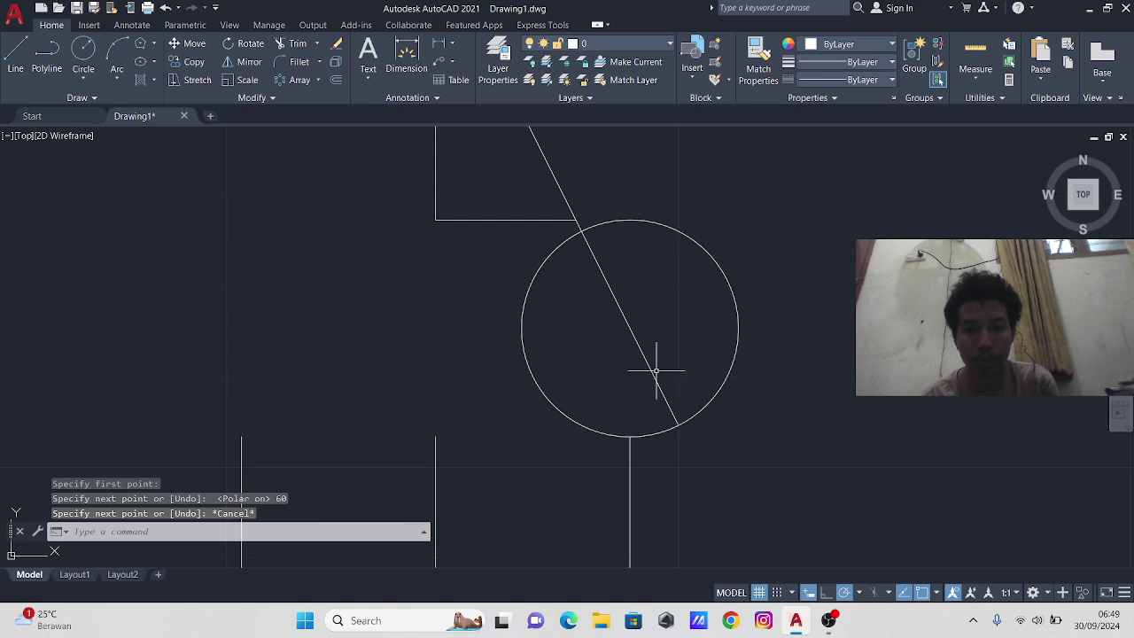
{"action": "key", "text": "ctrl+z"}
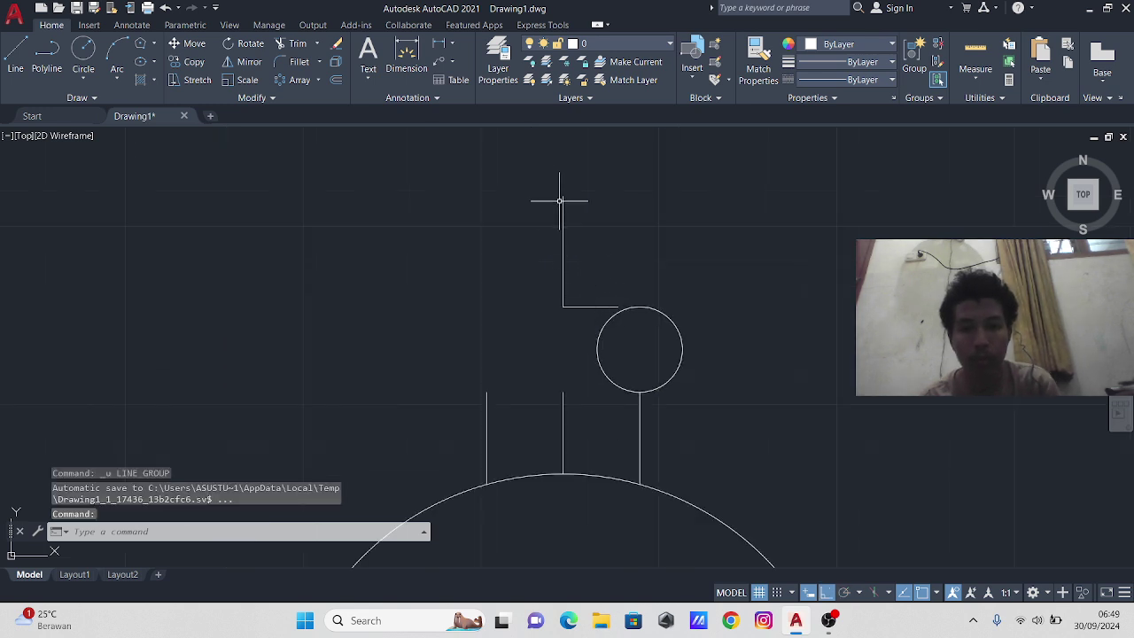
- Draw a 70-unit line at 63° from the vertical edge's top using polar tracking
{"action": "right_click", "coordinate": [560, 201]}
{"action": "left_click", "coordinate": [15, 58]}
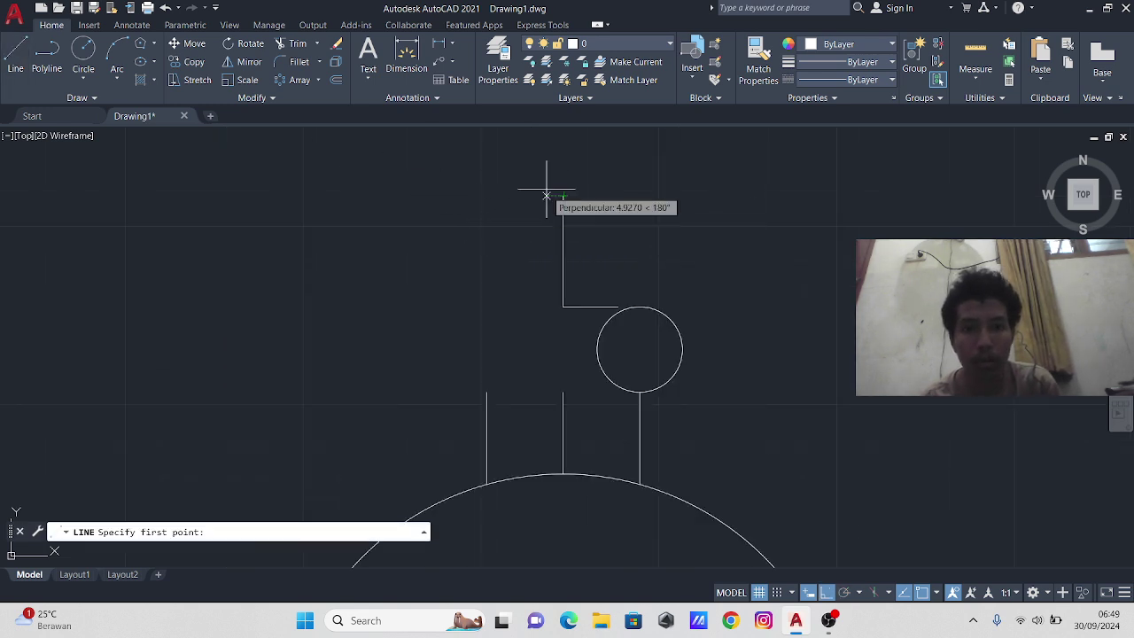
{"action": "left_click", "coordinate": [563, 235]}
{"action": "left_click", "coordinate": [565, 199]}
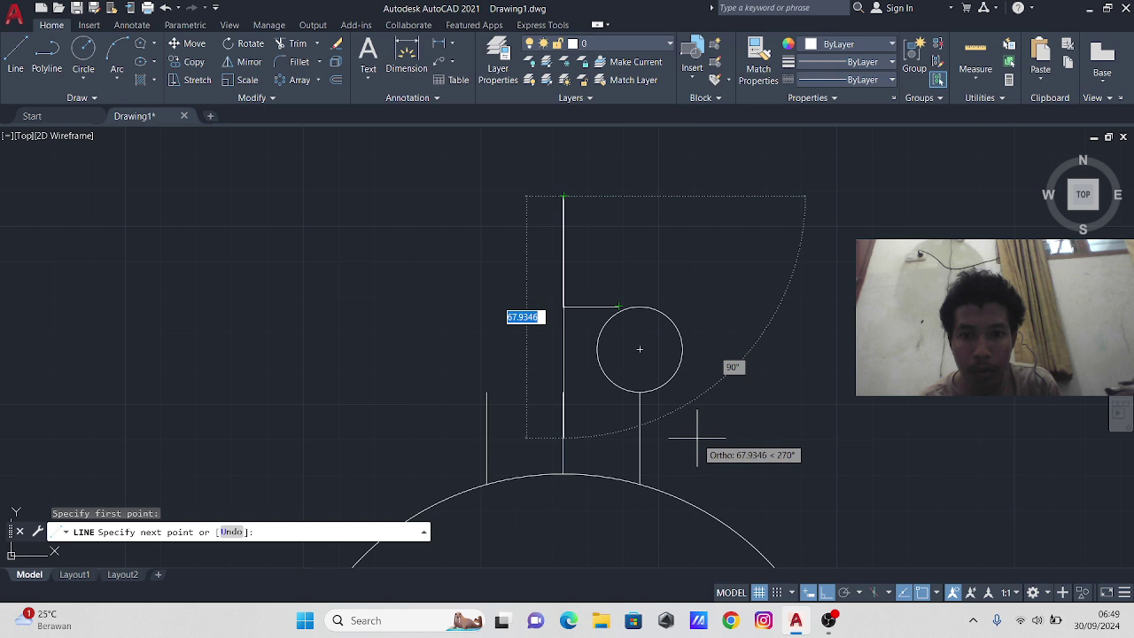
{"action": "left_click", "coordinate": [844, 592]}
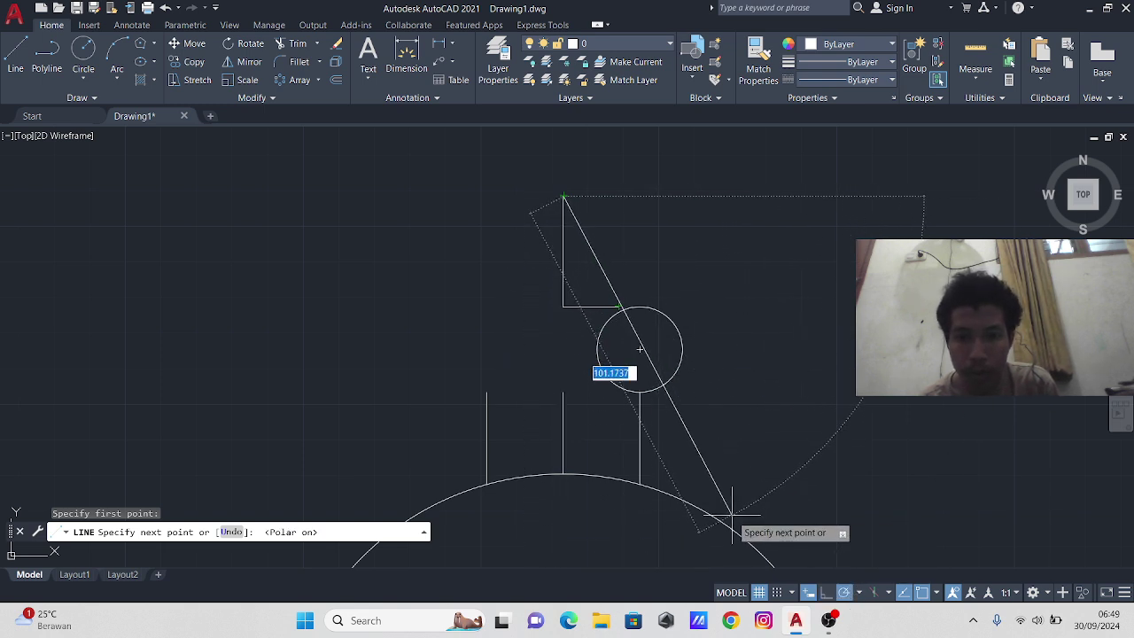
{"action": "scroll", "coordinate": [679, 469], "scroll_direction": "up", "scroll_amount": 1}
{"action": "scroll", "coordinate": [579, 248], "scroll_direction": "up", "scroll_amount": 2}
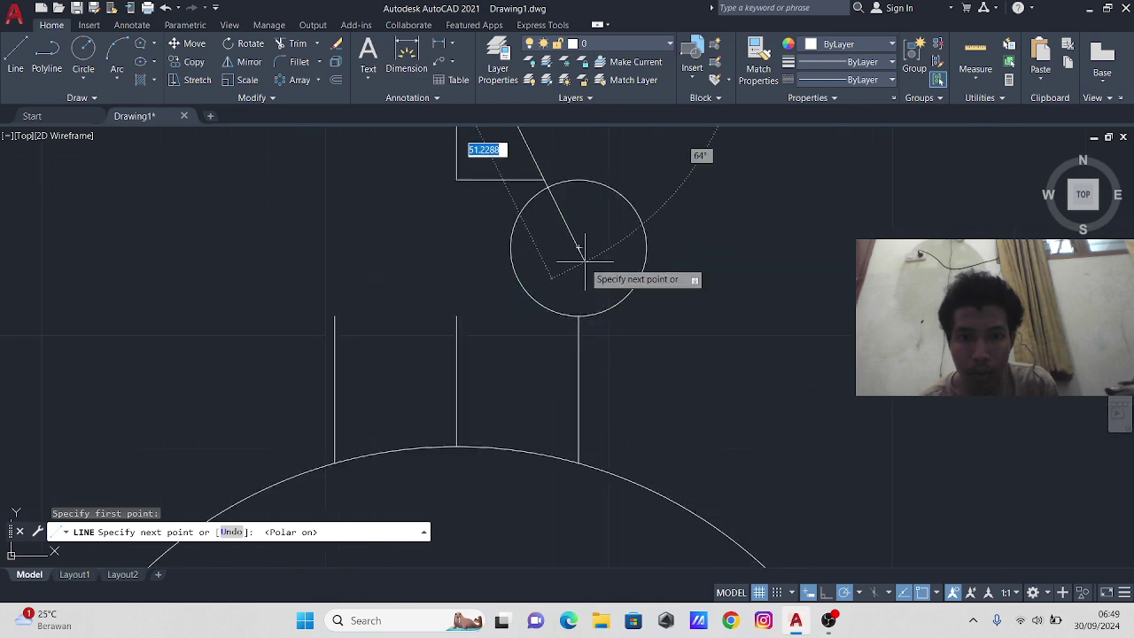
{"action": "scroll", "coordinate": [577, 246], "scroll_direction": "up", "scroll_amount": 2}
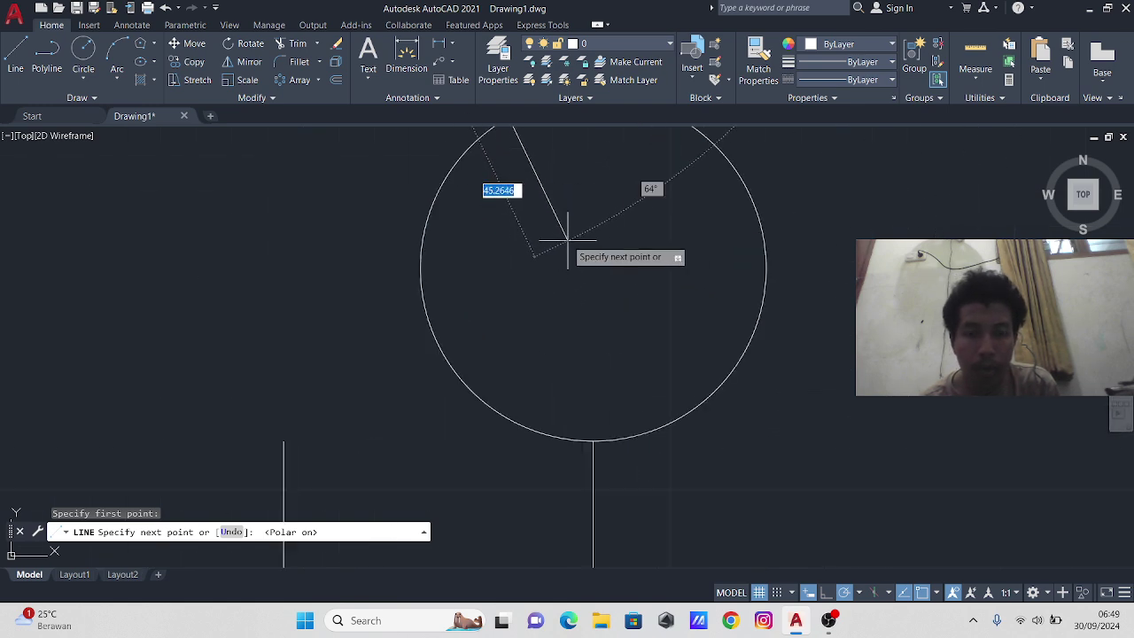
{"action": "scroll", "coordinate": [562, 235], "scroll_direction": "up", "scroll_amount": 1}
{"action": "scroll", "coordinate": [538, 213], "scroll_direction": "up", "scroll_amount": 1}
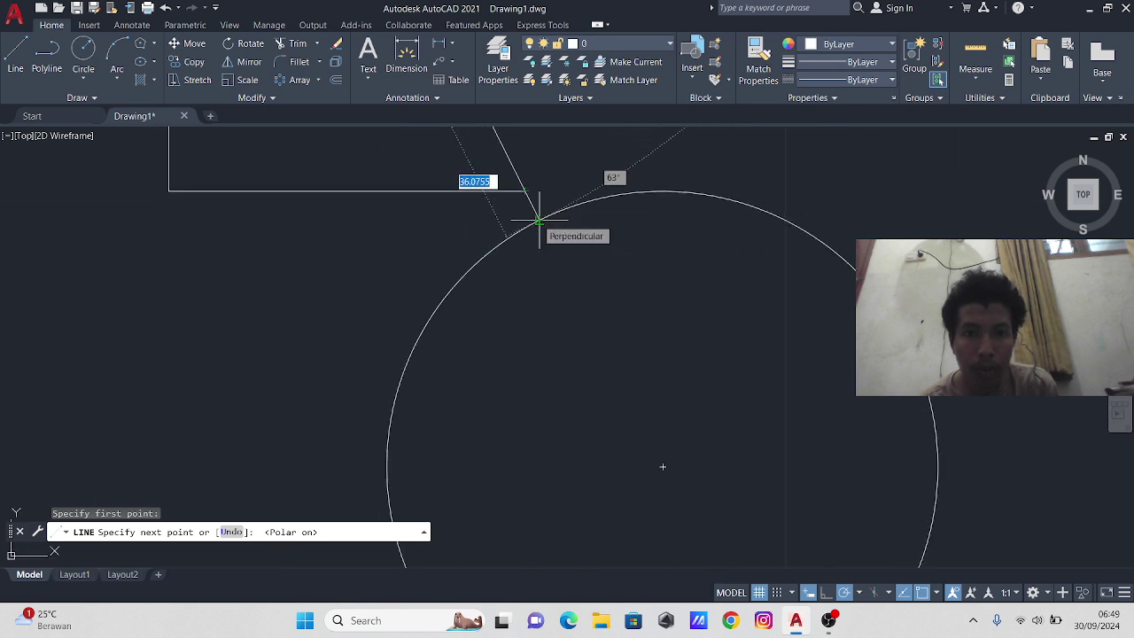
{"action": "type", "text": "70"}
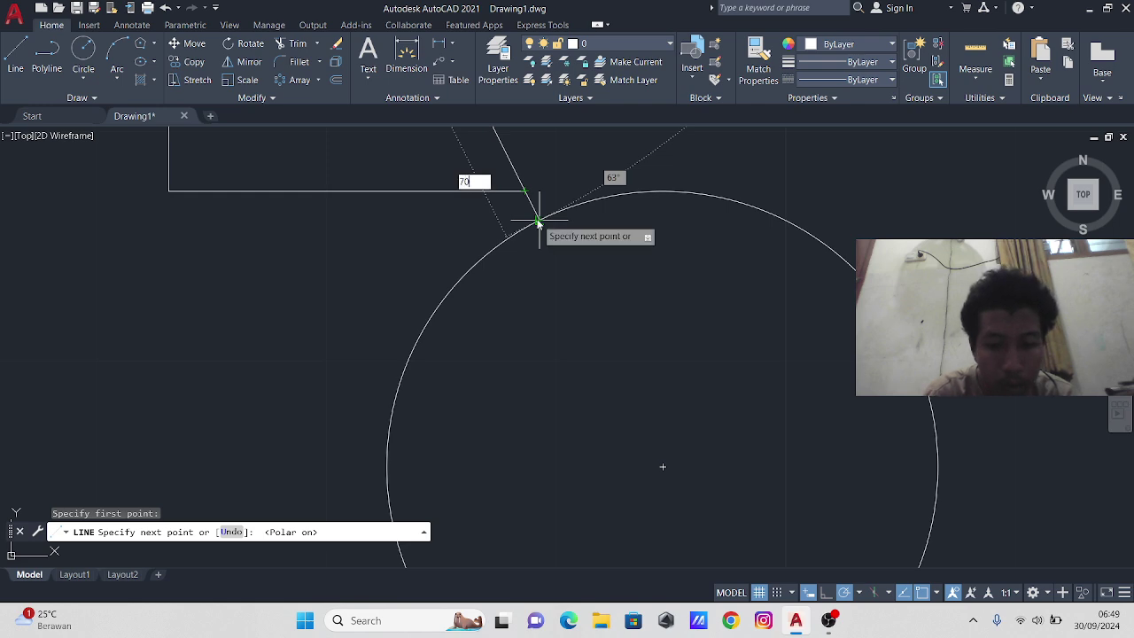
{"action": "key", "text": "Return"}
{"action": "key", "text": "Escape"}
{"action": "scroll", "coordinate": [559, 241], "scroll_direction": "down", "scroll_amount": 4}
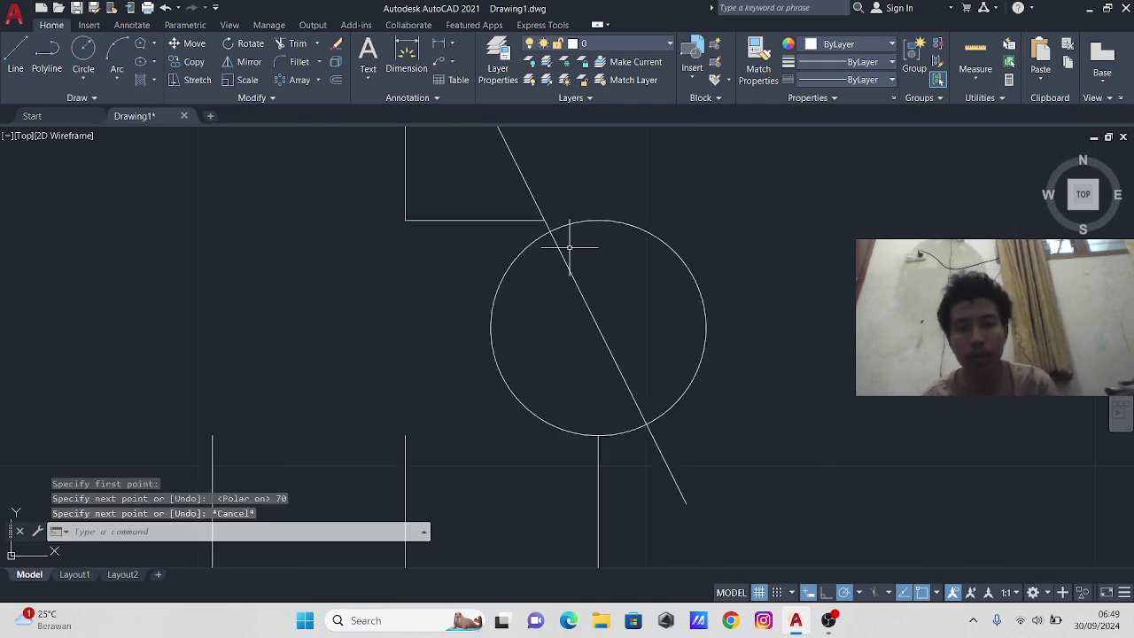
- Trim the small circle, diagonal end and top horizontal line to form the concave notch
{"action": "left_click", "coordinate": [292, 43]}
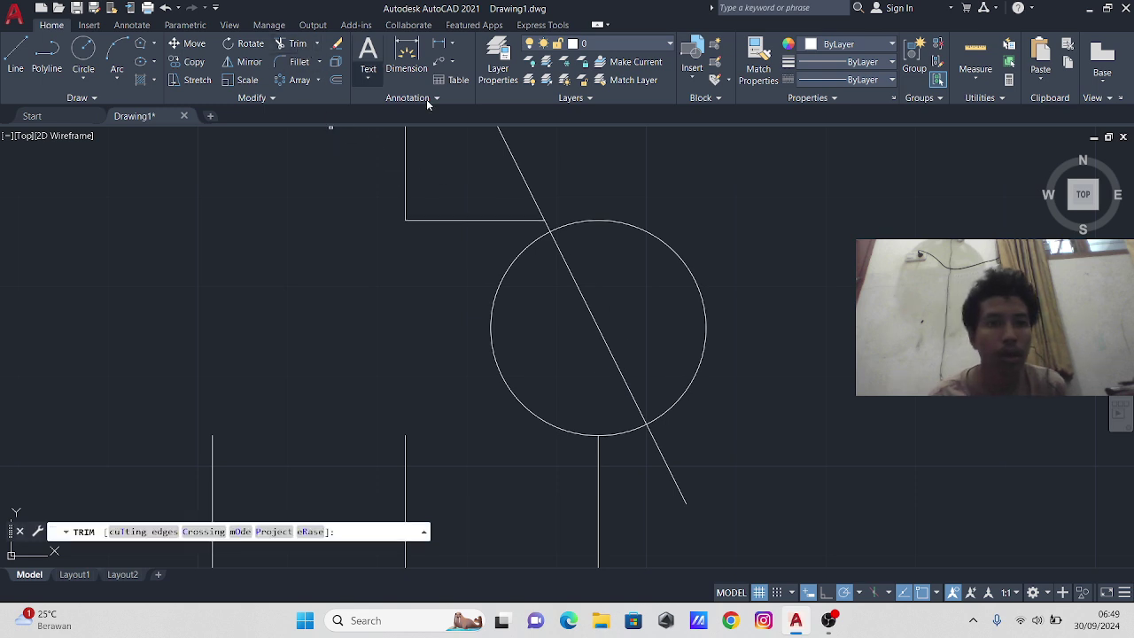
{"action": "left_click", "coordinate": [650, 191]}
{"action": "left_click_drag", "start_coordinate": [650, 190], "coordinate": [562, 306]}
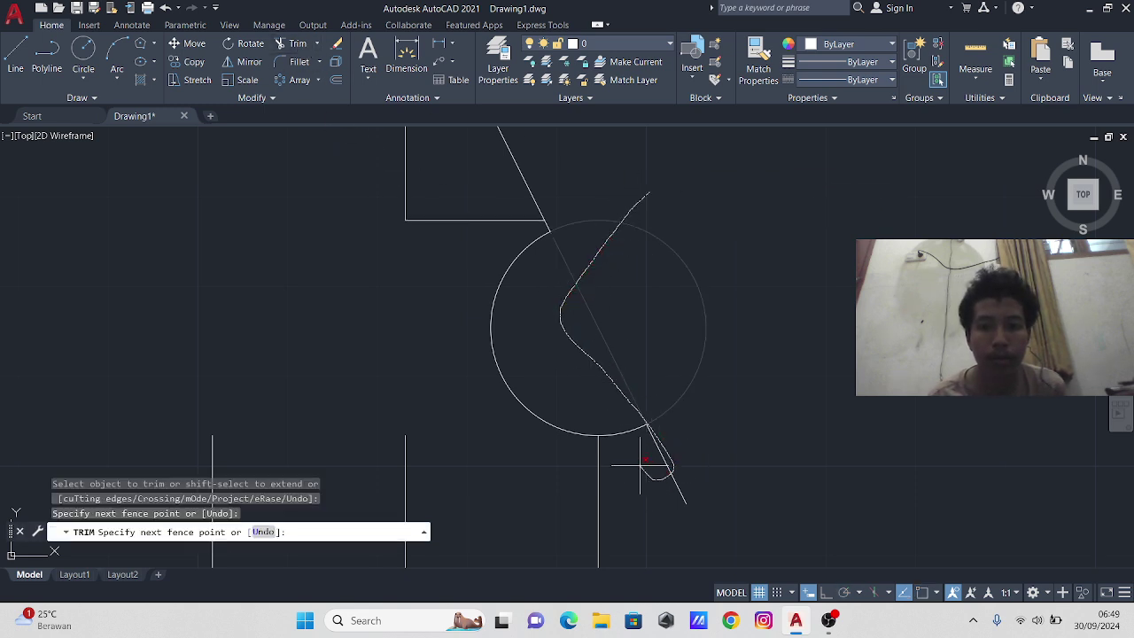
{"action": "left_click_drag", "start_coordinate": [644, 460], "coordinate": [647, 462]}
{"action": "mouse_move", "coordinate": [515, 212]}
{"action": "left_mouse_down"}
{"action": "mouse_move", "coordinate": [493, 232]}
{"action": "mouse_move", "coordinate": [509, 237]}
{"action": "left_mouse_up"}
{"action": "key", "text": "Escape"}
- Erase the leftover vertical construction lines
{"action": "middle_click_drag", "start_coordinate": [524, 238], "coordinate": [601, 383]}
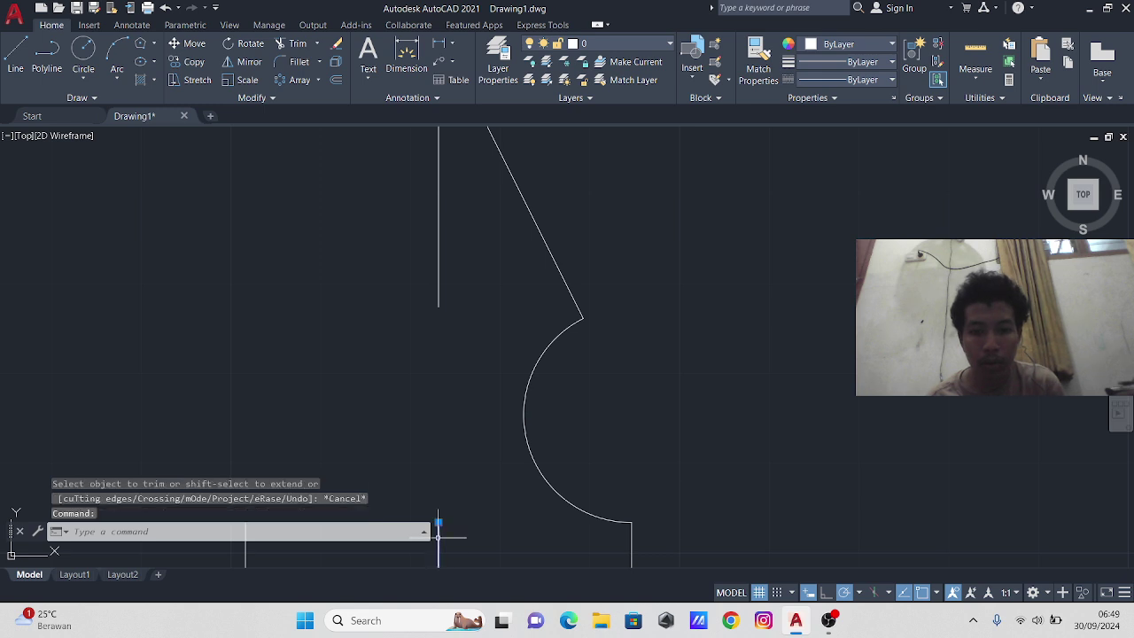
{"action": "left_click", "coordinate": [442, 532]}
{"action": "key", "text": "Delete"}
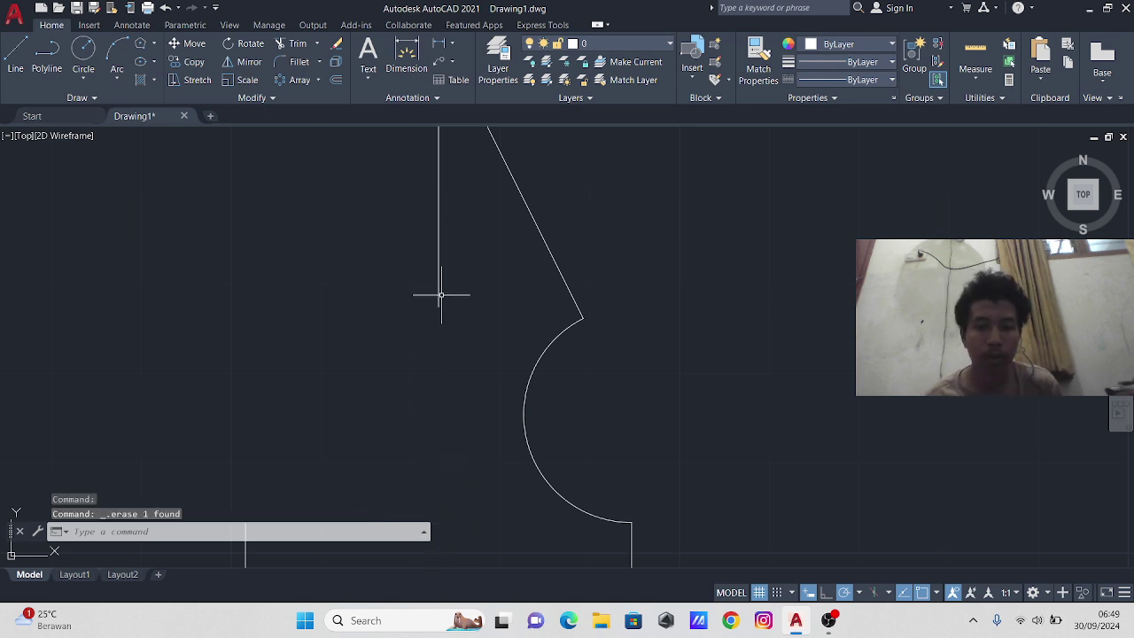
{"action": "left_click", "coordinate": [440, 299]}
{"action": "key", "text": "Delete"}
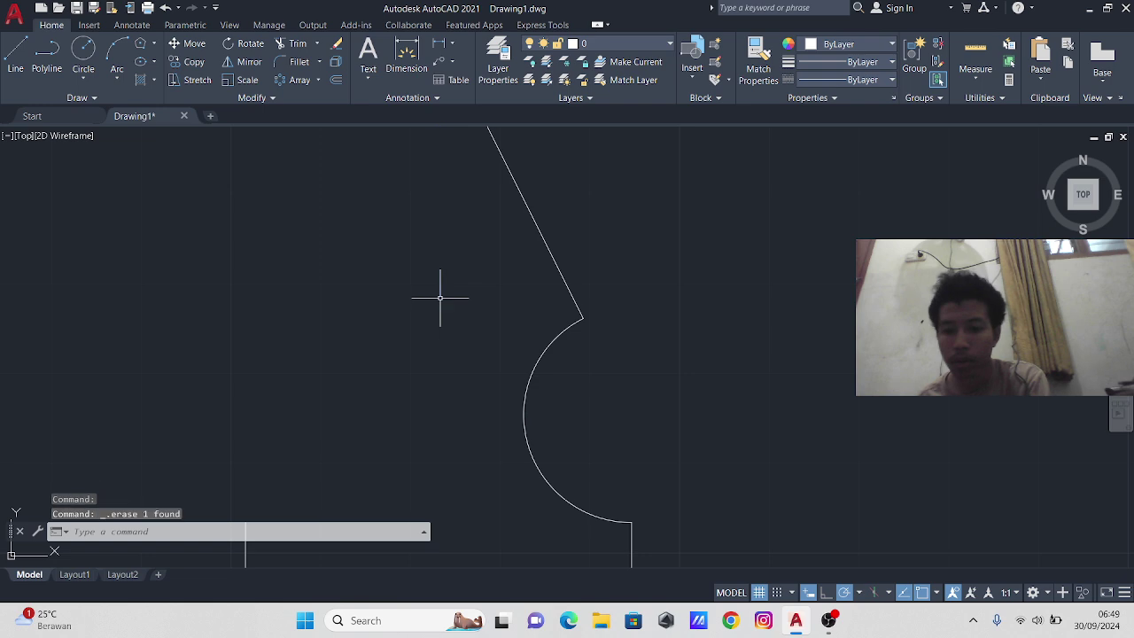
{"action": "scroll", "coordinate": [439, 310], "scroll_direction": "down", "scroll_amount": 4}
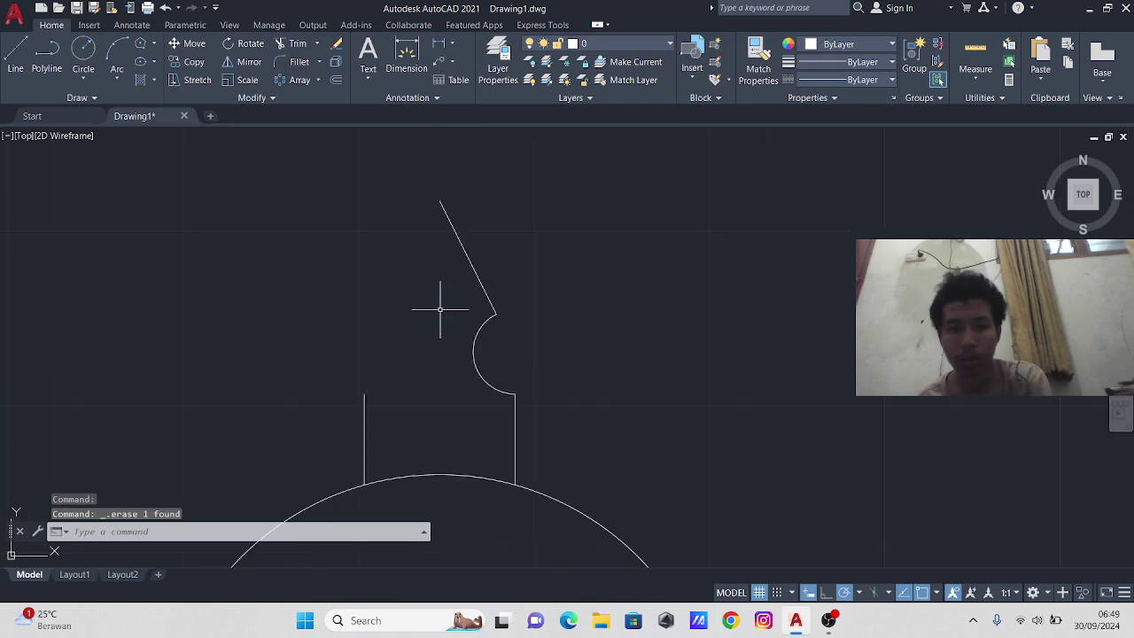
- Select the slanted edge and the arc notch
{"action": "left_click", "coordinate": [585, 309]}
{"action": "left_click", "coordinate": [350, 226]}
{"action": "left_click", "coordinate": [651, 395]}
{"action": "left_click", "coordinate": [403, 334]}
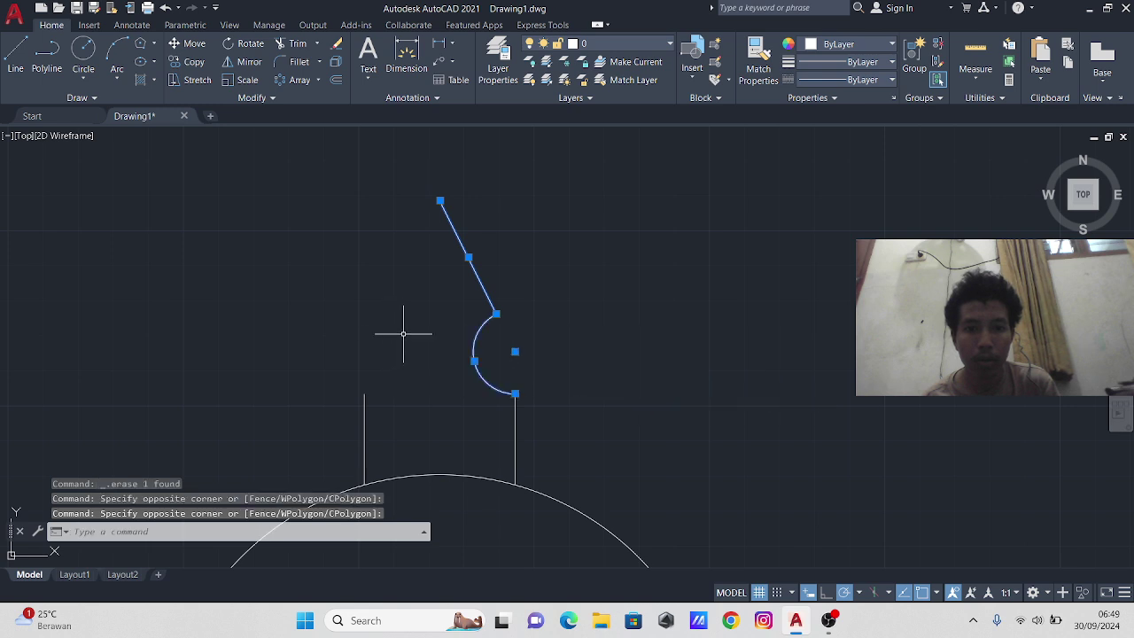
{"action": "left_click", "coordinate": [229, 61]}
- Mirror the slanted edge and notch about a vertical axis through the top vertex, keeping the original
{"action": "left_click", "coordinate": [440, 202]}
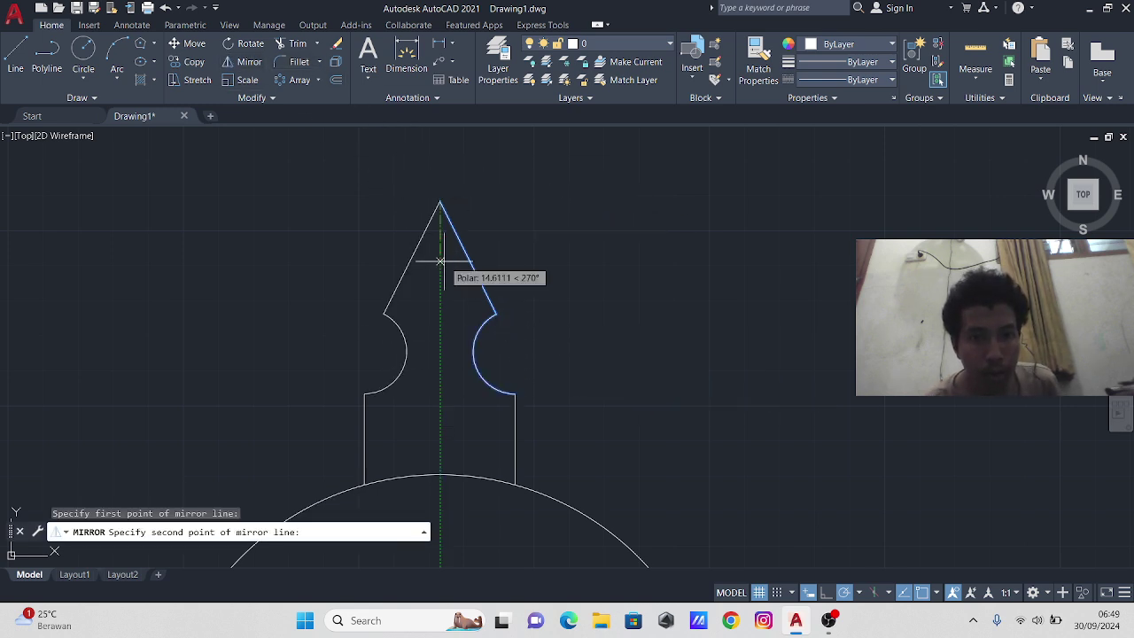
{"action": "left_click", "coordinate": [441, 475]}
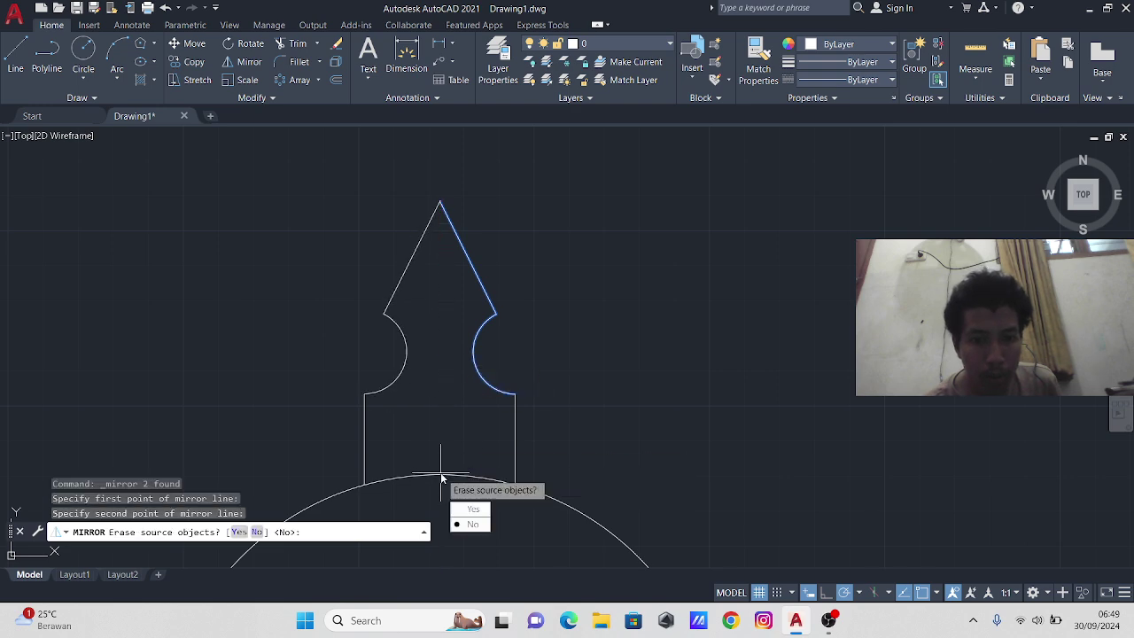
{"action": "left_click", "coordinate": [462, 525]}
{"action": "scroll", "coordinate": [526, 372], "scroll_direction": "down", "scroll_amount": 2}
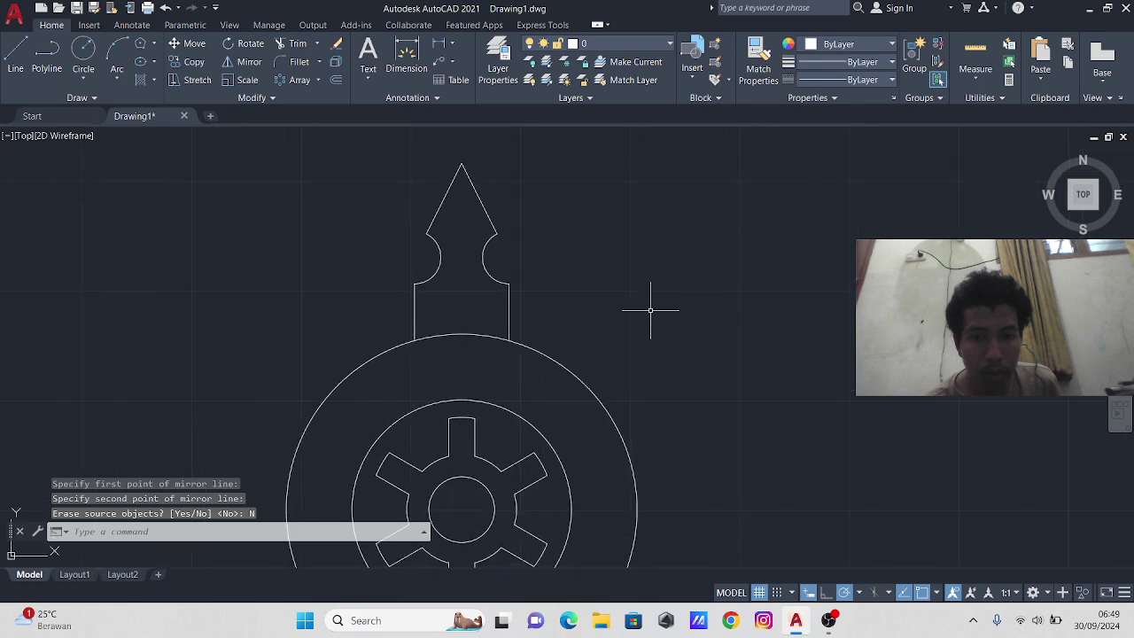
- Polar-array the spike 10 times around the gear centre
{"action": "left_click", "coordinate": [545, 179]}
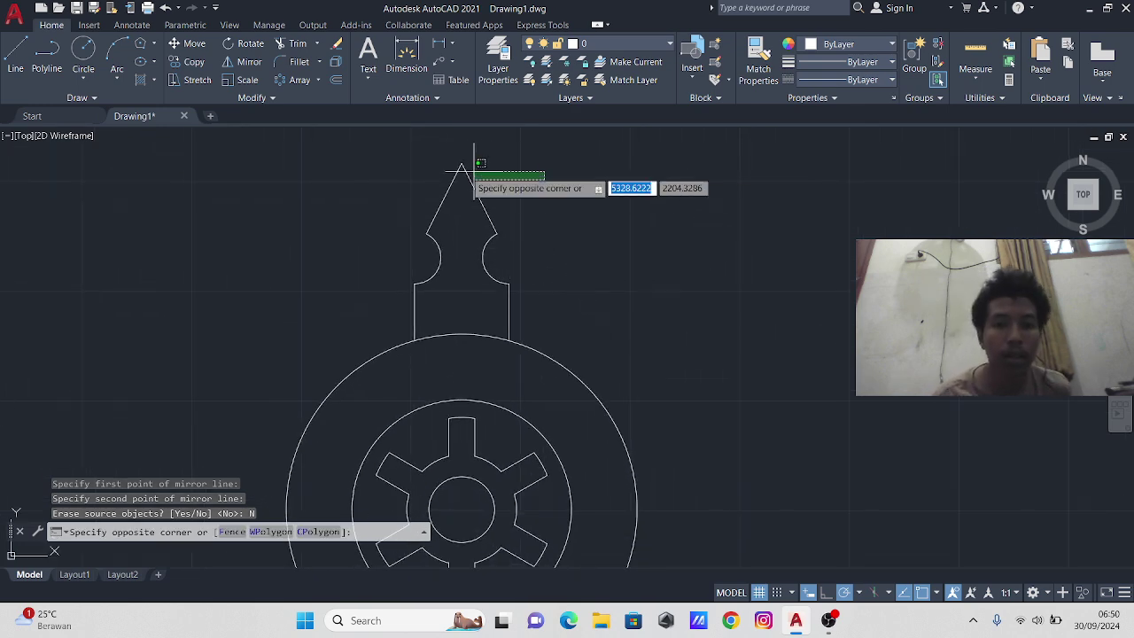
{"action": "left_click", "coordinate": [320, 309]}
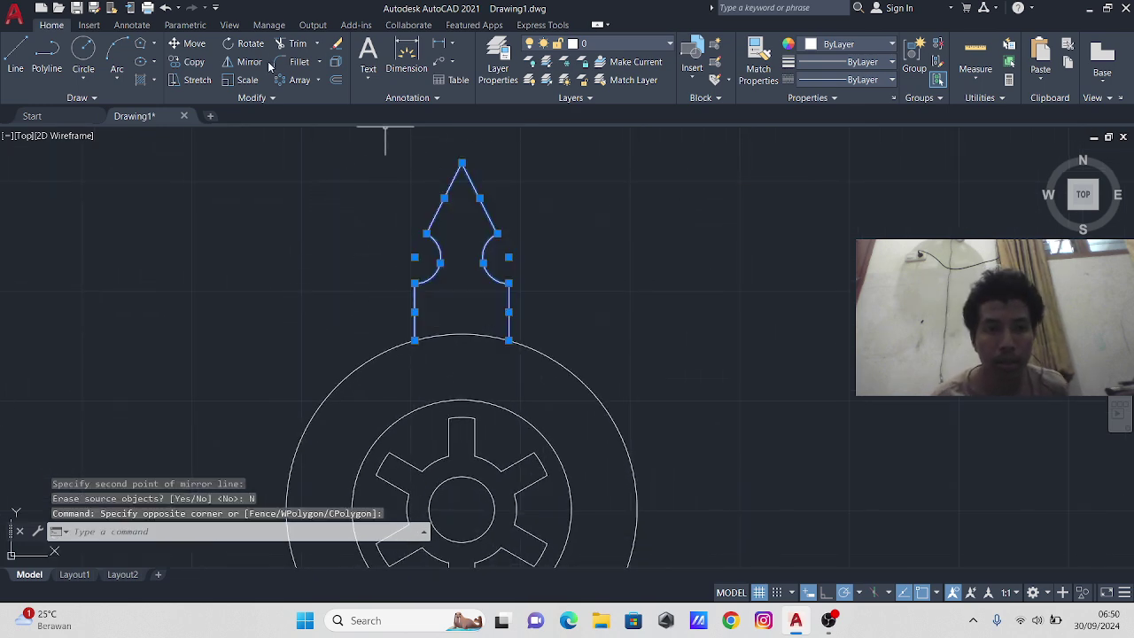
{"action": "left_click", "coordinate": [298, 80]}
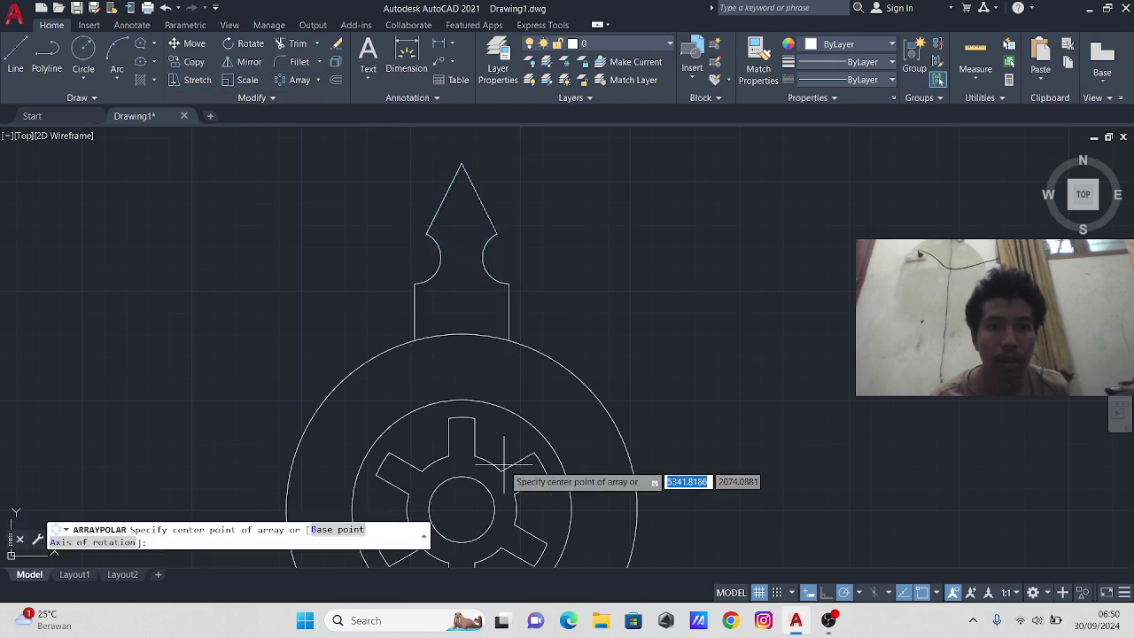
{"action": "left_click", "coordinate": [463, 510]}
{"action": "type", "text": "10"}
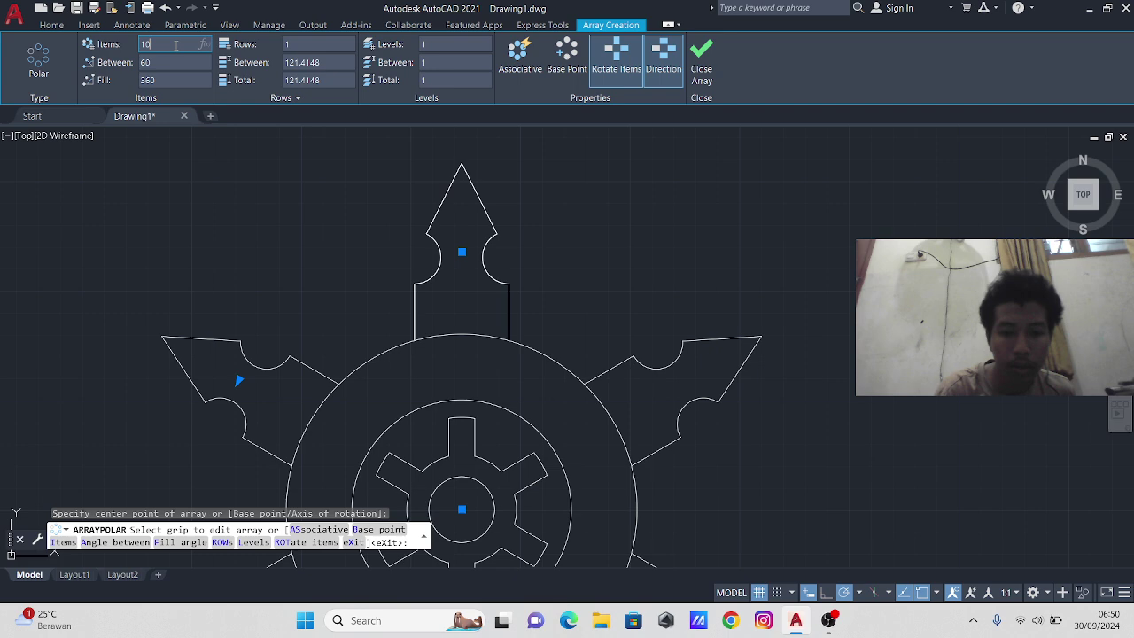
{"action": "key", "text": "Return"}
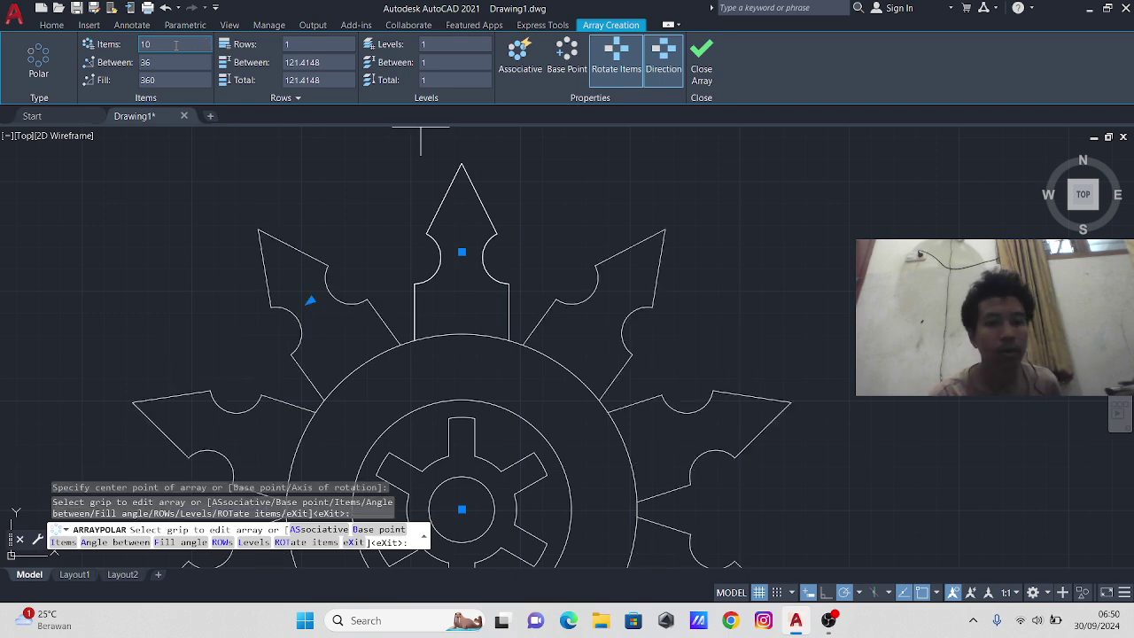
{"action": "scroll", "coordinate": [200, 204], "scroll_direction": "down", "scroll_amount": 2}
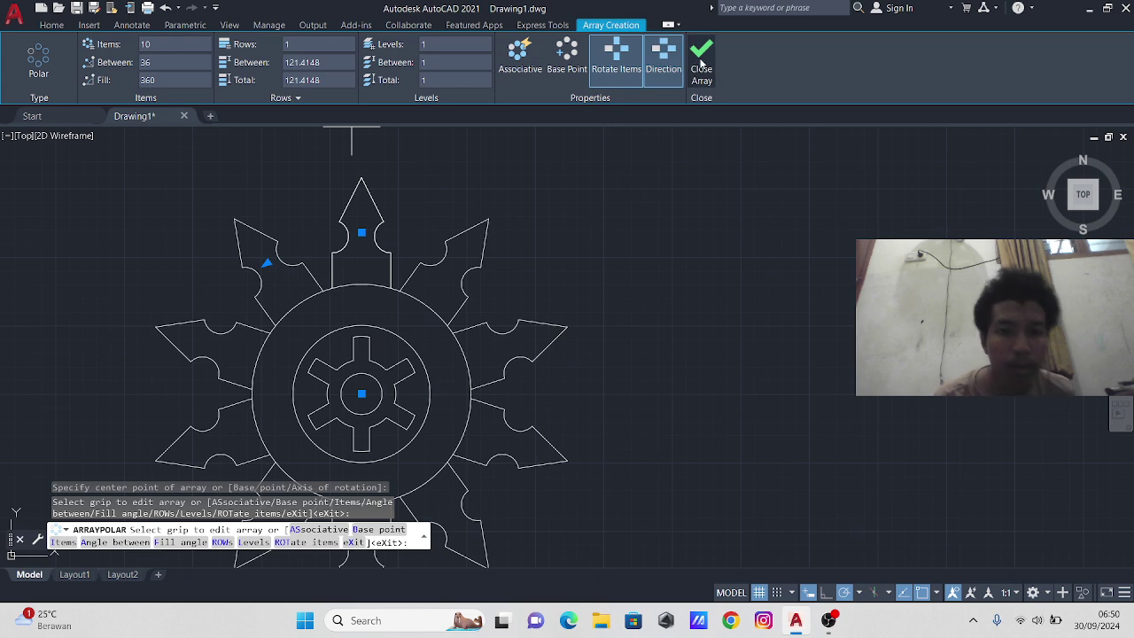
{"action": "left_click", "coordinate": [702, 57]}
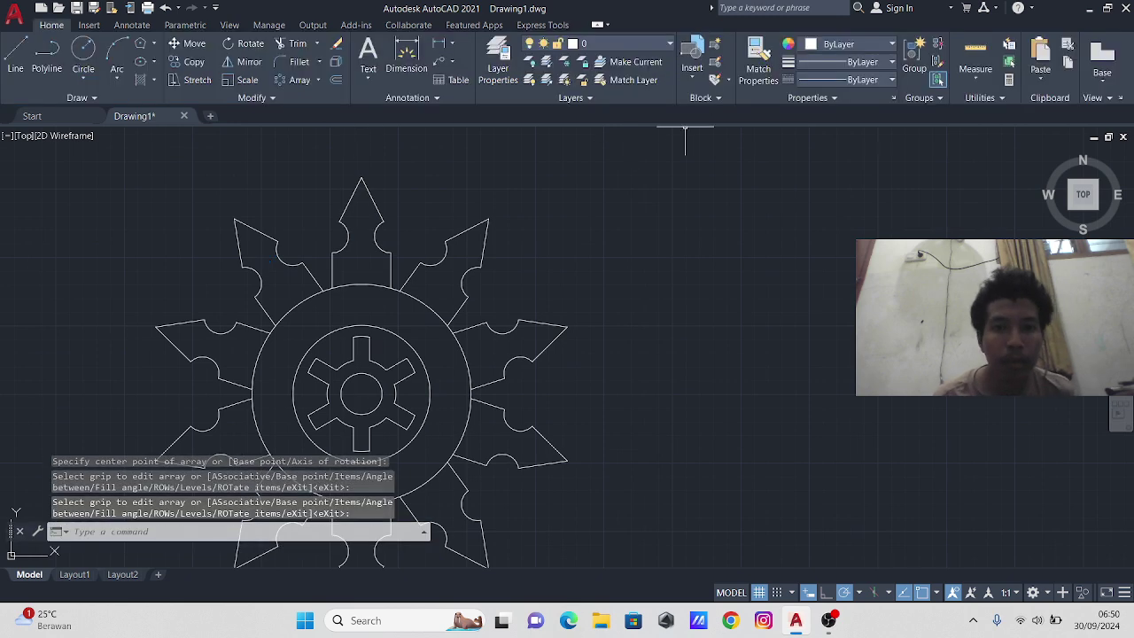
{"action": "left_click", "coordinate": [390, 349]}
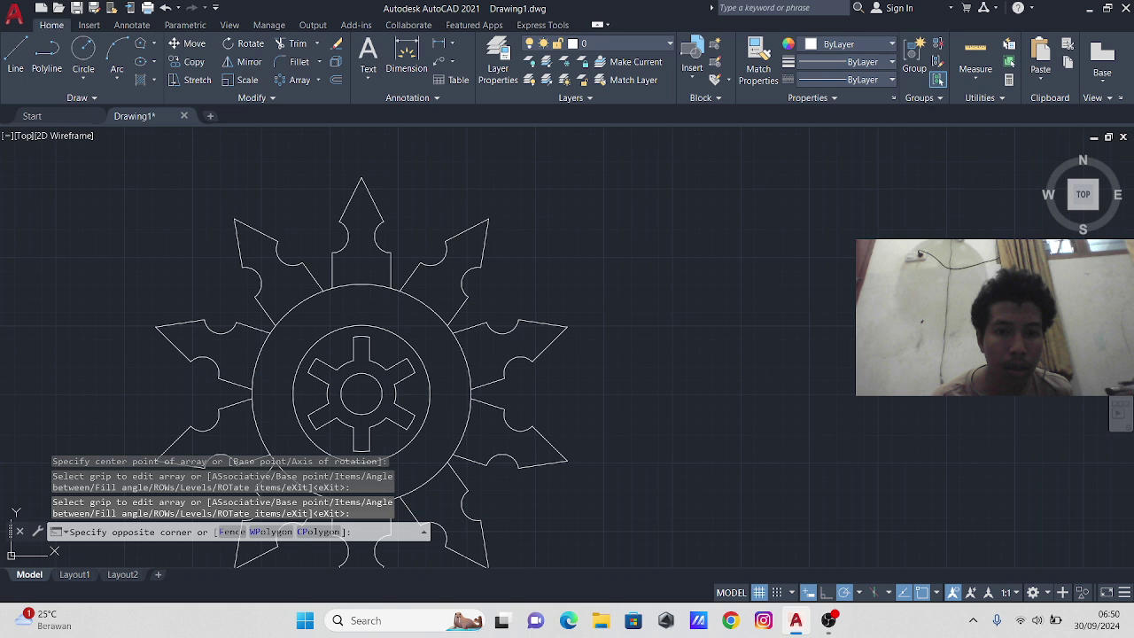
{"action": "left_click", "coordinate": [326, 438]}
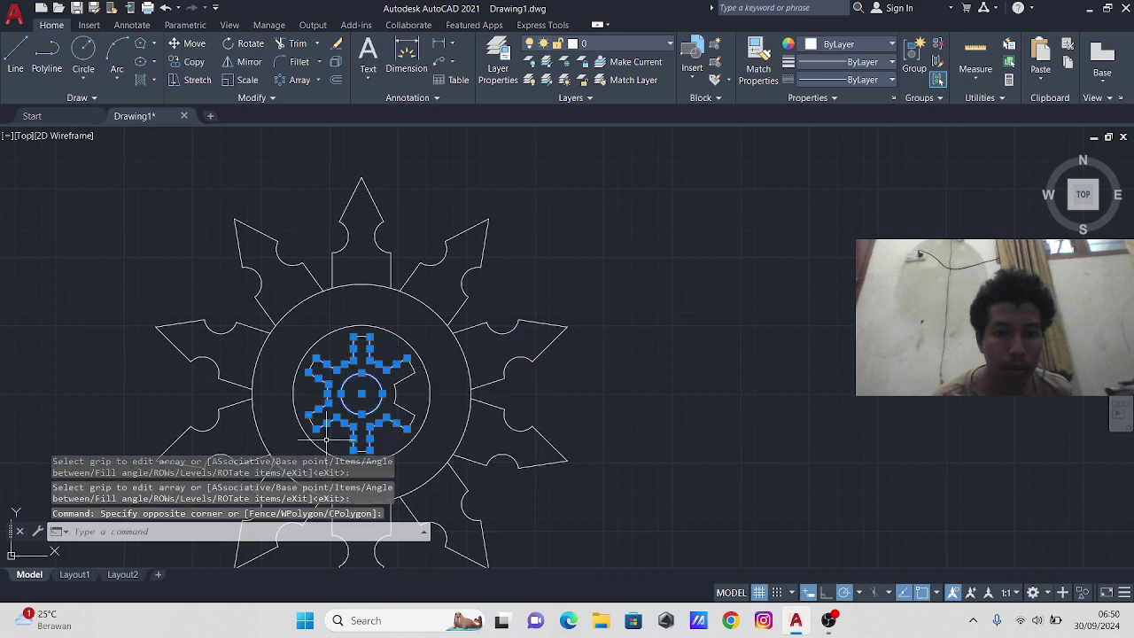
{"action": "left_click", "coordinate": [411, 415]}
{"action": "left_click", "coordinate": [396, 410]}
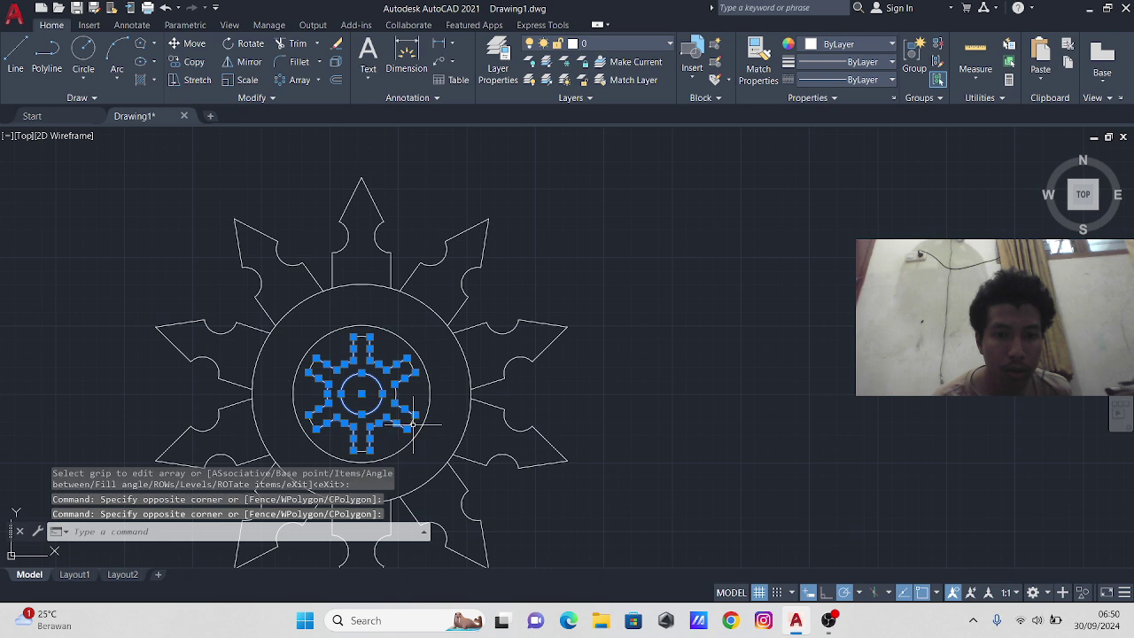
{"action": "left_click", "coordinate": [407, 358]}
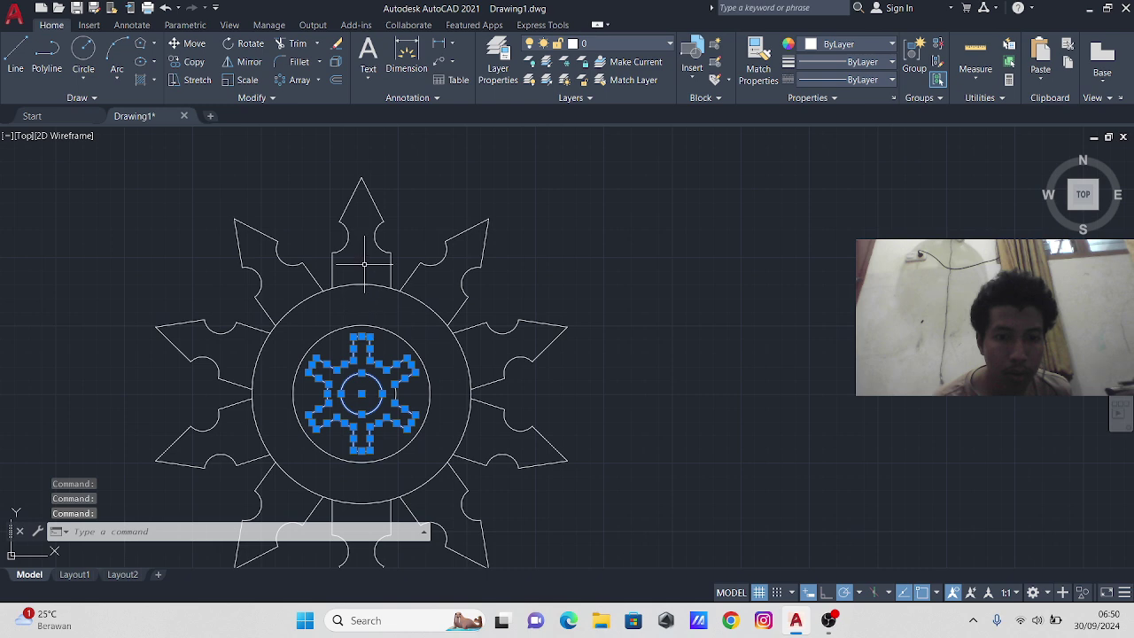
{"action": "left_click", "coordinate": [239, 45]}
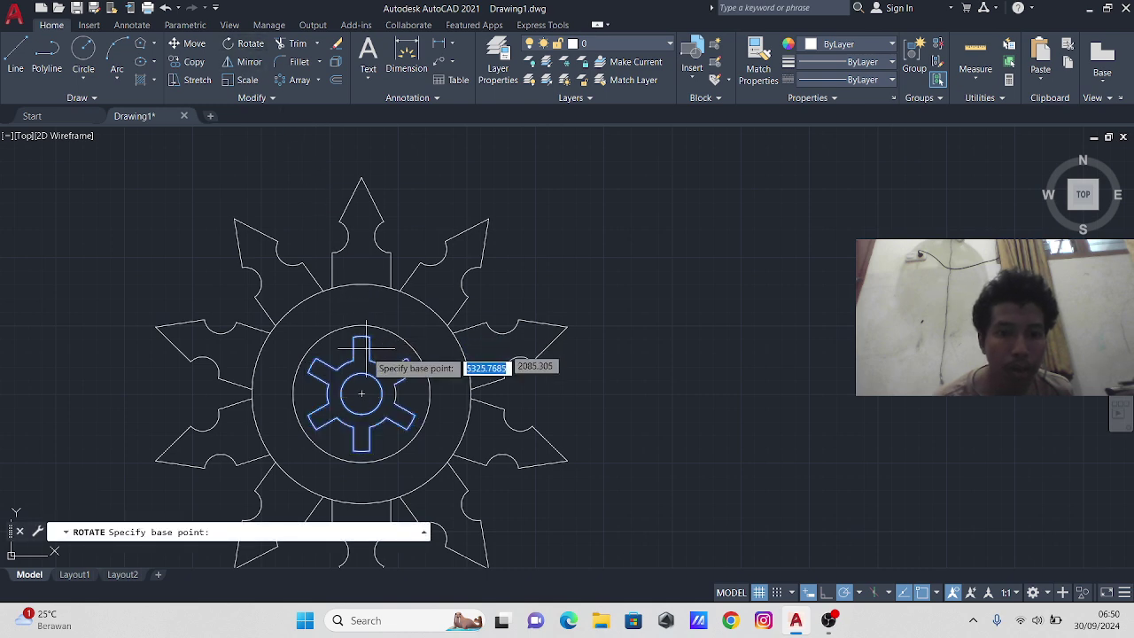
{"action": "left_click", "coordinate": [361, 393]}
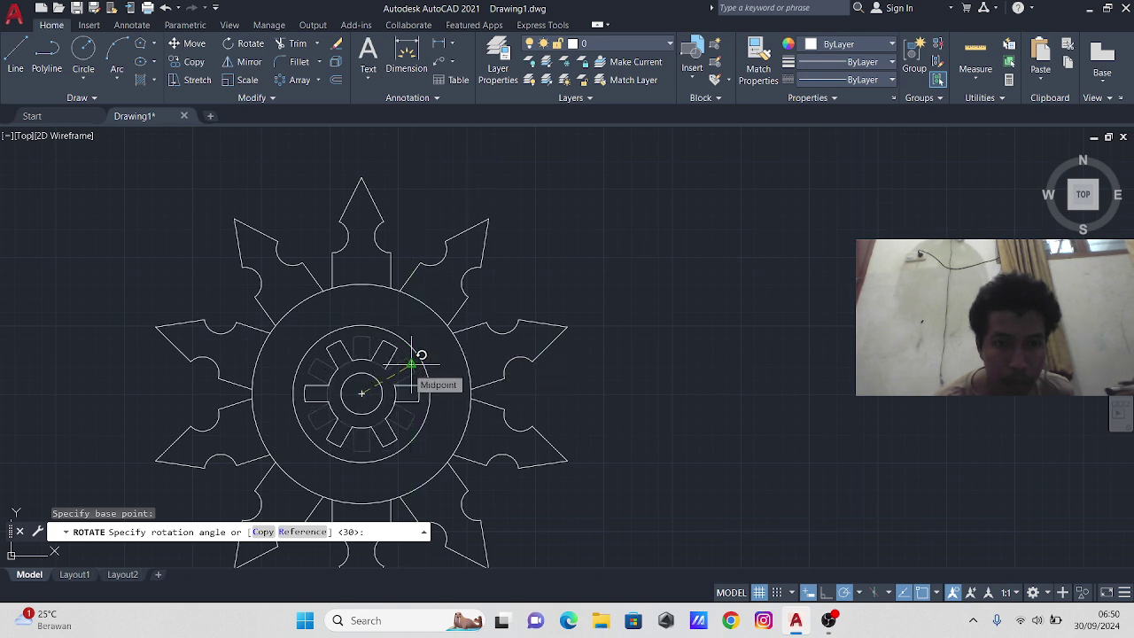
{"action": "left_click", "coordinate": [412, 363]}
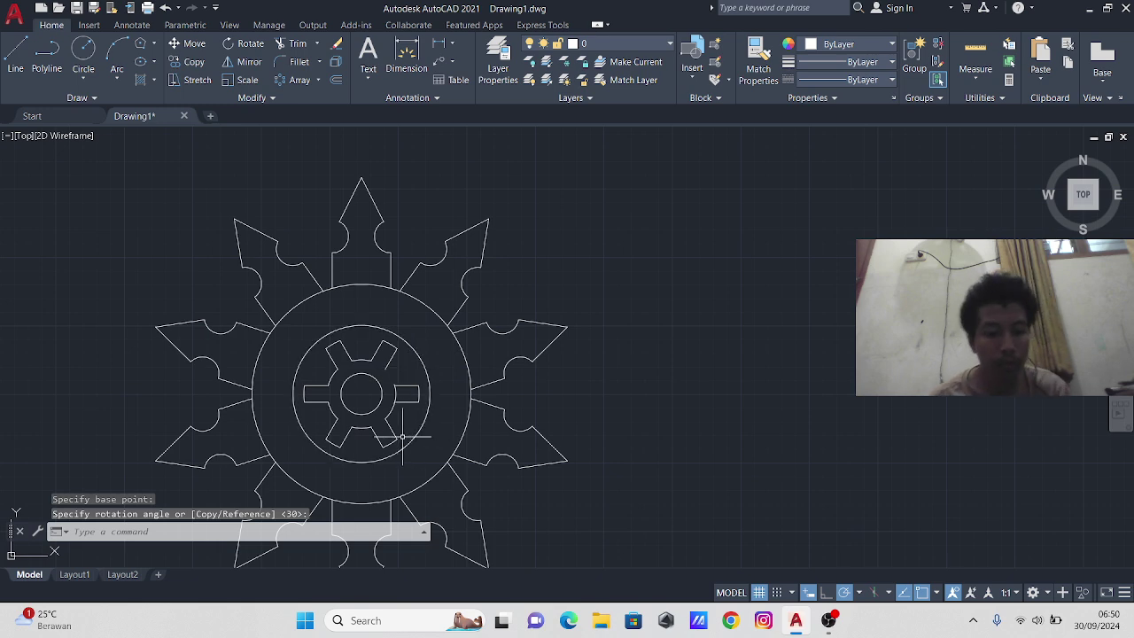
{"action": "key", "text": "ctrl+z"}
{"action": "scroll", "coordinate": [395, 418], "scroll_direction": "up", "scroll_amount": 5}
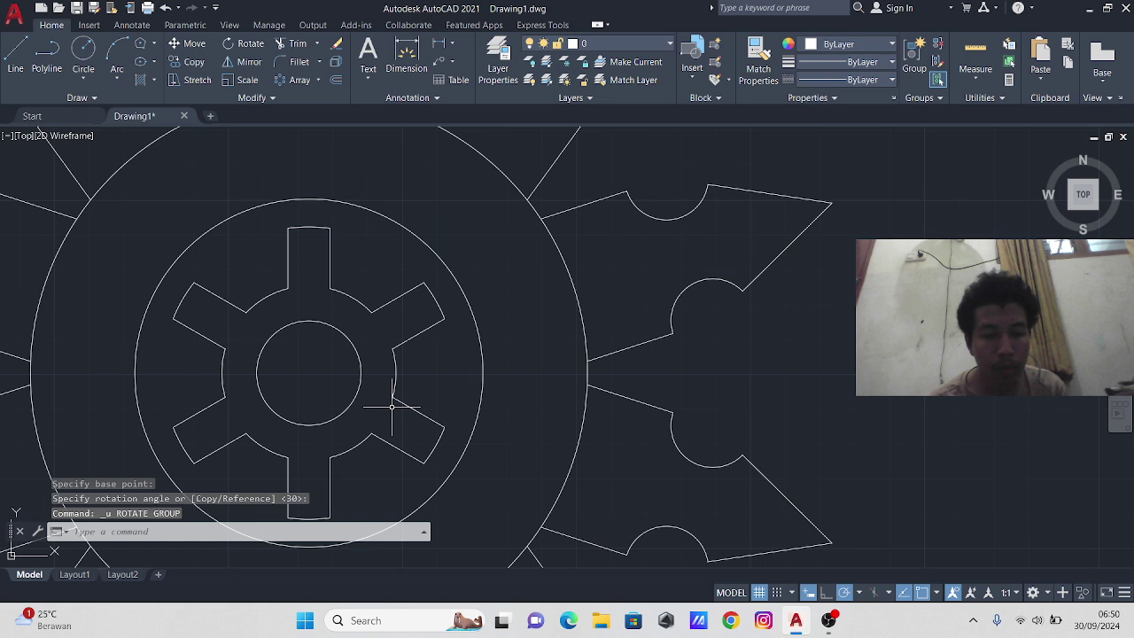
- Select the hub's right half, centre circle, left side and bottom arm with crossing windows
{"action": "left_click", "coordinate": [437, 284]}
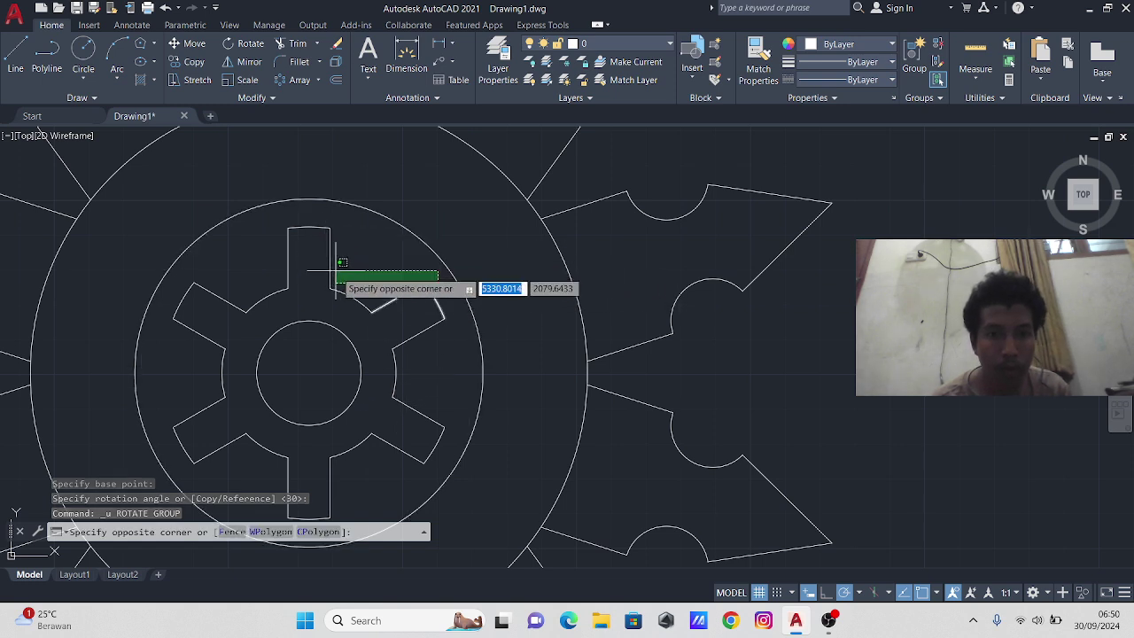
{"action": "left_click", "coordinate": [316, 477]}
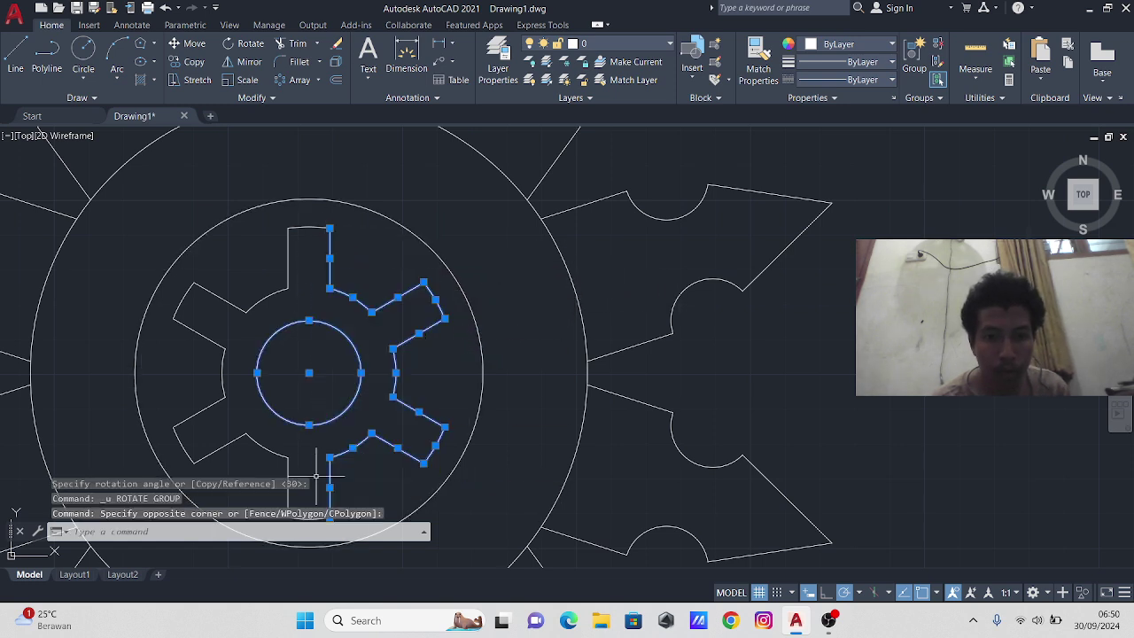
{"action": "left_click", "coordinate": [339, 227]}
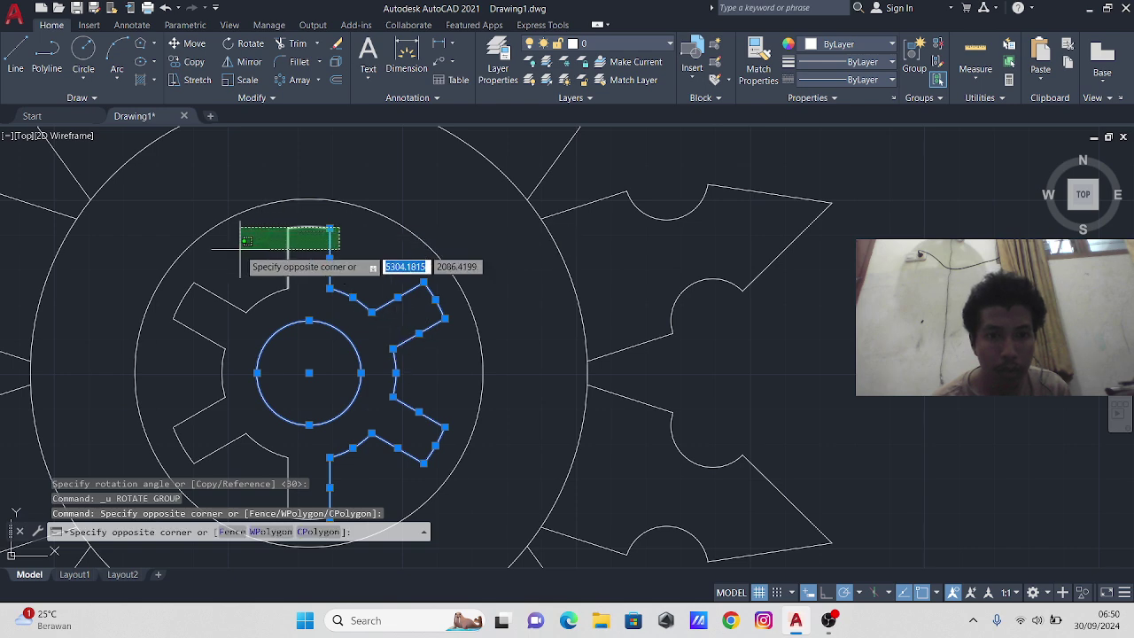
{"action": "left_click", "coordinate": [223, 326]}
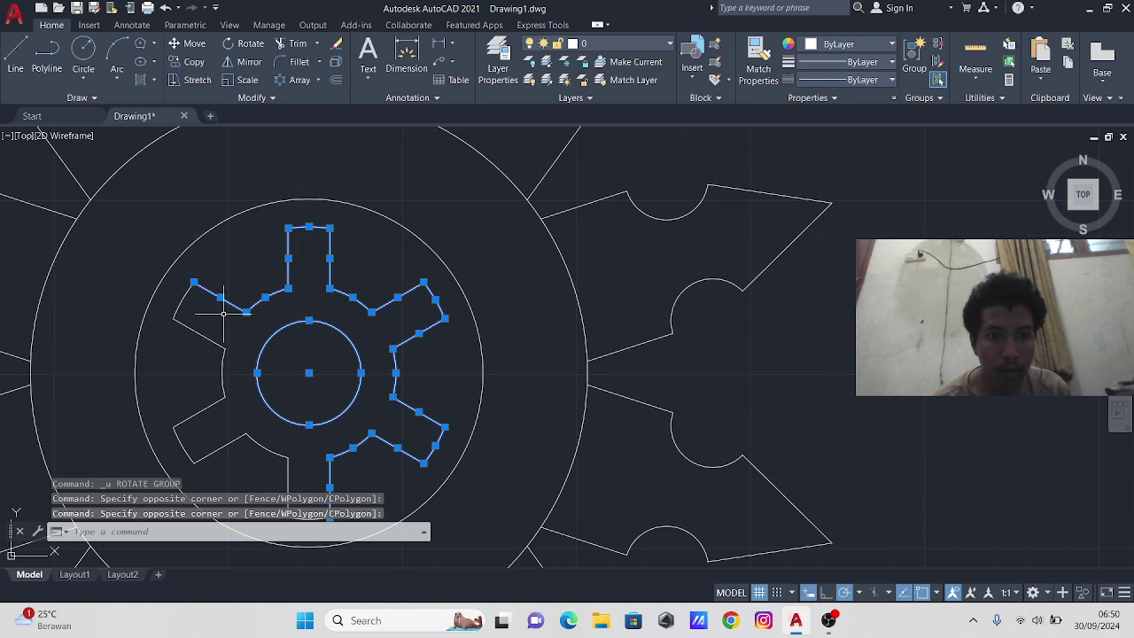
{"action": "left_click", "coordinate": [252, 288]}
{"action": "left_click", "coordinate": [204, 397]}
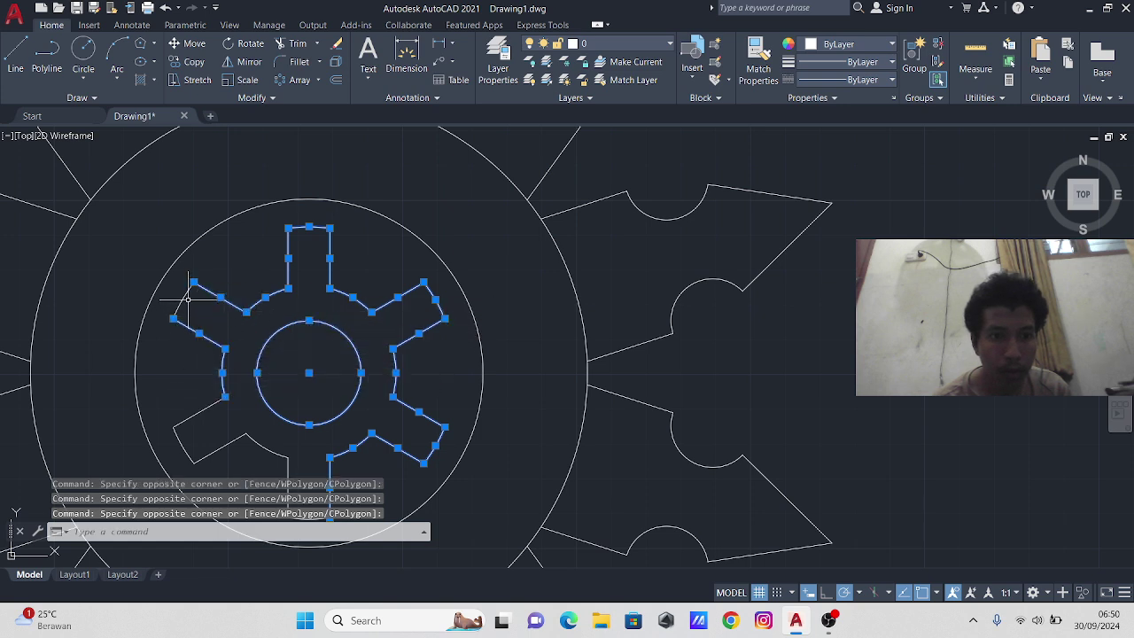
{"action": "left_click", "coordinate": [307, 346]}
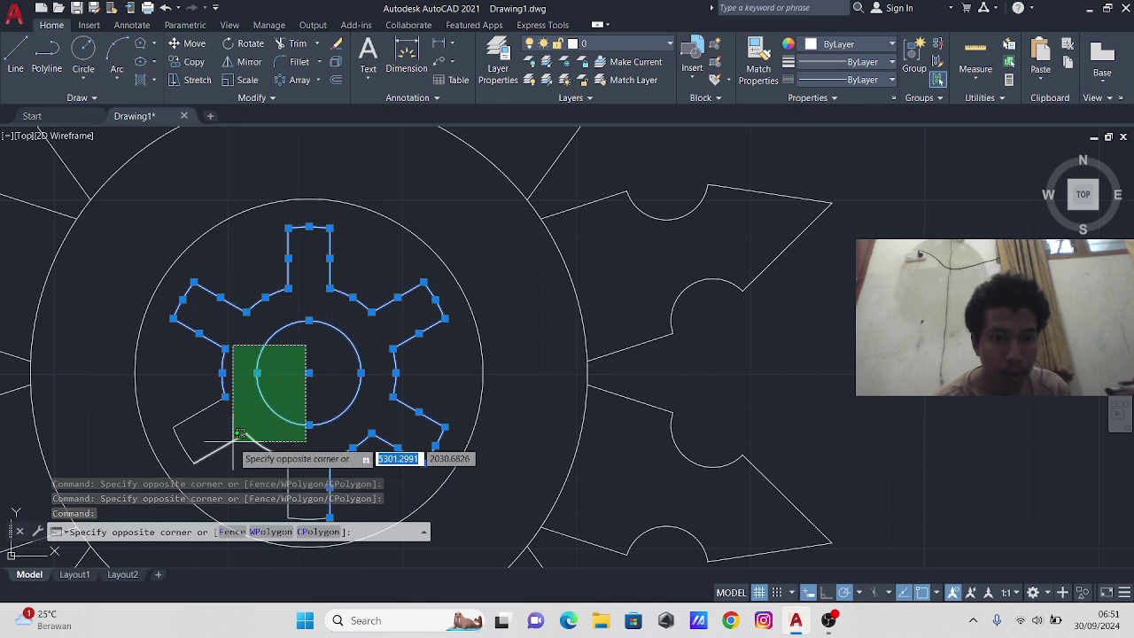
{"action": "left_click", "coordinate": [239, 462]}
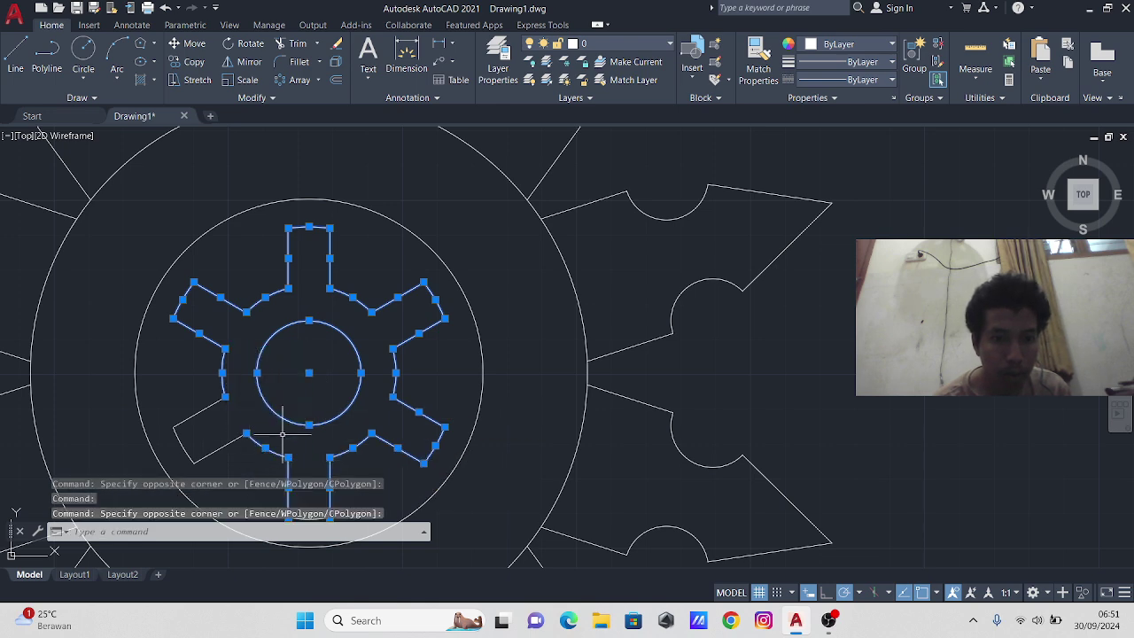
{"action": "middle_click_drag", "start_coordinate": [284, 433], "coordinate": [310, 346]}
{"action": "left_click", "coordinate": [313, 406]}
{"action": "left_click", "coordinate": [344, 434]}
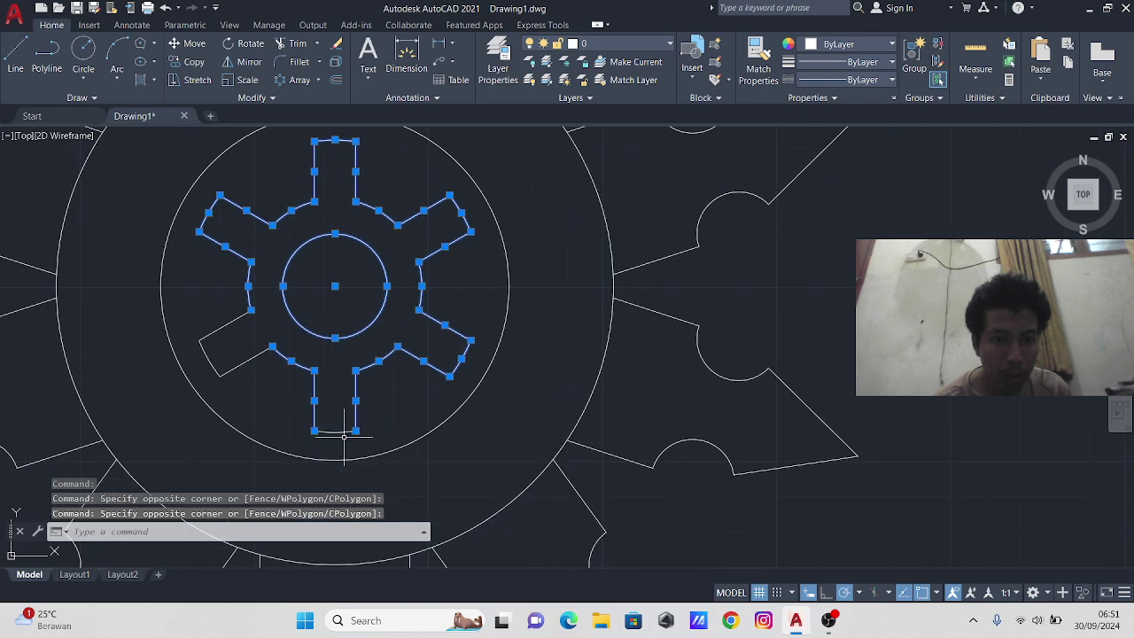
{"action": "left_click", "coordinate": [236, 316]}
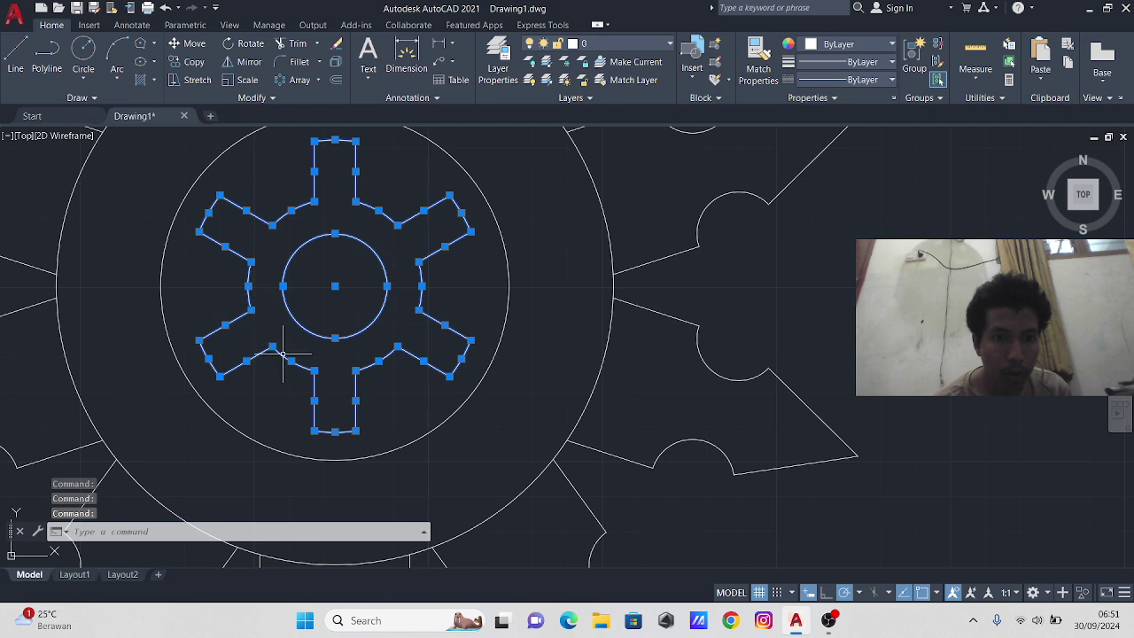
- Add the right, top and upper-left hub arms to the selection and start Rotate (RO)
{"action": "left_click", "coordinate": [452, 251]}
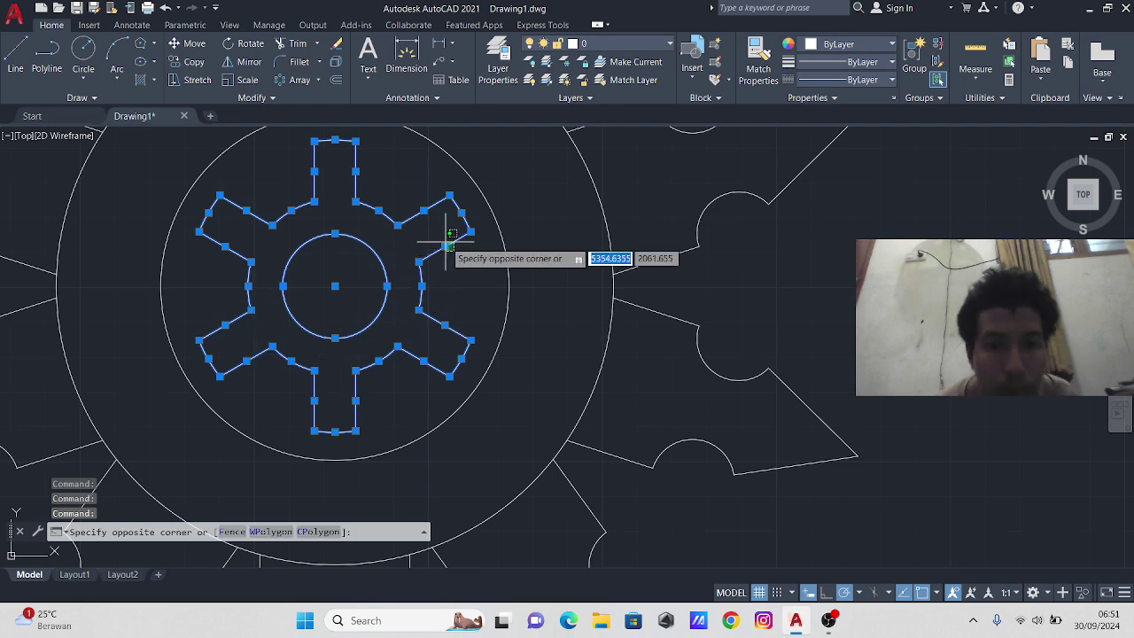
{"action": "left_click", "coordinate": [316, 171]}
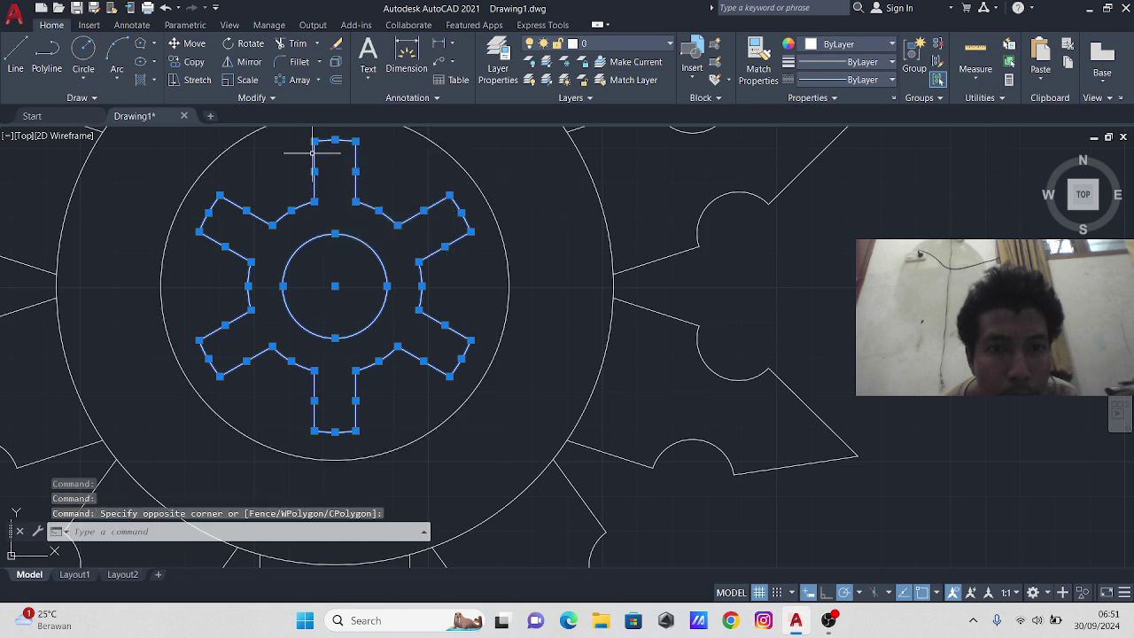
{"action": "left_click", "coordinate": [385, 174]}
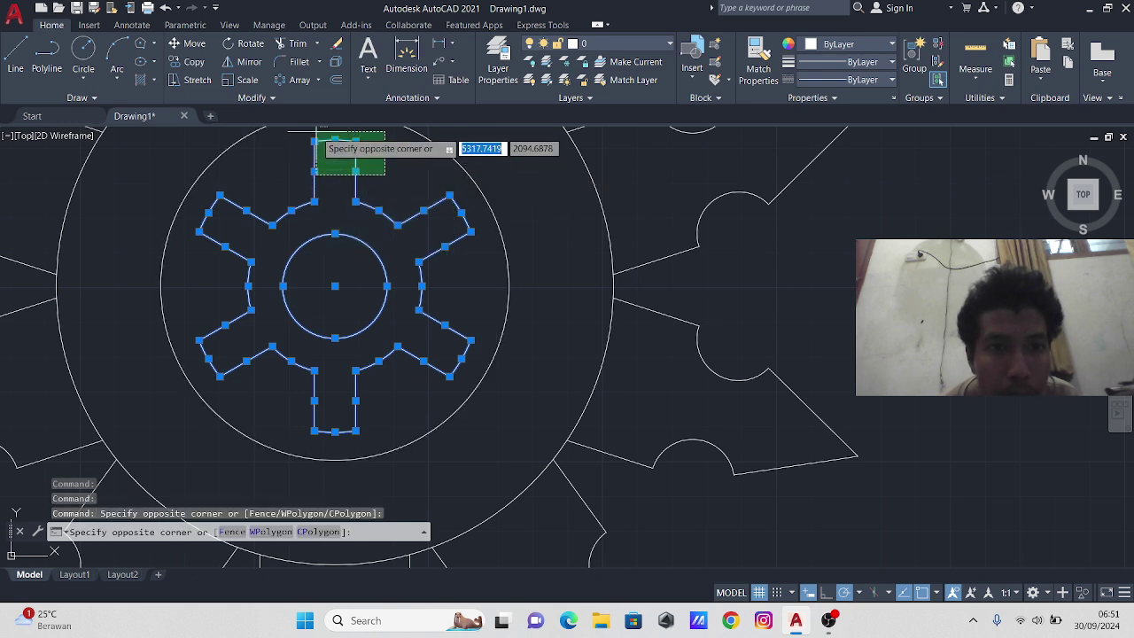
{"action": "left_click", "coordinate": [312, 142]}
{"action": "left_click", "coordinate": [283, 197]}
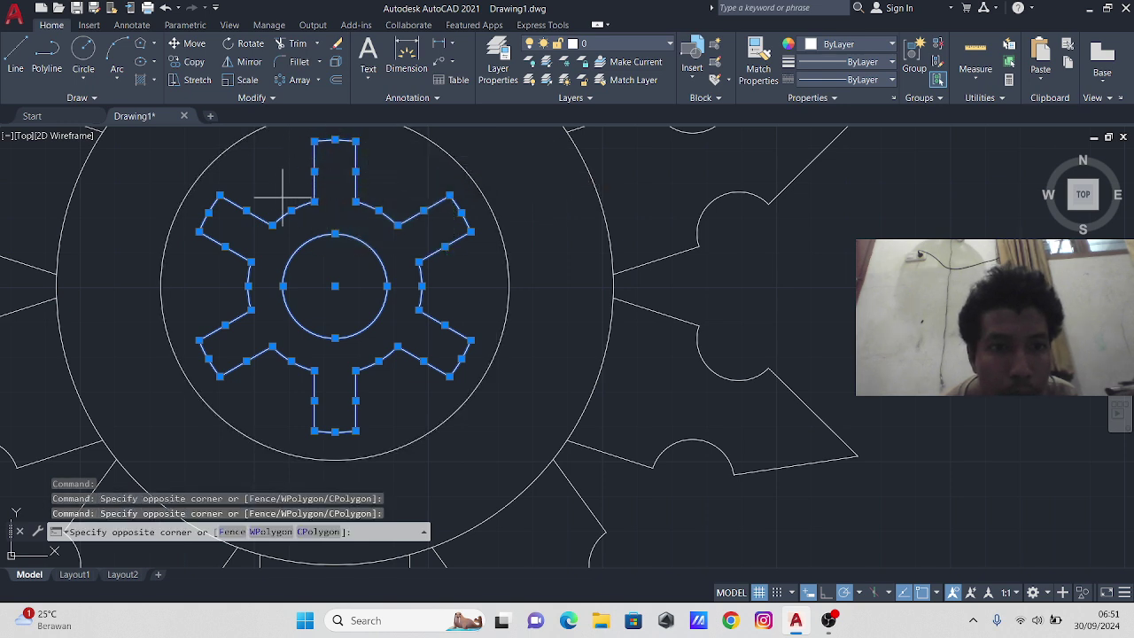
{"action": "left_click", "coordinate": [204, 257]}
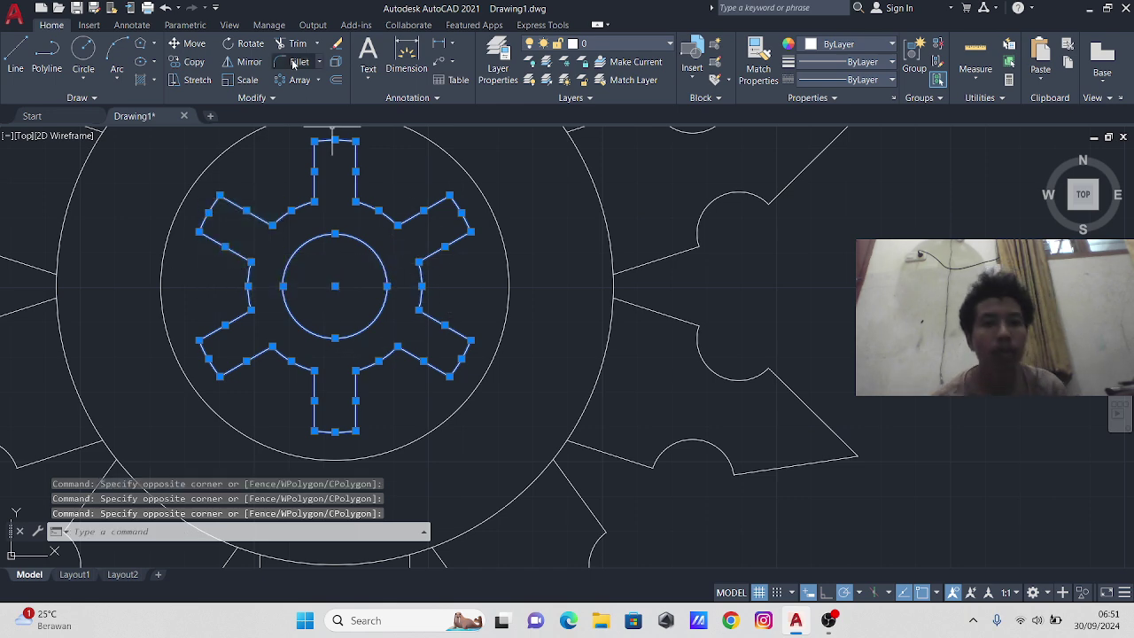
{"action": "type", "text": "ro"}
{"action": "key", "text": "Return"}
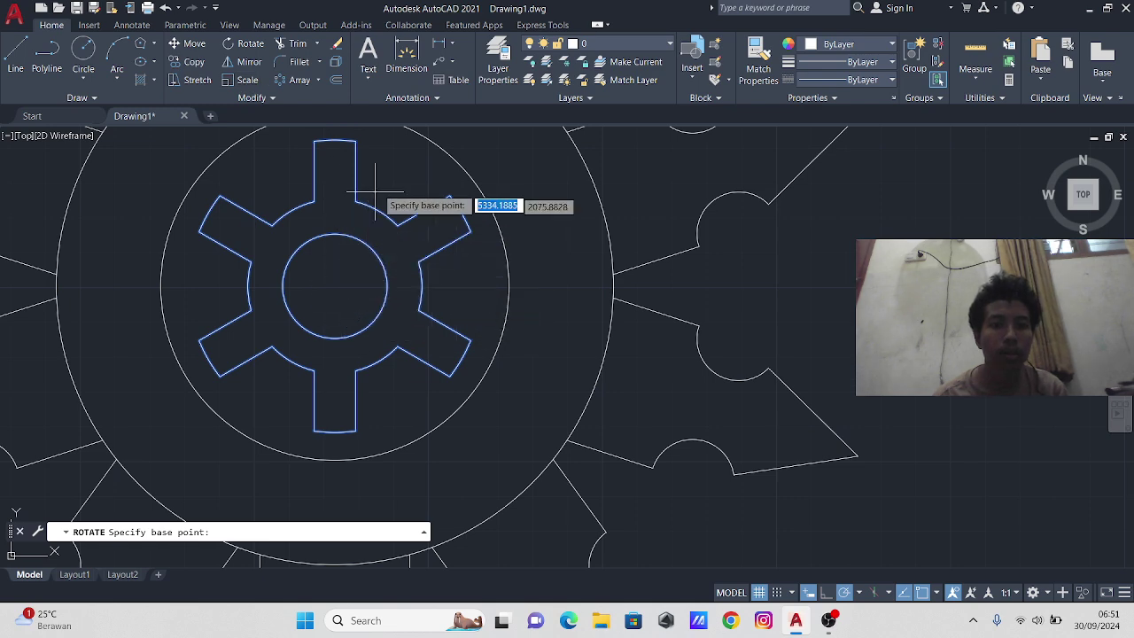
- Rotate the six-arm hub 30° about the centre circle's centre
{"action": "left_click", "coordinate": [334, 285]}
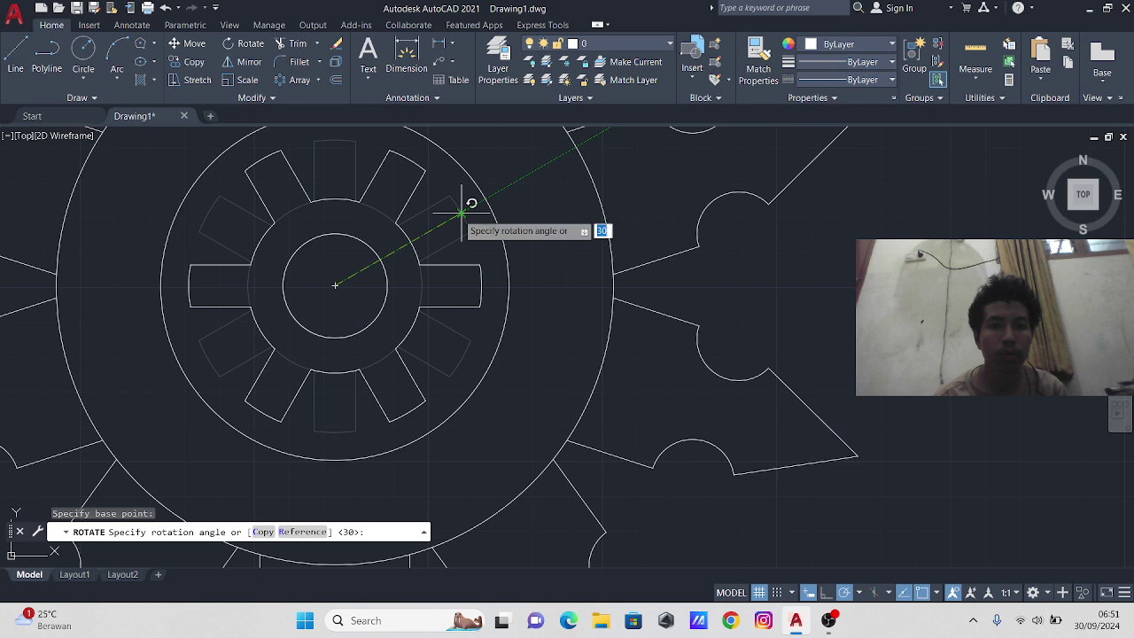
{"action": "left_click", "coordinate": [458, 212]}
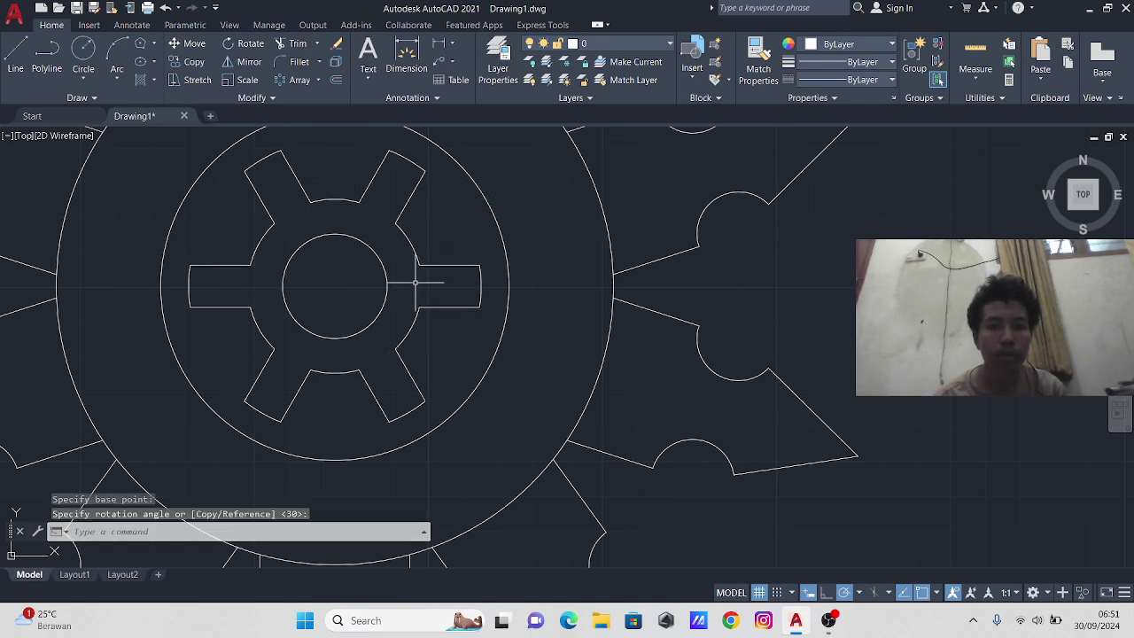
{"action": "scroll", "coordinate": [500, 236], "scroll_direction": "down", "scroll_amount": 3}
{"action": "middle_click_drag", "start_coordinate": [666, 236], "coordinate": [694, 375]}
- Zoom out to show both gears side by side, then bring OBS Studio to the front
{"action": "scroll", "coordinate": [708, 359], "scroll_direction": "down", "scroll_amount": 2}
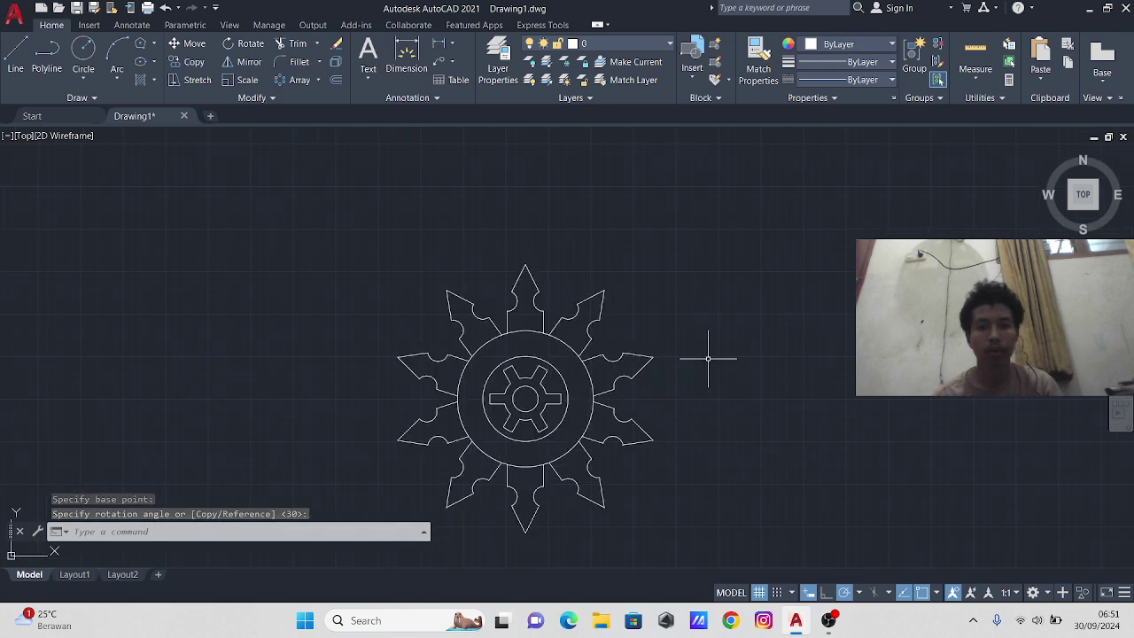
{"action": "middle_click_drag", "start_coordinate": [630, 443], "coordinate": [664, 401]}
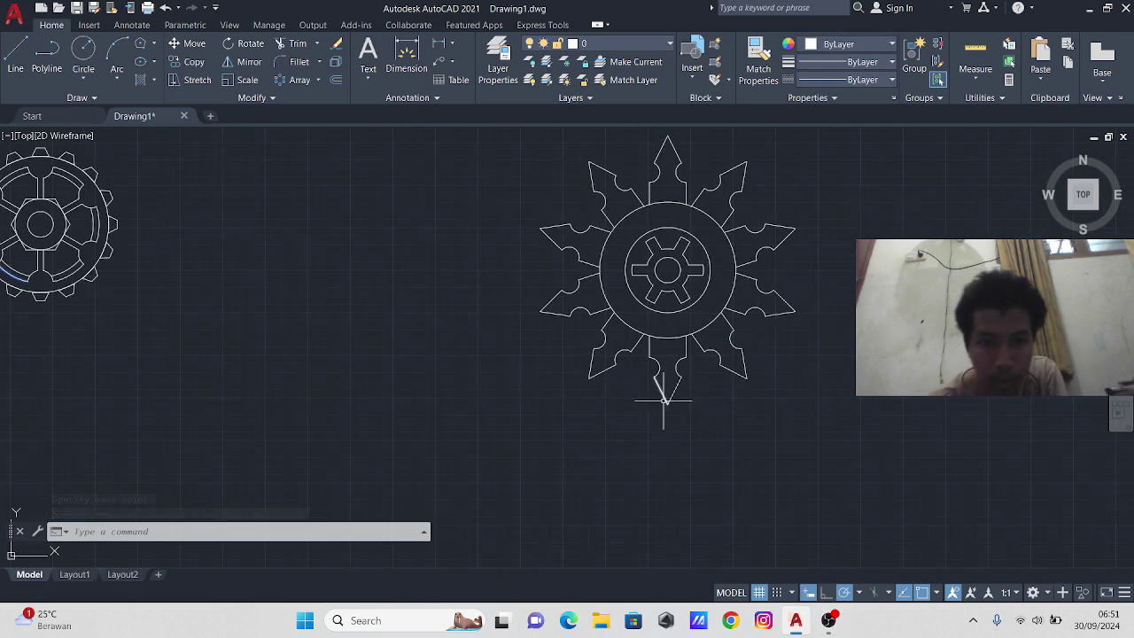
{"action": "scroll", "coordinate": [688, 429], "scroll_direction": "down", "scroll_amount": 1}
{"action": "scroll", "coordinate": [734, 431], "scroll_direction": "down", "scroll_amount": 2}
{"action": "mouse_move", "coordinate": [828, 620]}
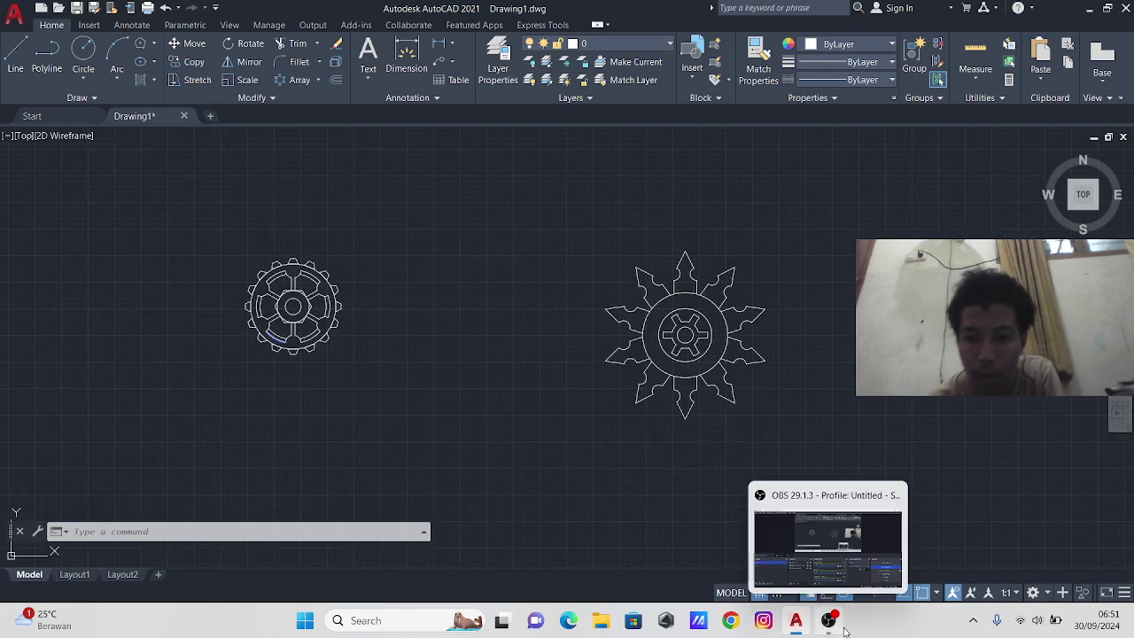
{"action": "left_click", "coordinate": [872, 549]}
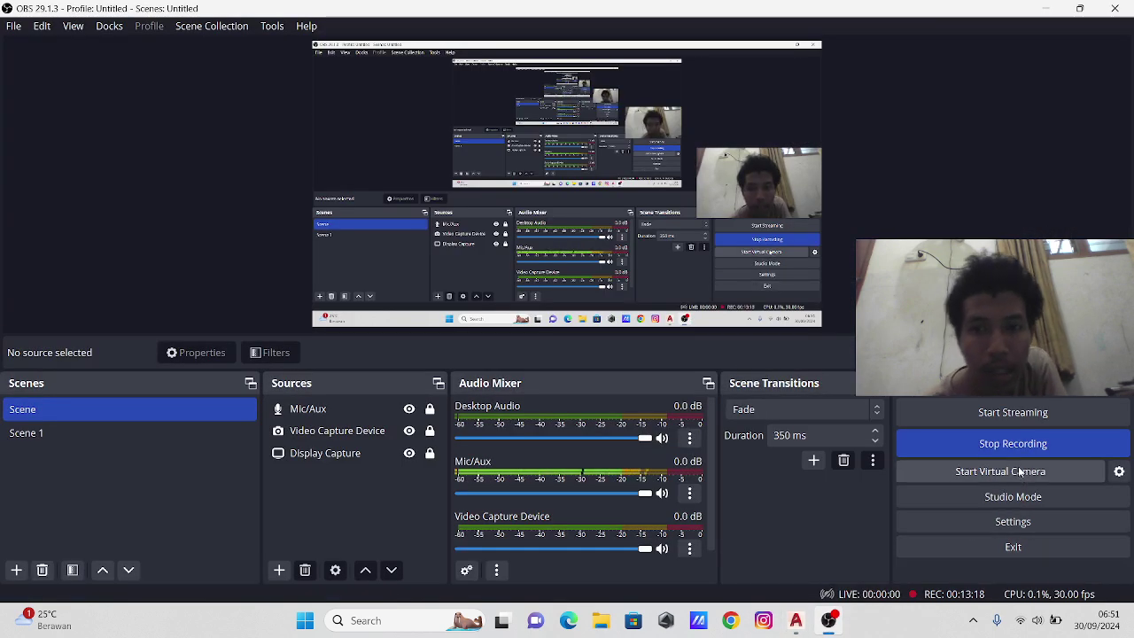